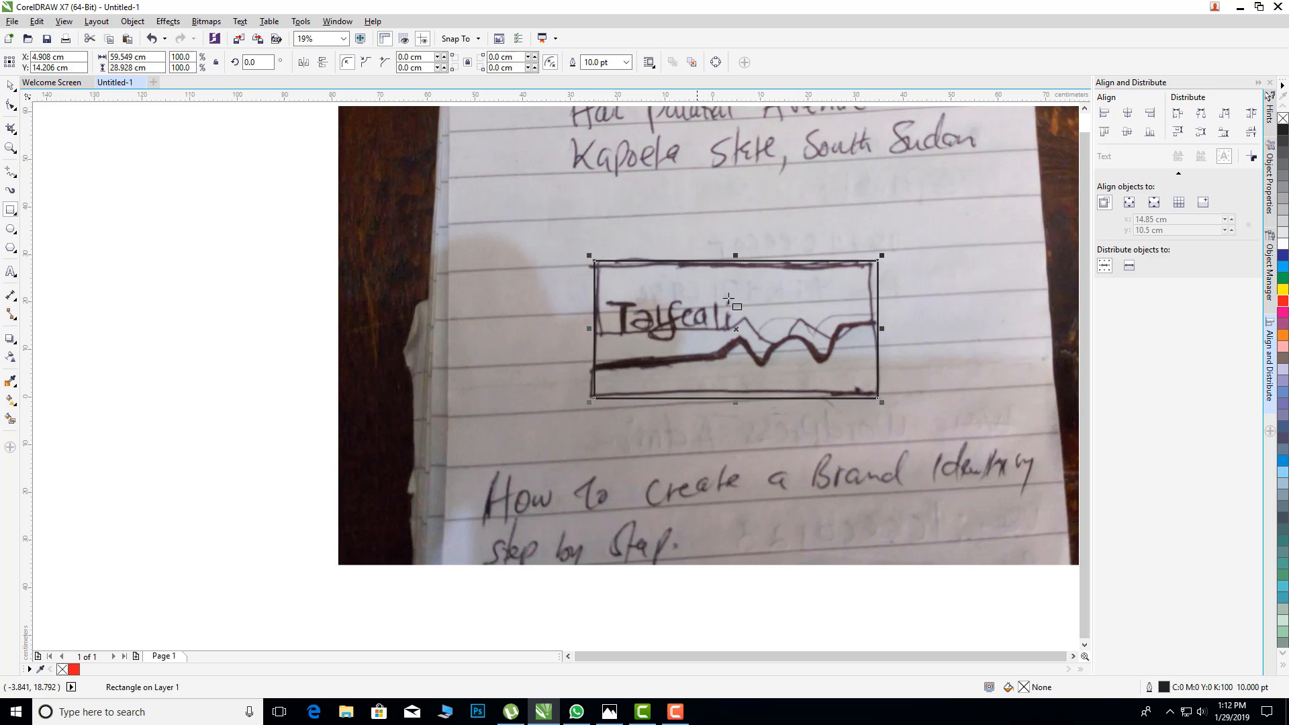
Step: Give the rectangle around the sketched logo a 16 pt red outline and deselect it
left_click(626, 62)
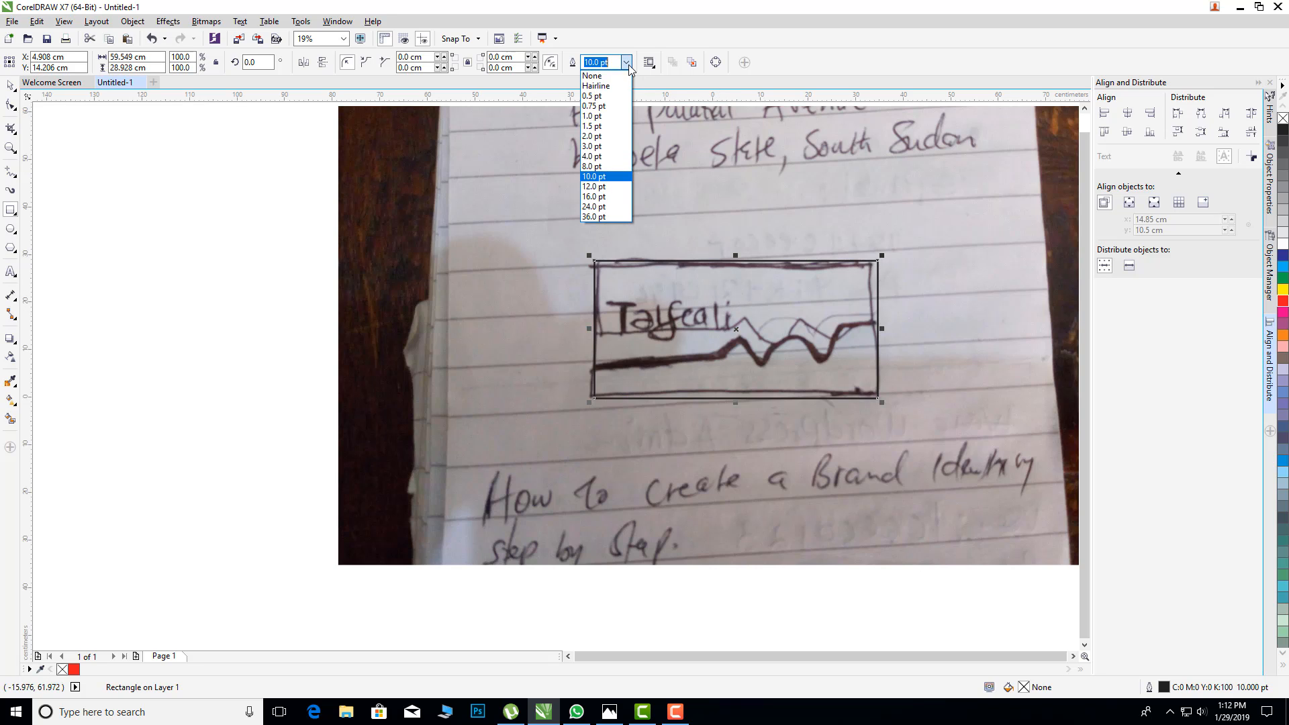
left_click(600, 197)
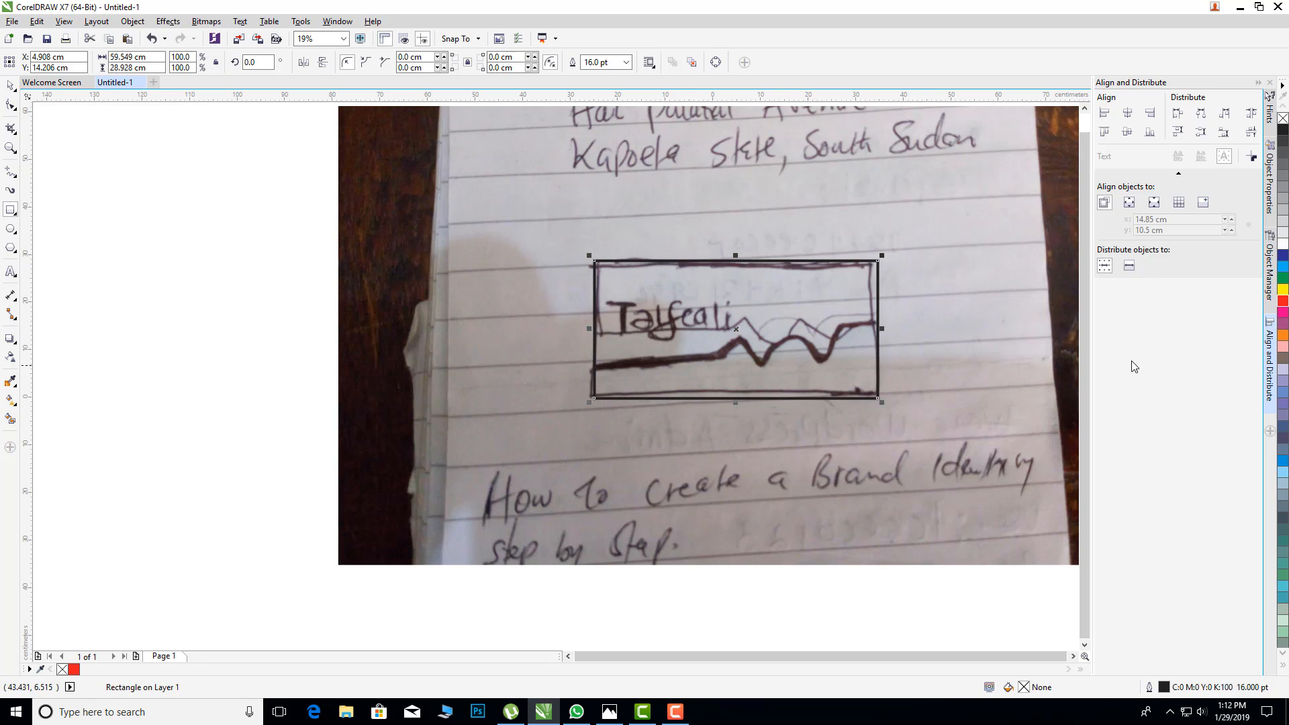
right_click(1282, 303)
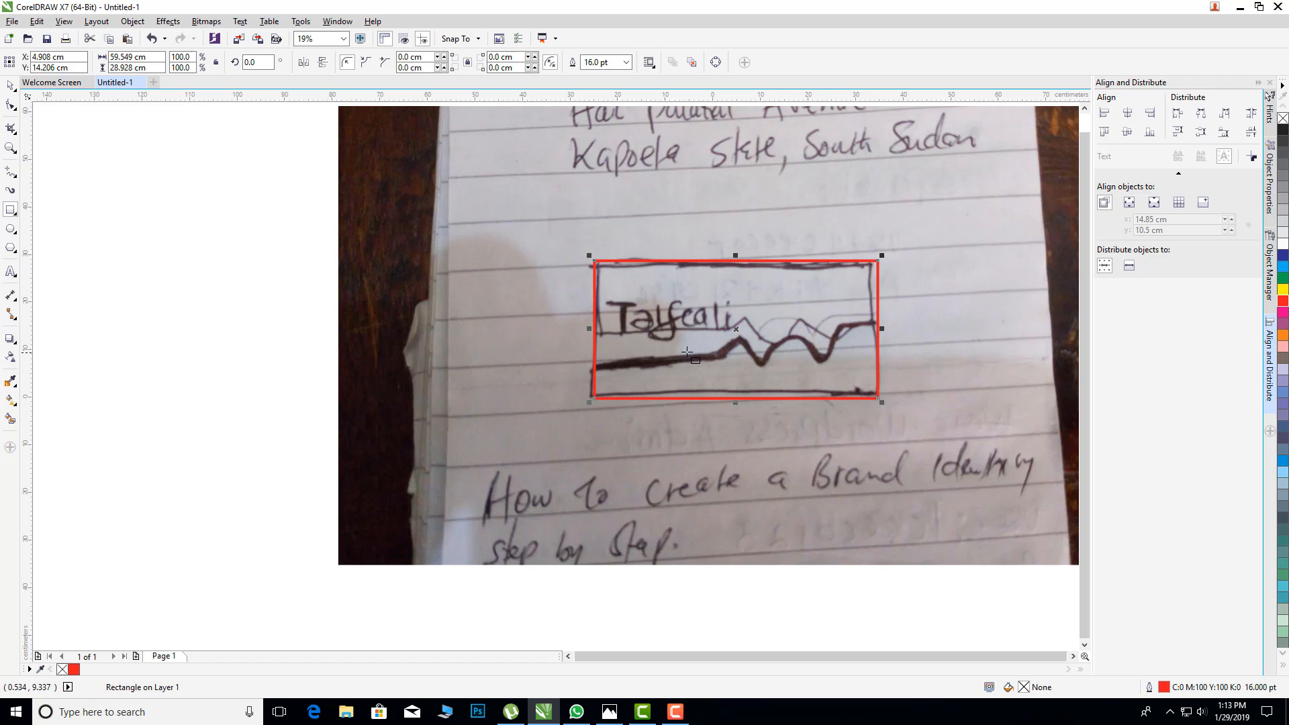
left_click(12, 86)
left_click(259, 305)
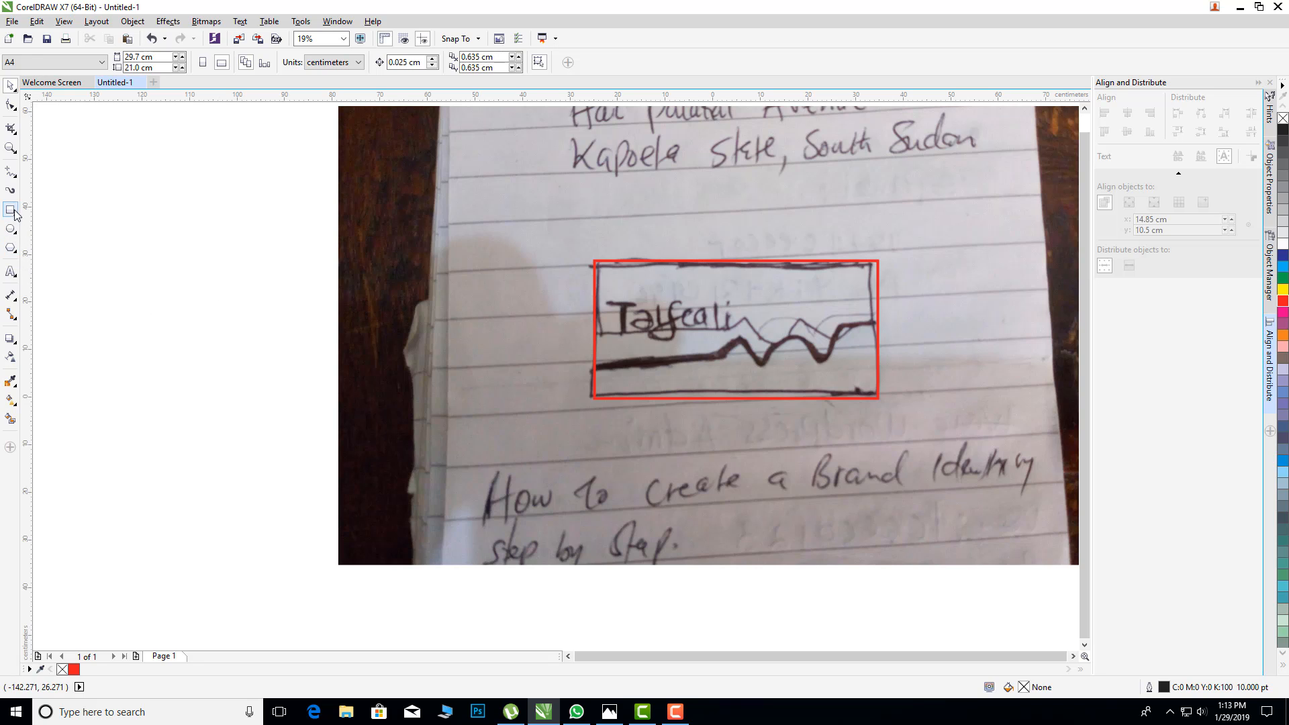
Step: Trace the sketch's zigzag line with the Pen tool from the rectangle's left edge to its right edge, about 59.5 cm wide and 9.3 cm high
left_click(12, 174)
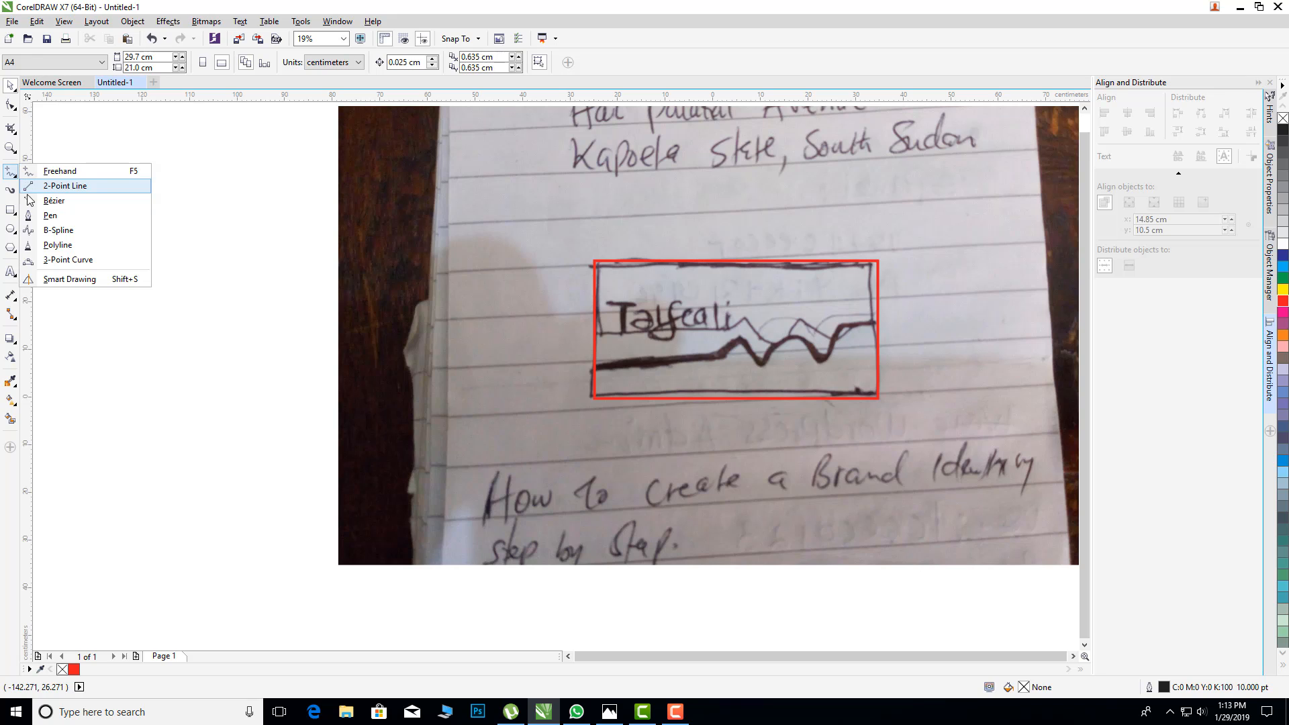
left_click(40, 215)
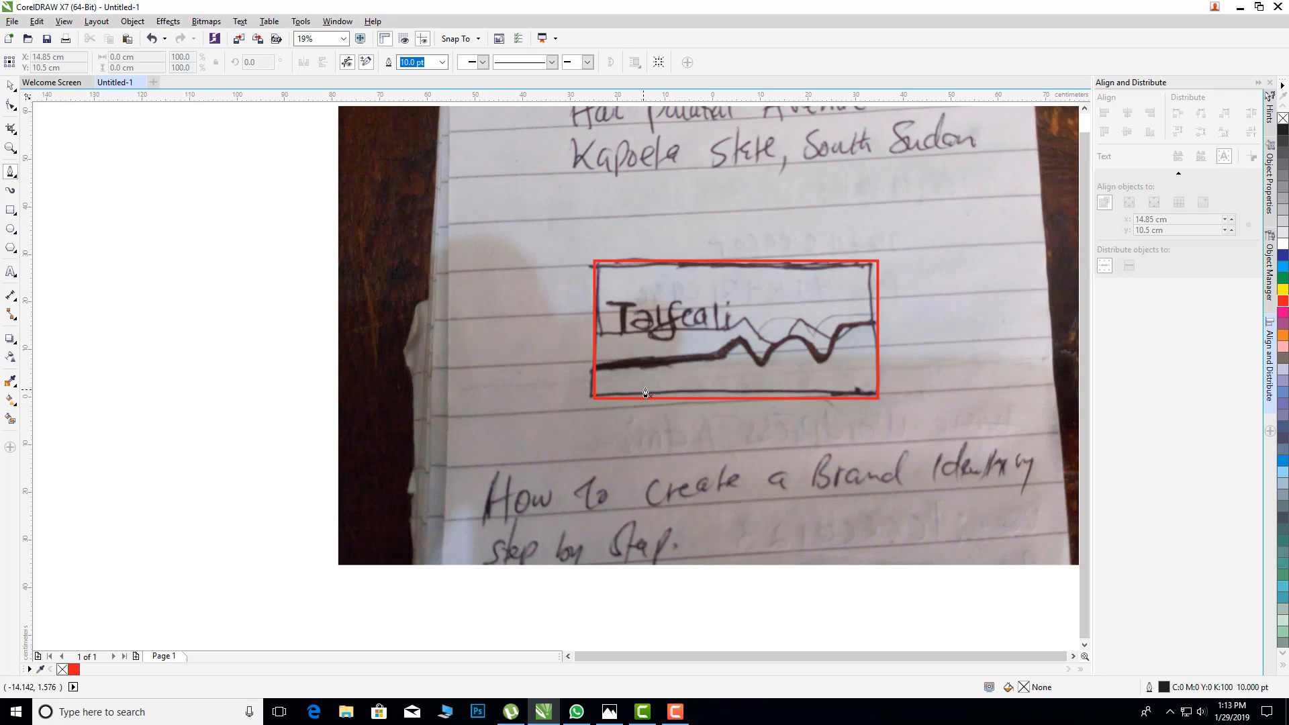
left_click(595, 368)
left_click(724, 369)
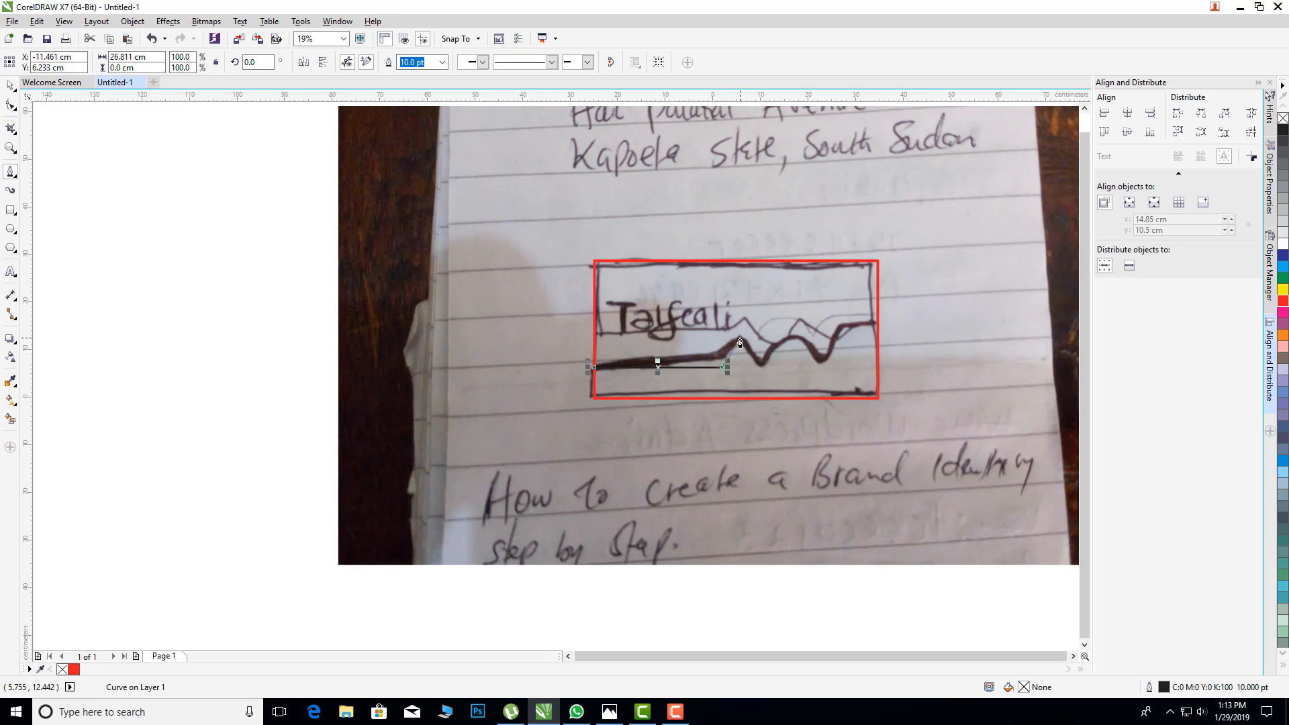
left_click(739, 339)
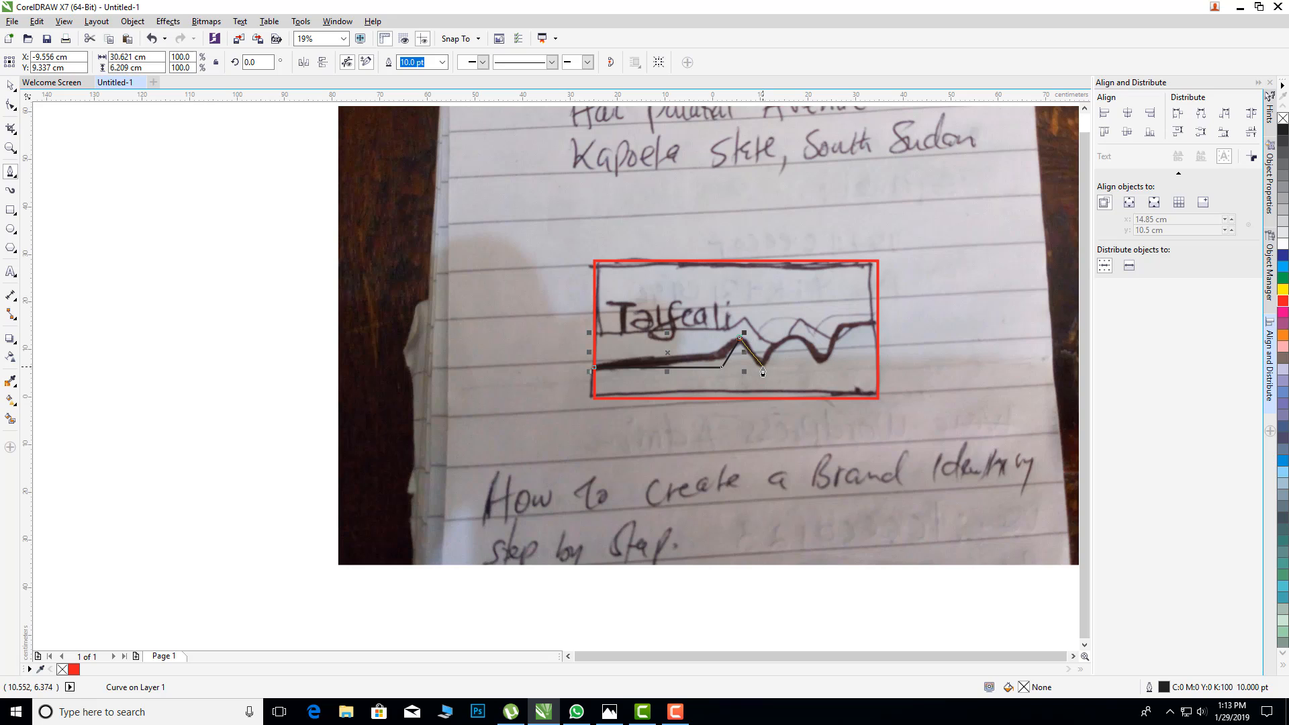
left_click(762, 367)
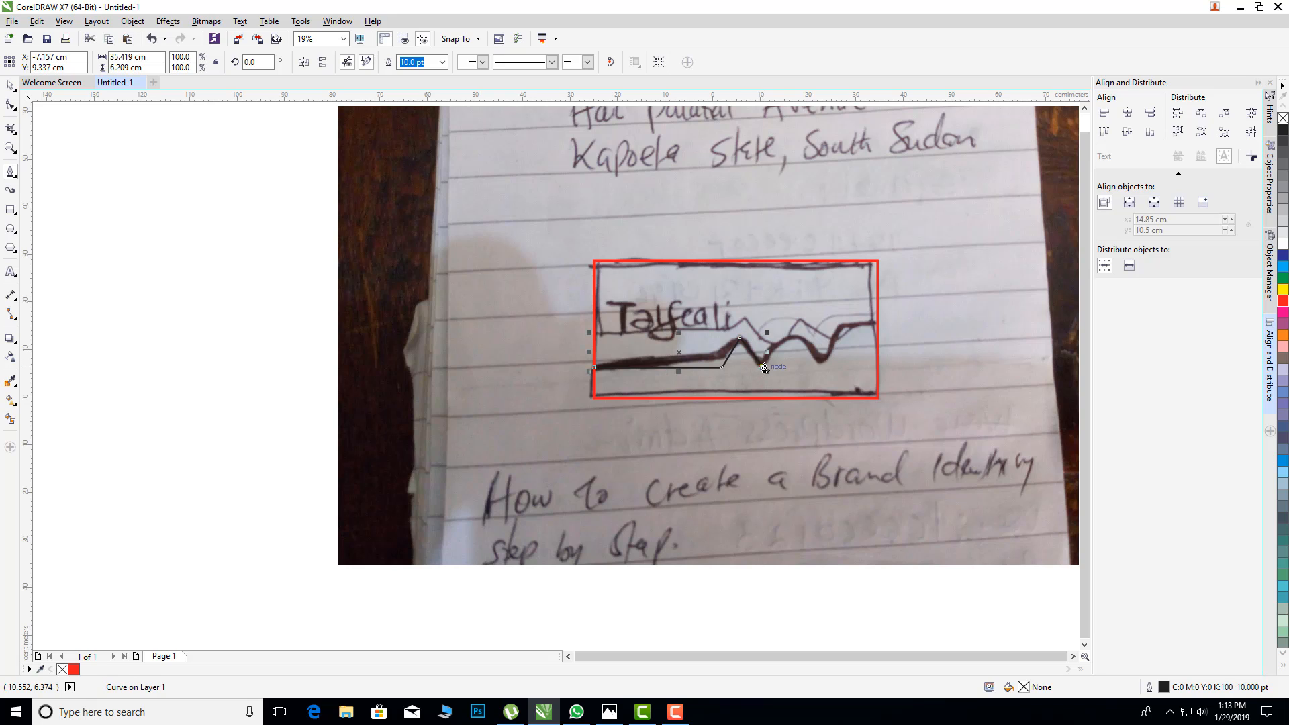
left_click(796, 339)
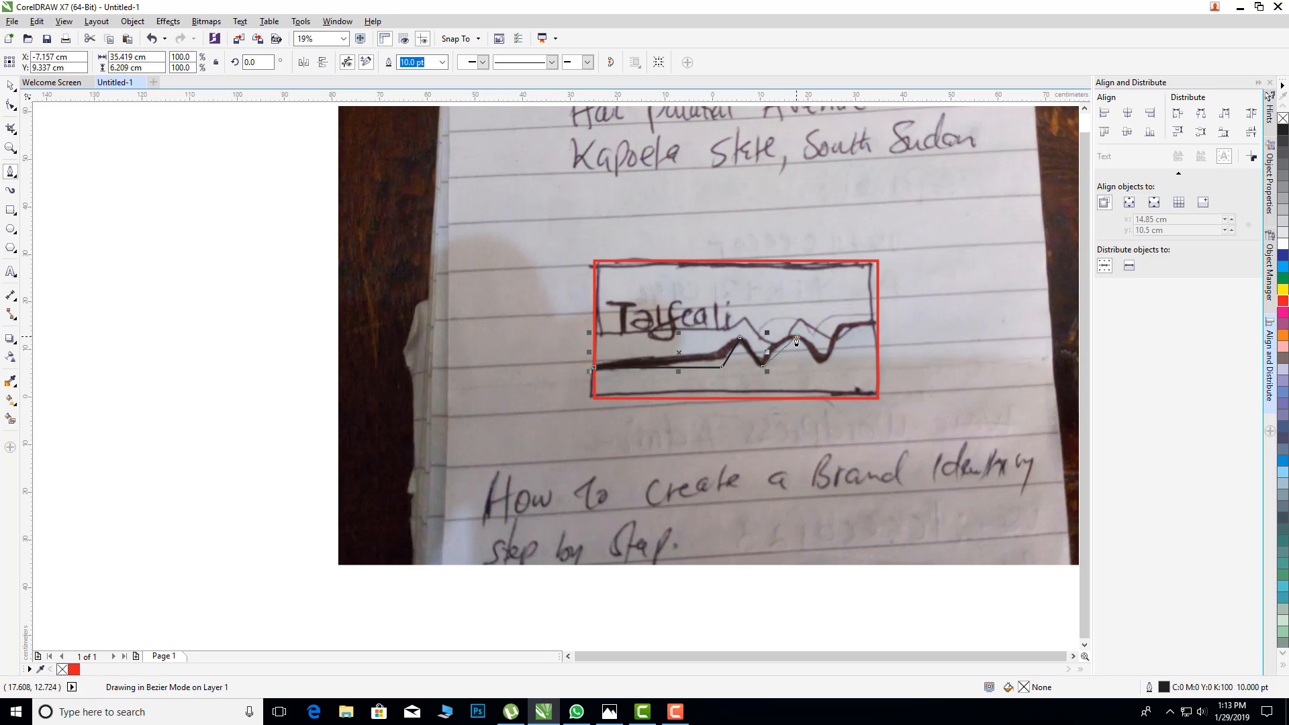
left_click(822, 366)
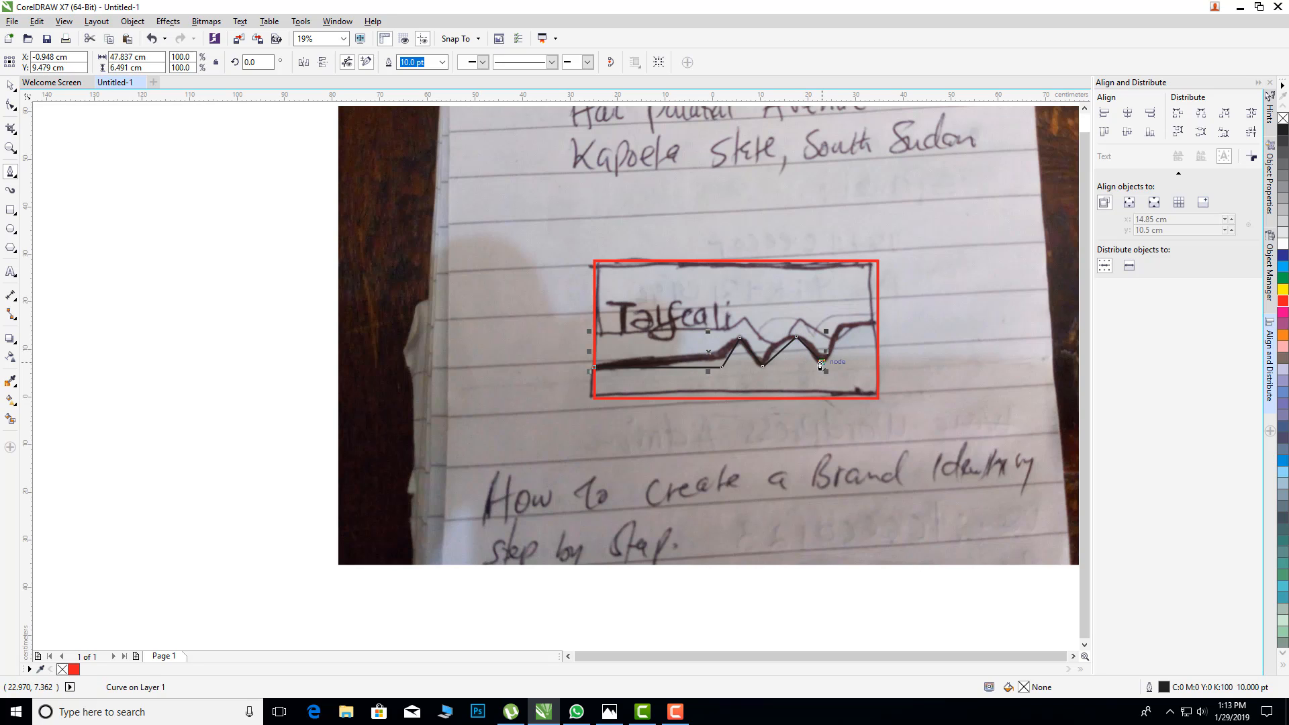
left_click(843, 324)
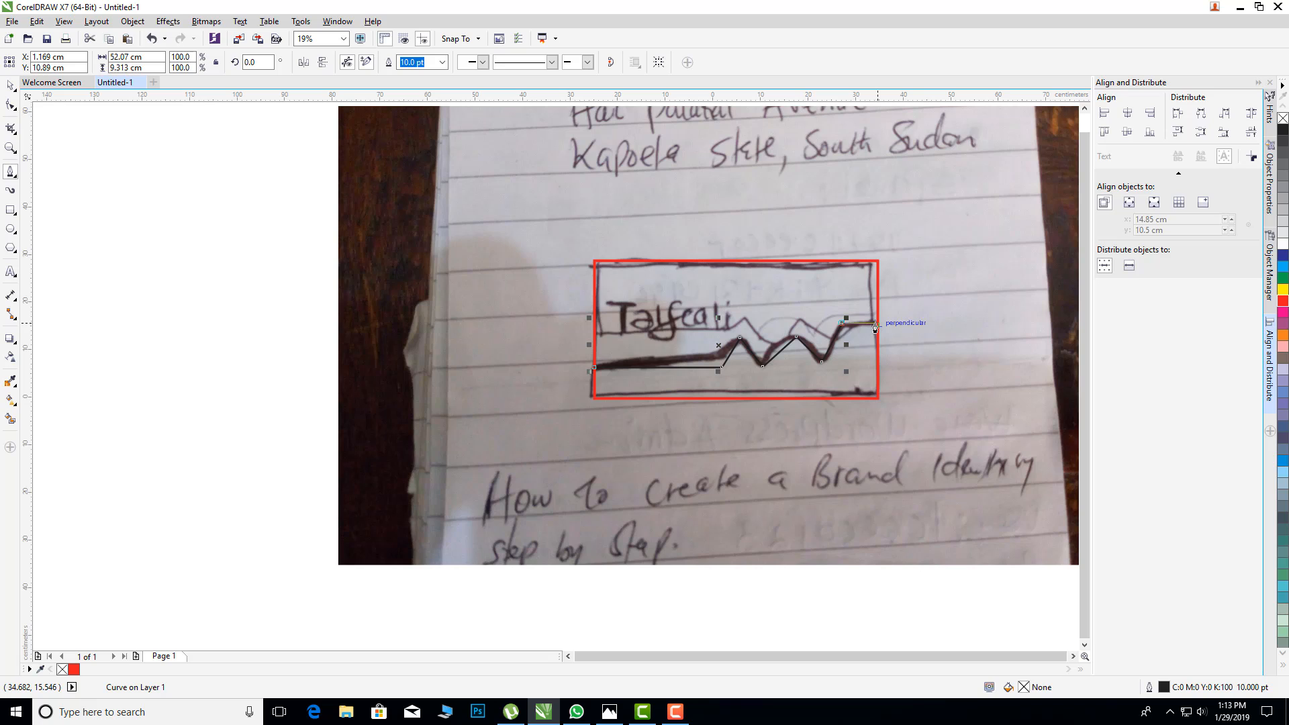
left_click(876, 326)
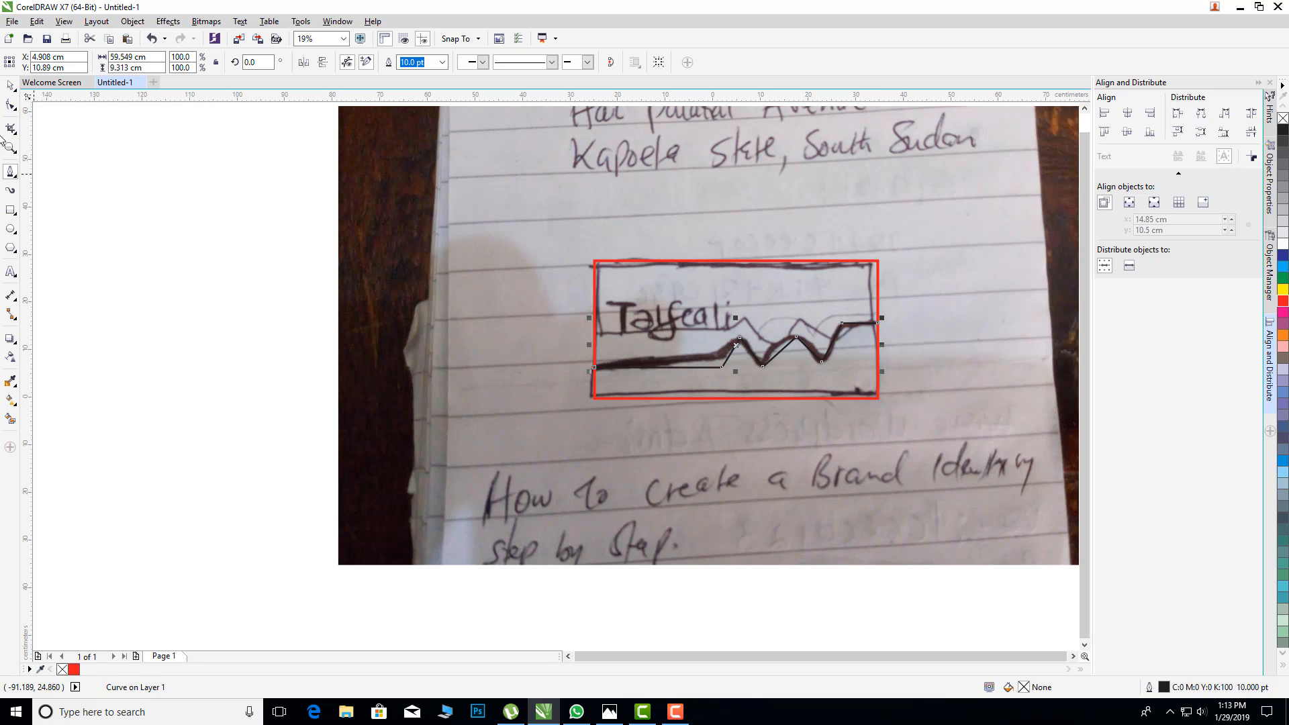
Step: Set the zigzag line's outline width to 16 pt and its outline colour to red
left_click(10, 85)
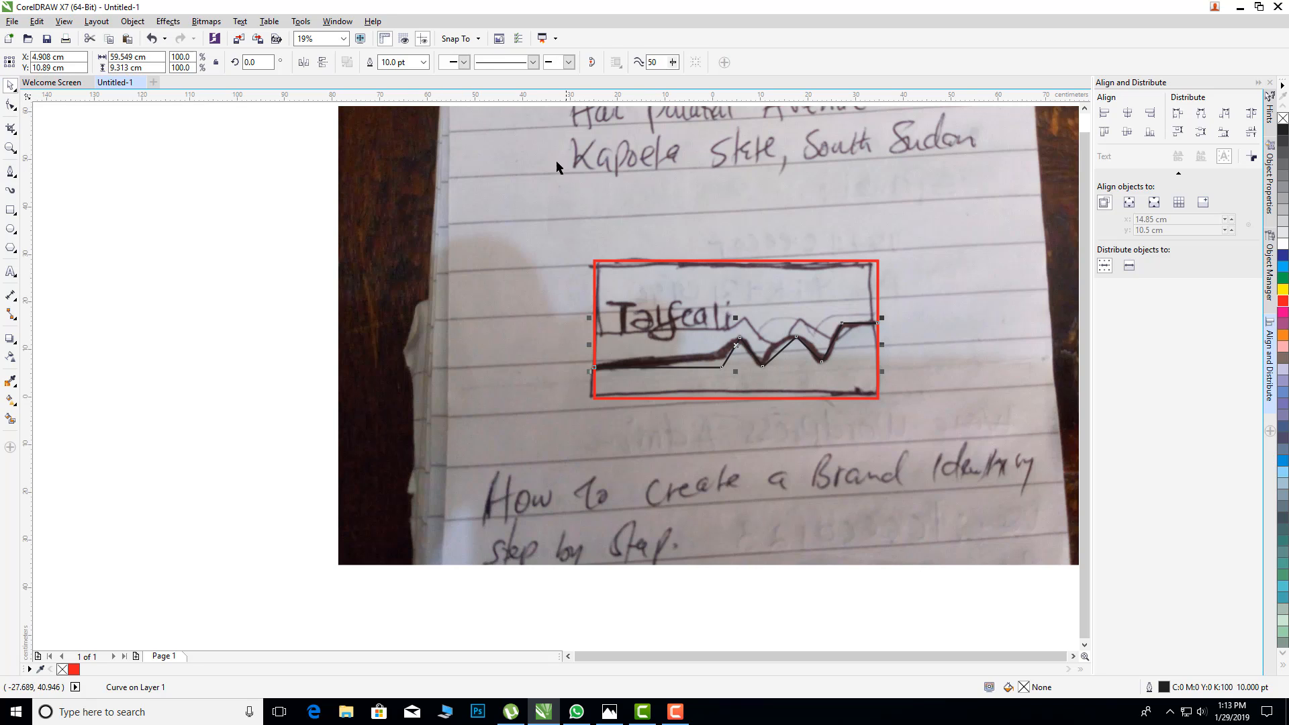
left_click(424, 62)
left_click(398, 195)
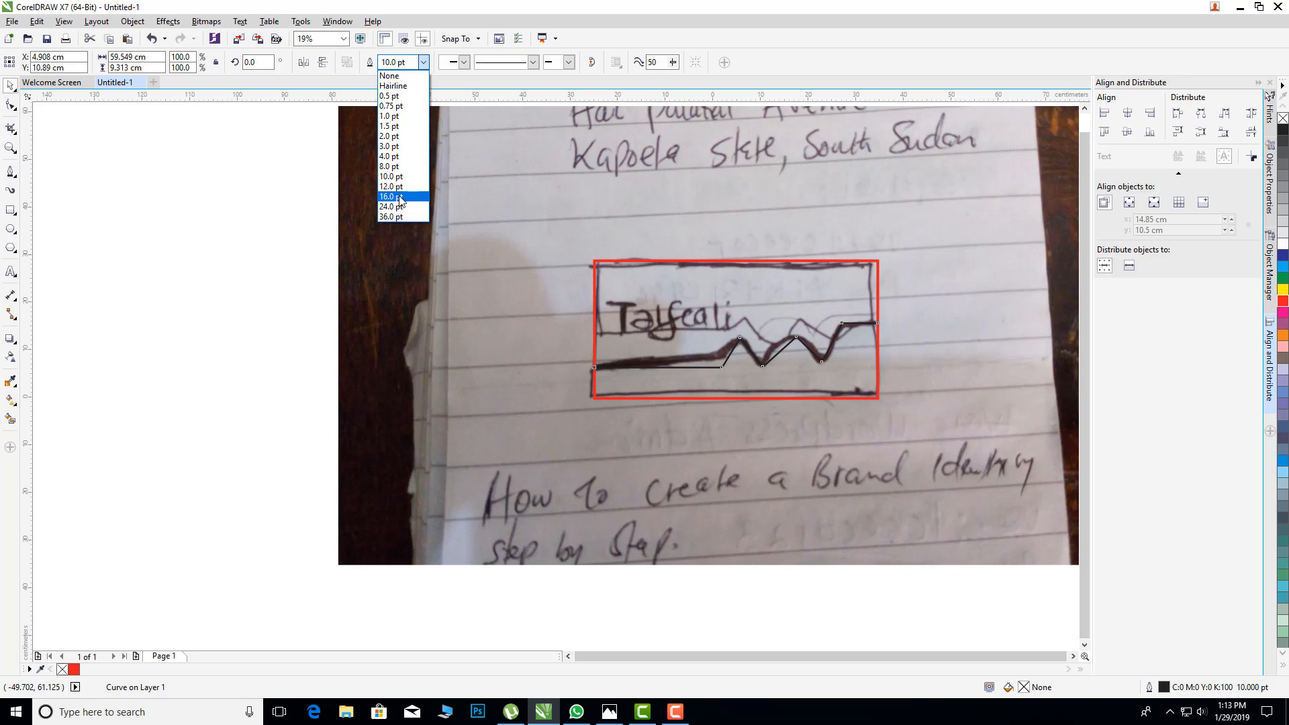
key("Escape")
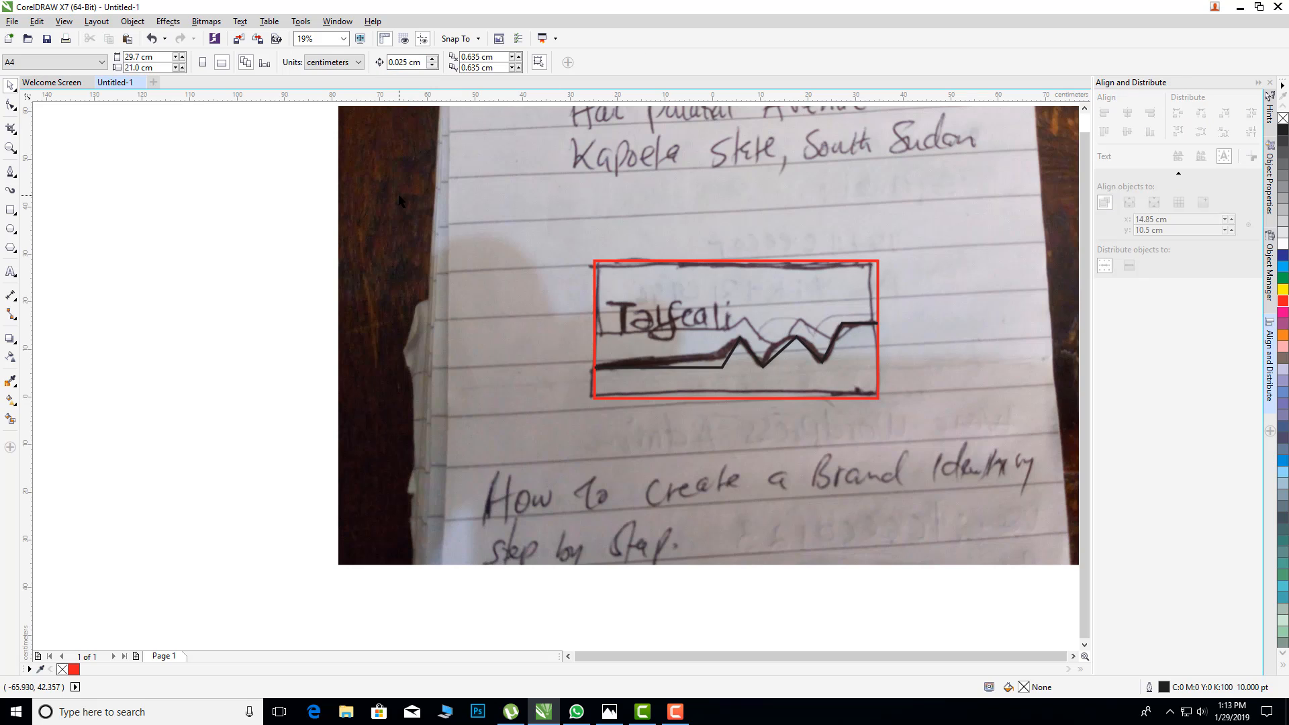
left_click(1284, 305)
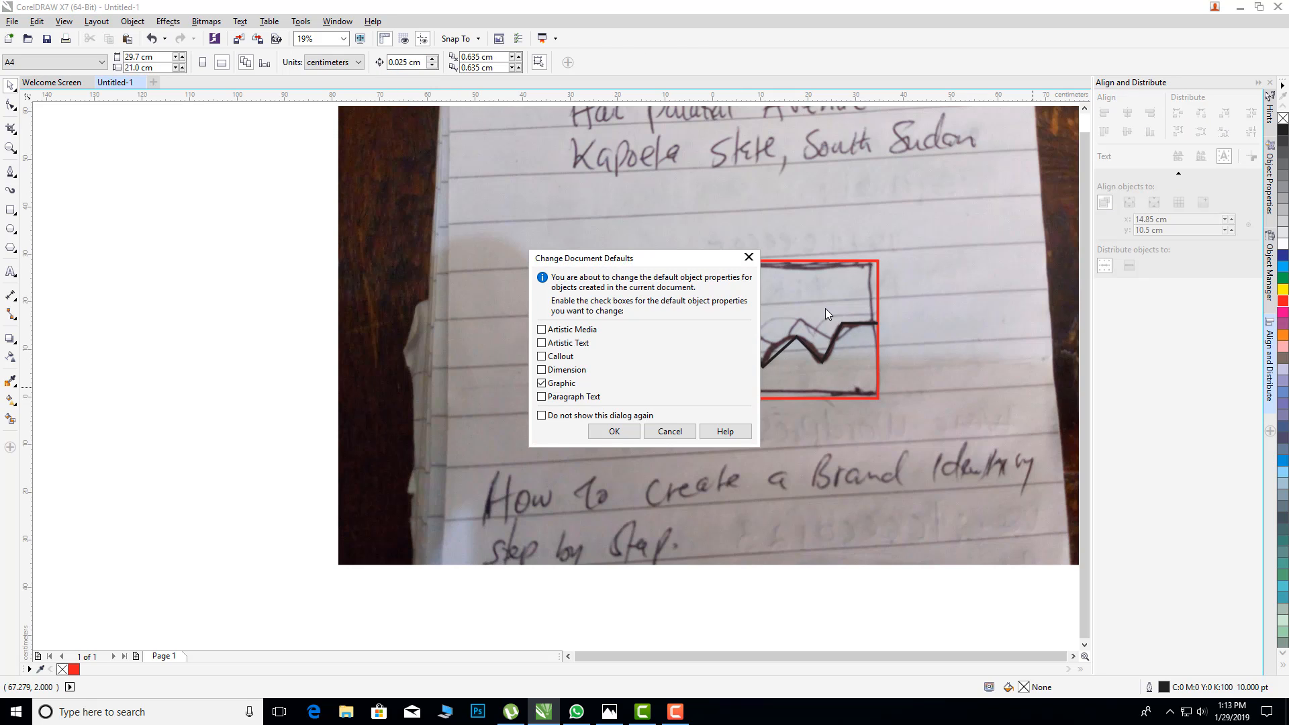
left_click(748, 257)
left_click(876, 326)
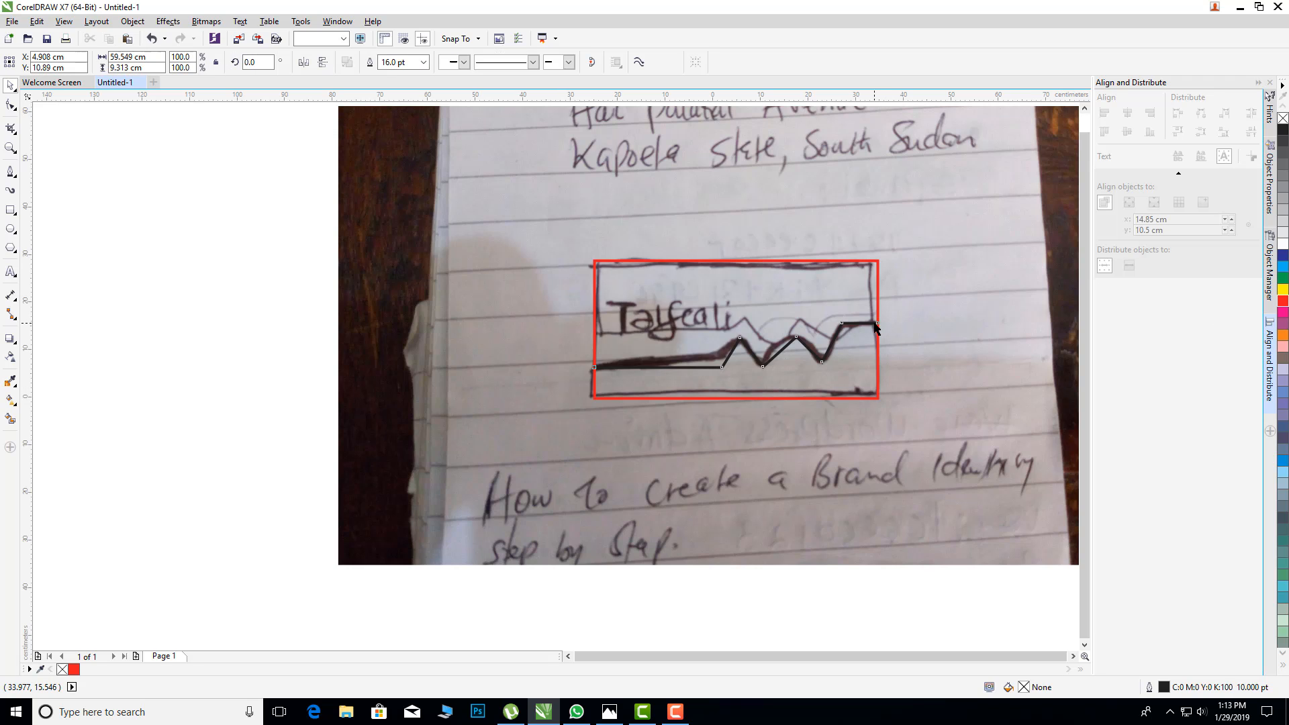
right_click(1284, 301)
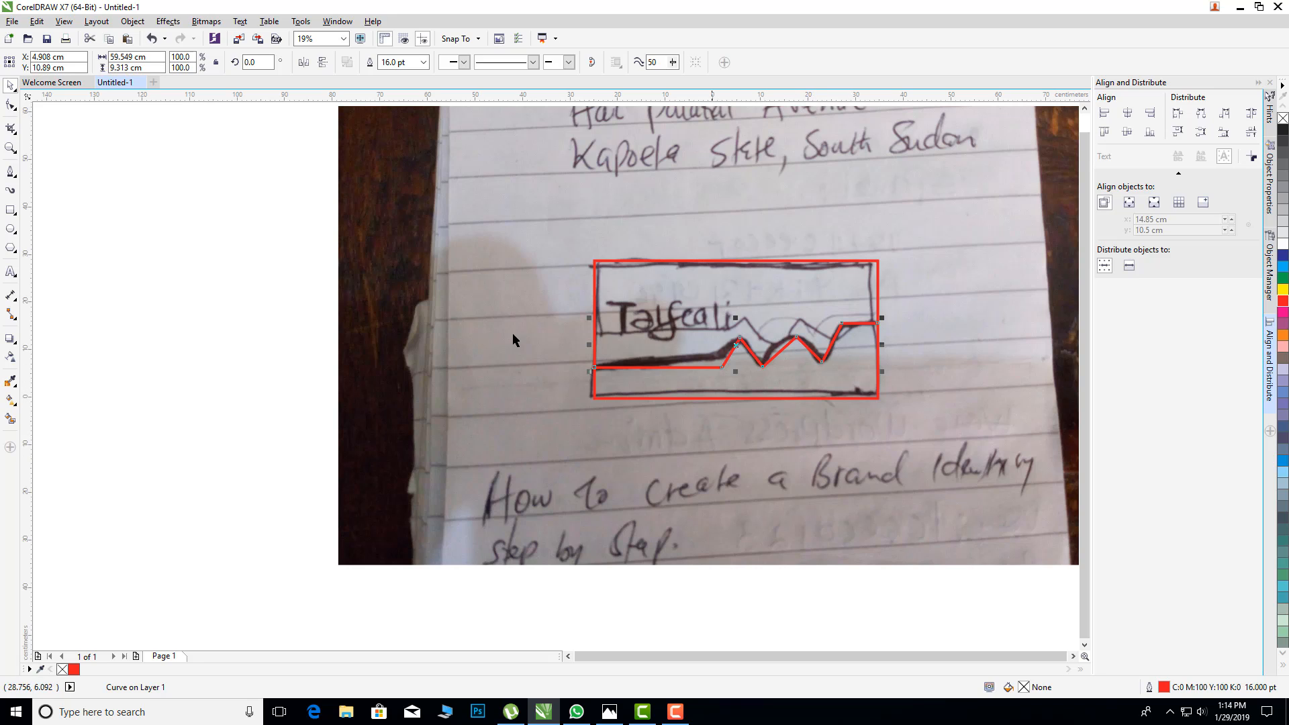
Step: Convert the segment rising from the first valley to the second peak to a curve and bend it along the sketched stroke
left_click(11, 106)
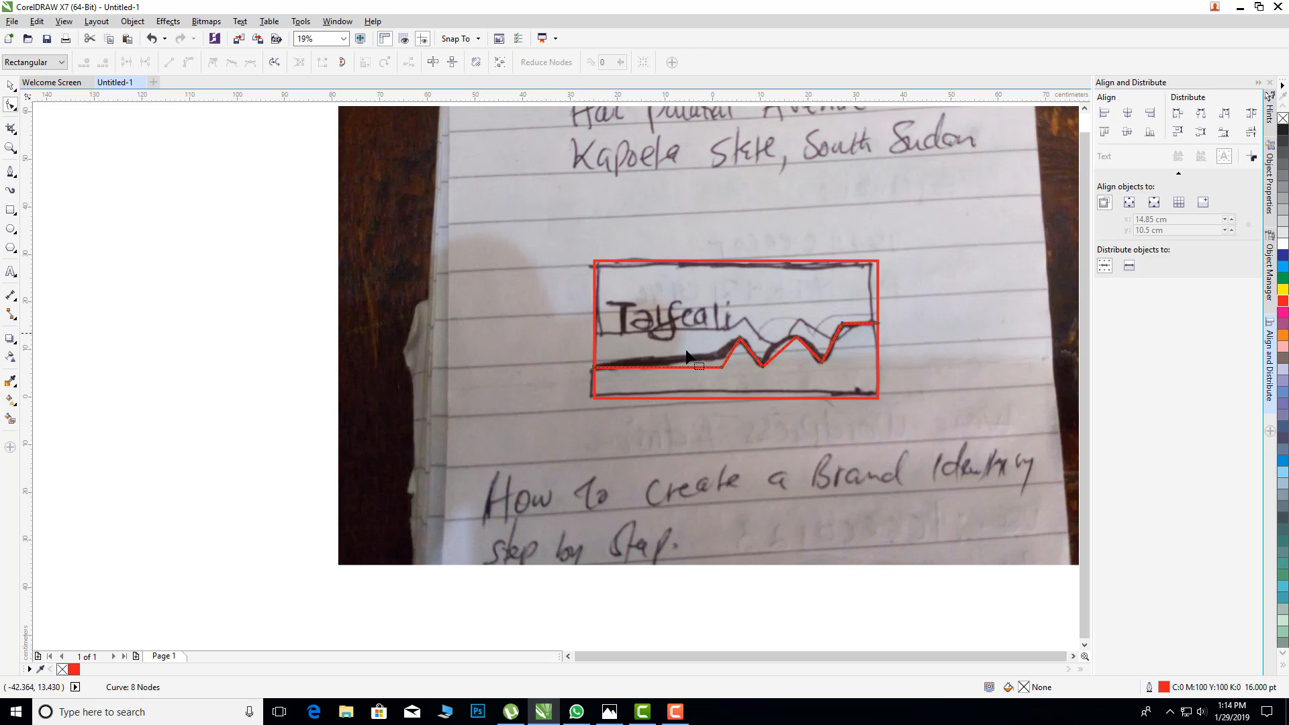
scroll(723, 380, "up", 2)
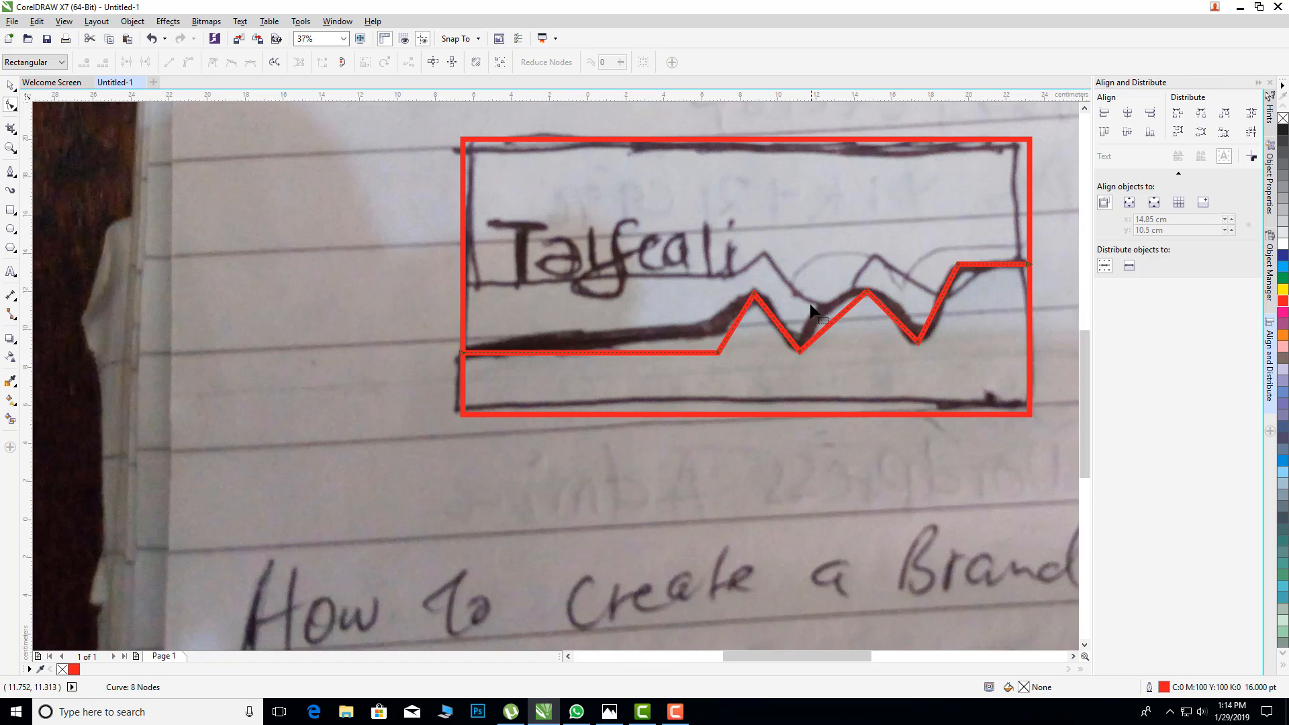
scroll(810, 308, "up", 2)
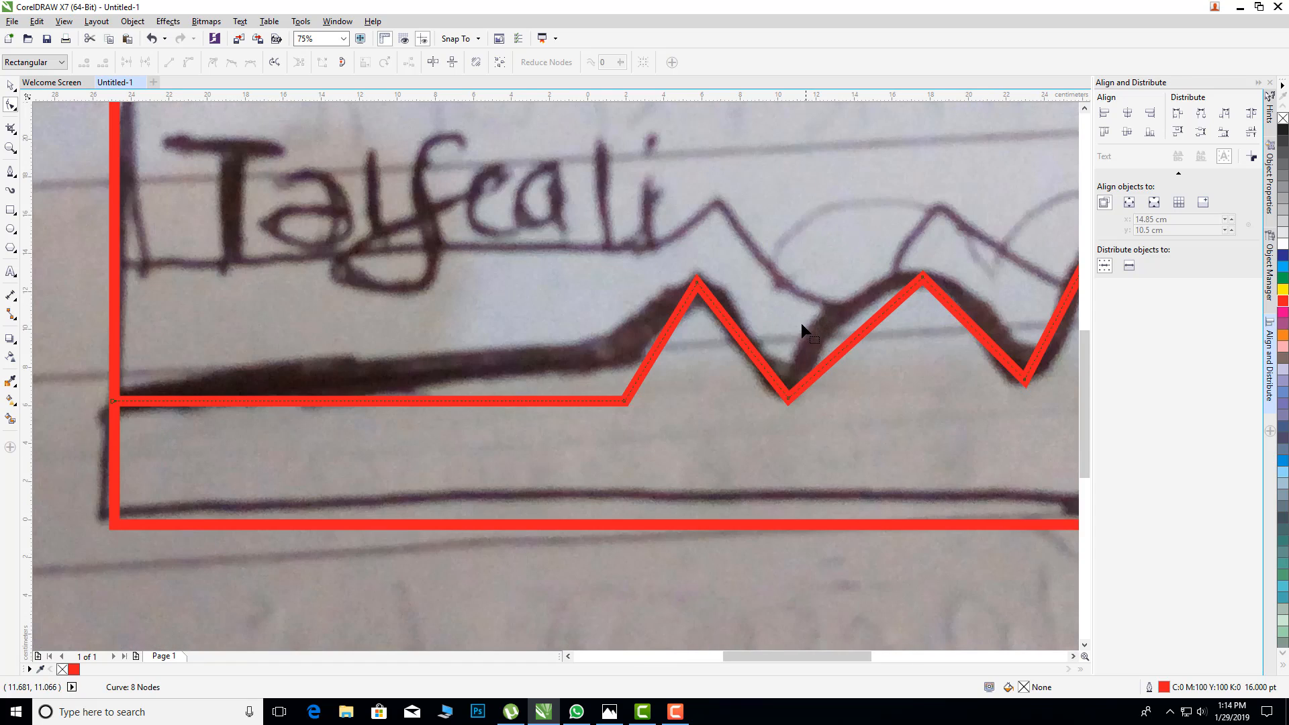
left_click(864, 327)
right_click(864, 328)
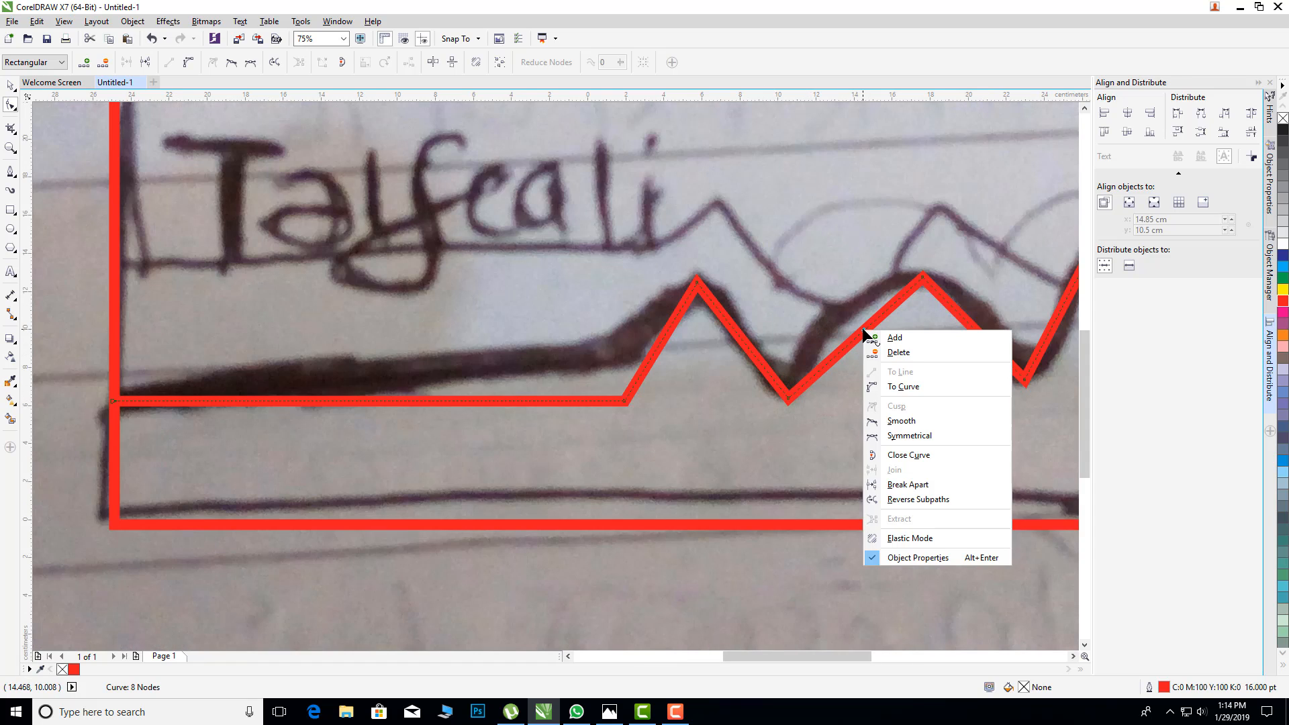
left_click(902, 387)
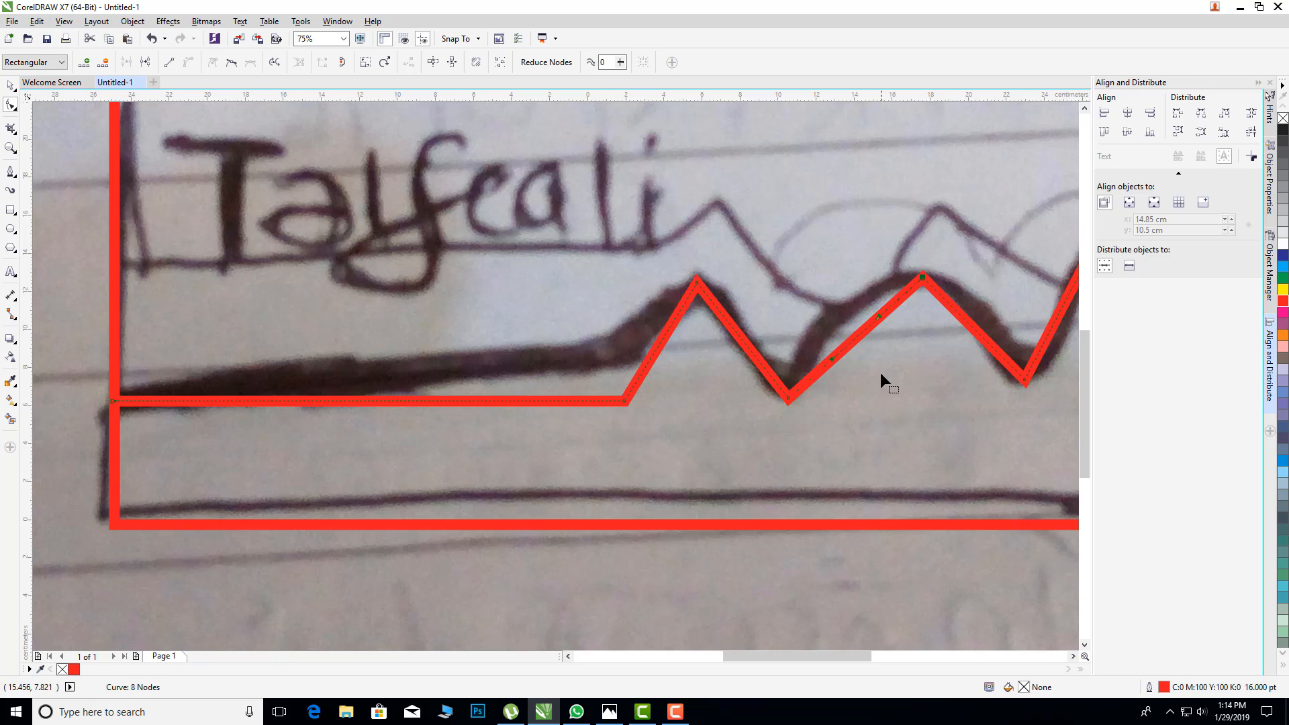
left_click_drag(865, 329, 852, 307)
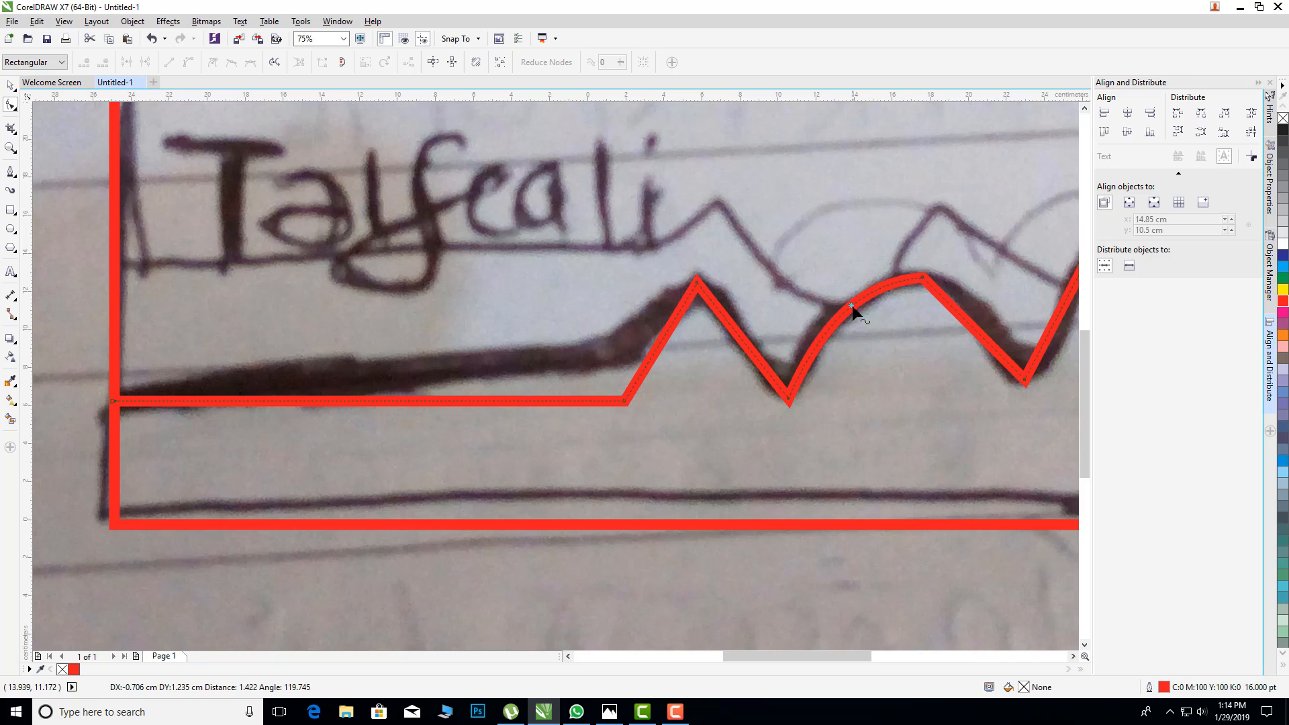
Step: Convert the segment descending from the second peak to a curve, round it over the peak, and remove its extra middle node
right_click(979, 335)
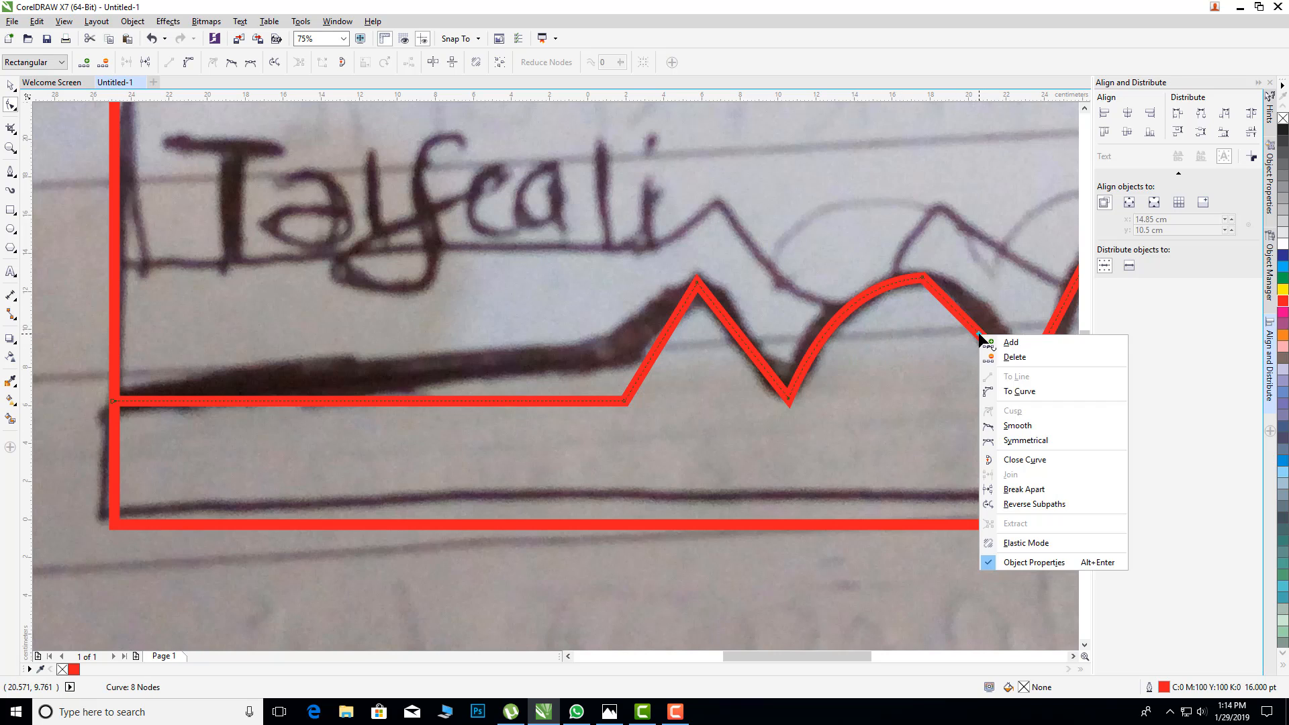
left_click(1017, 391)
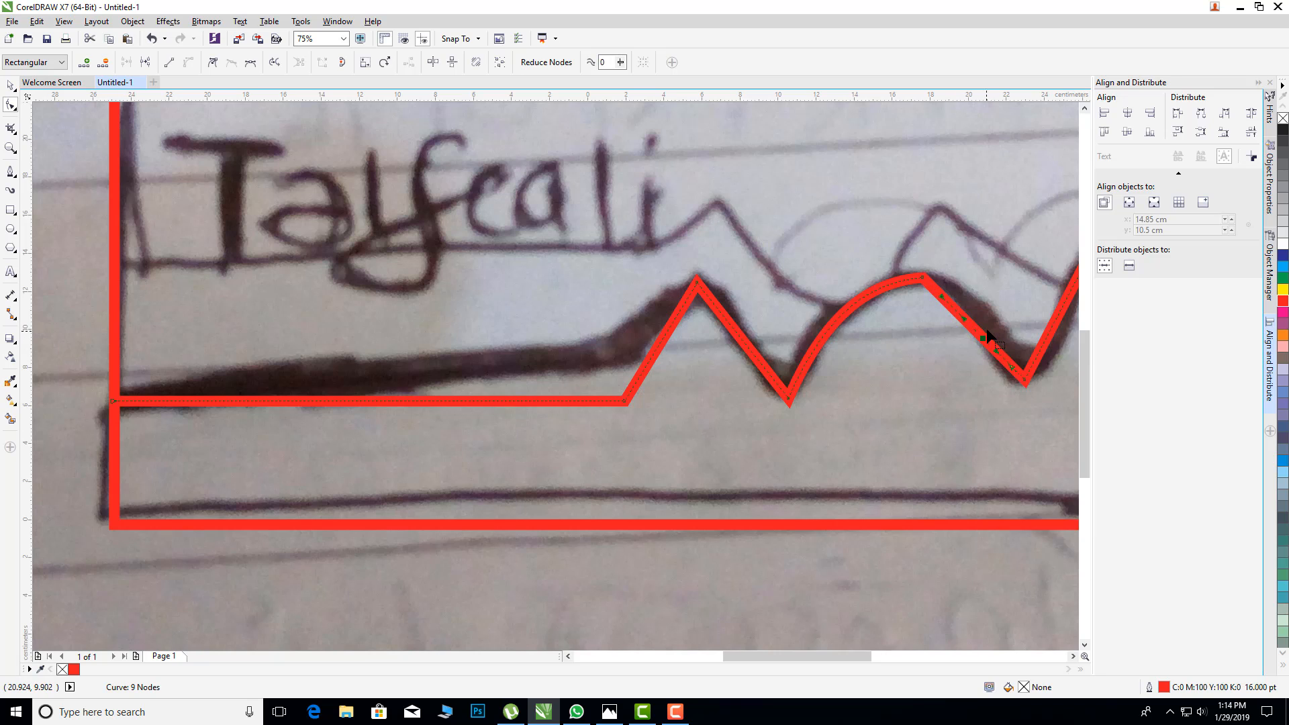
mouse_move(979, 337)
left_mouse_down()
mouse_move(988, 323)
mouse_move(980, 343)
left_mouse_up()
key("ctrl+z")
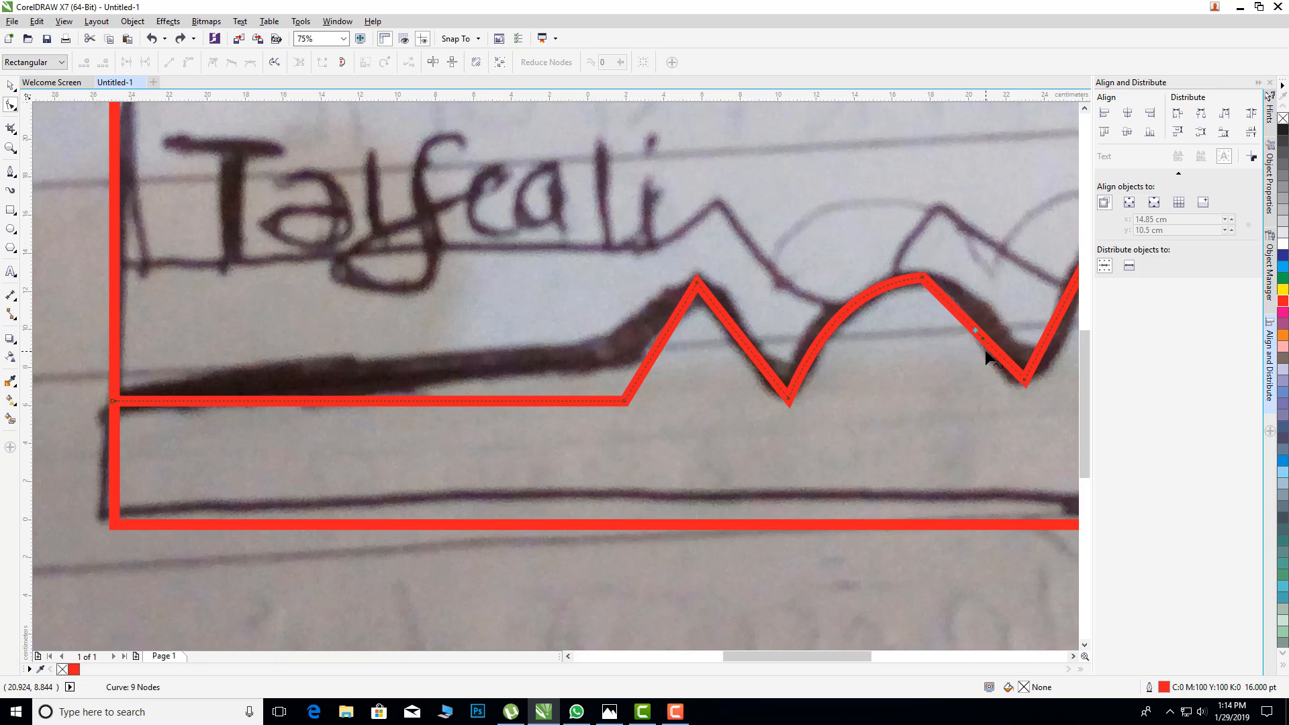
left_click_drag(985, 342, 949, 290)
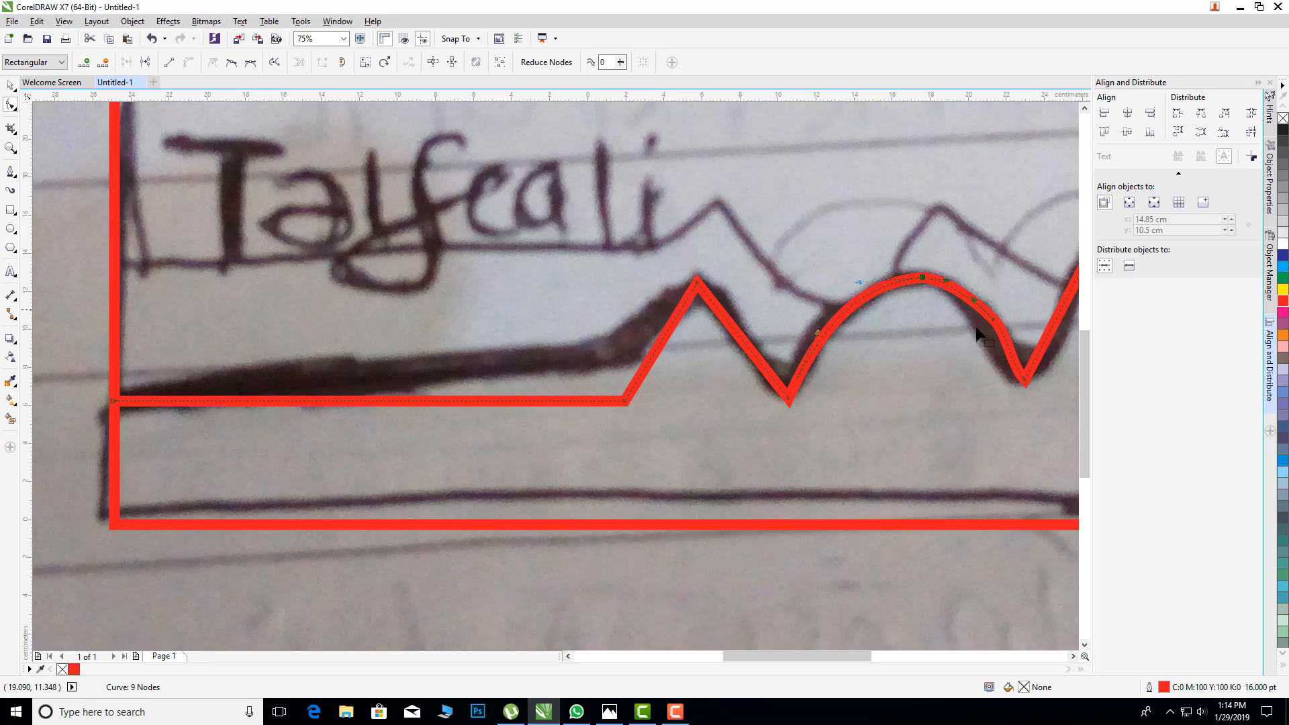
double_click(993, 320)
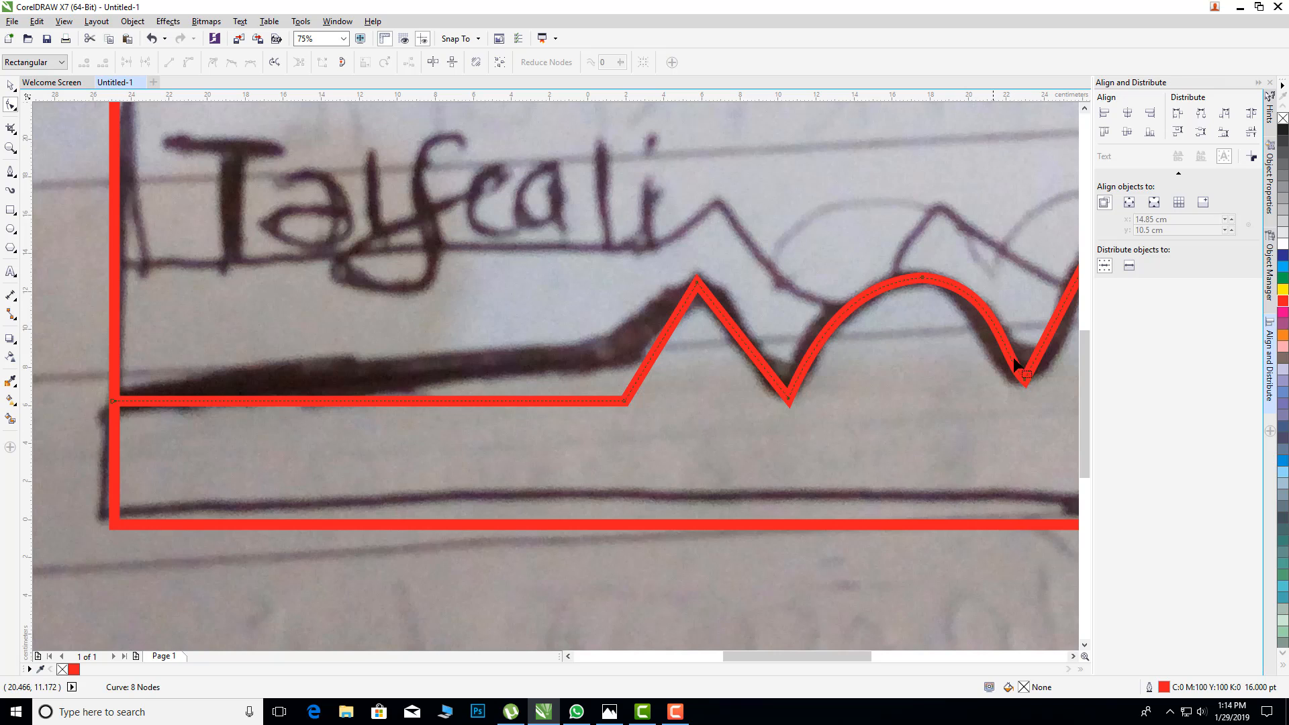
Step: Adjust the curve handles between the second peak and second valley so the descending stroke follows the sketch in an S-shape
left_click(1024, 381)
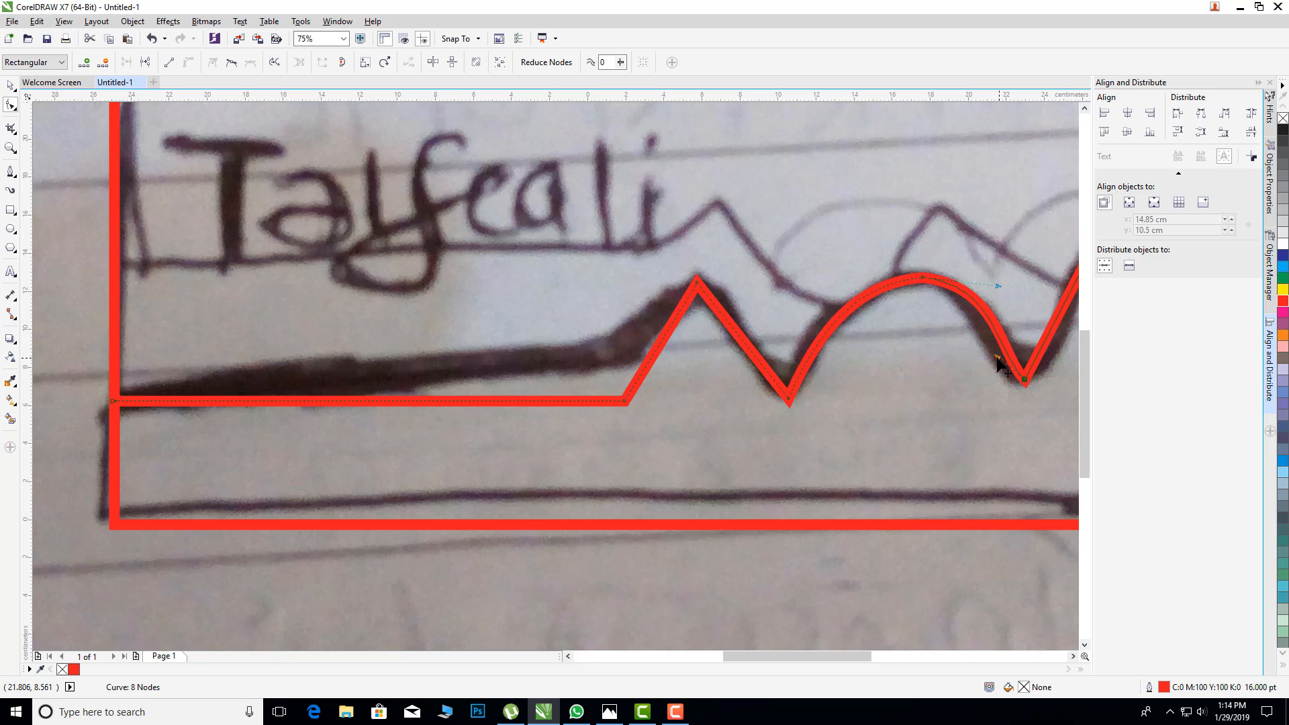
left_click_drag(997, 359, 968, 350)
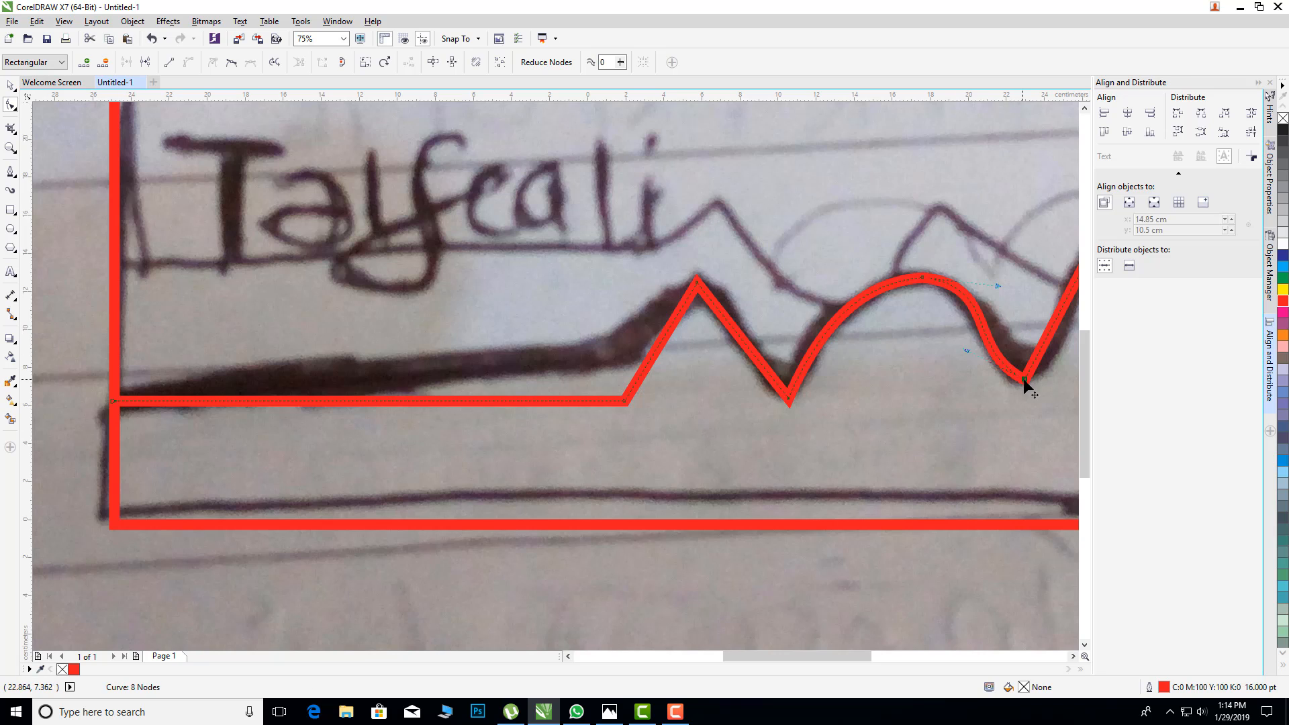
left_click_drag(996, 284, 1009, 292)
Step: Convert the segment rising from the second valley to the upper flat line to a curve and bend it along the sketched stroke
scroll(964, 397, "down", 2)
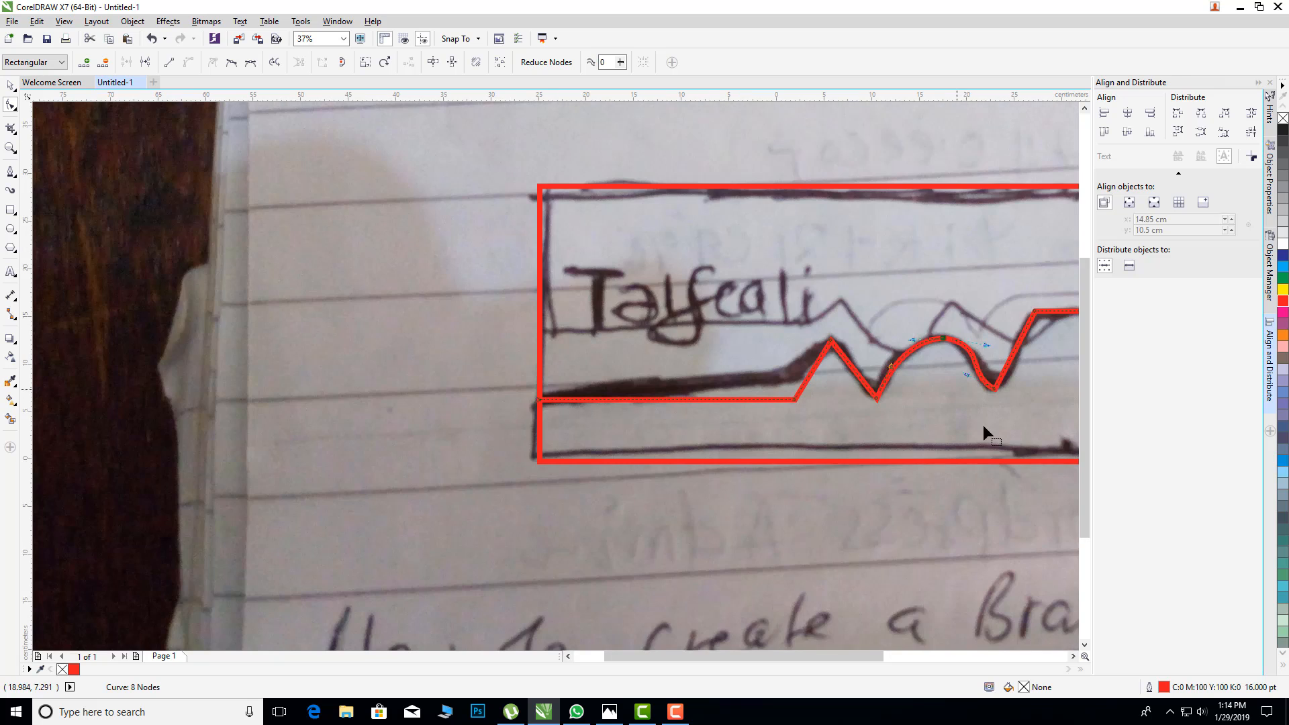
left_click_drag(875, 655, 921, 660)
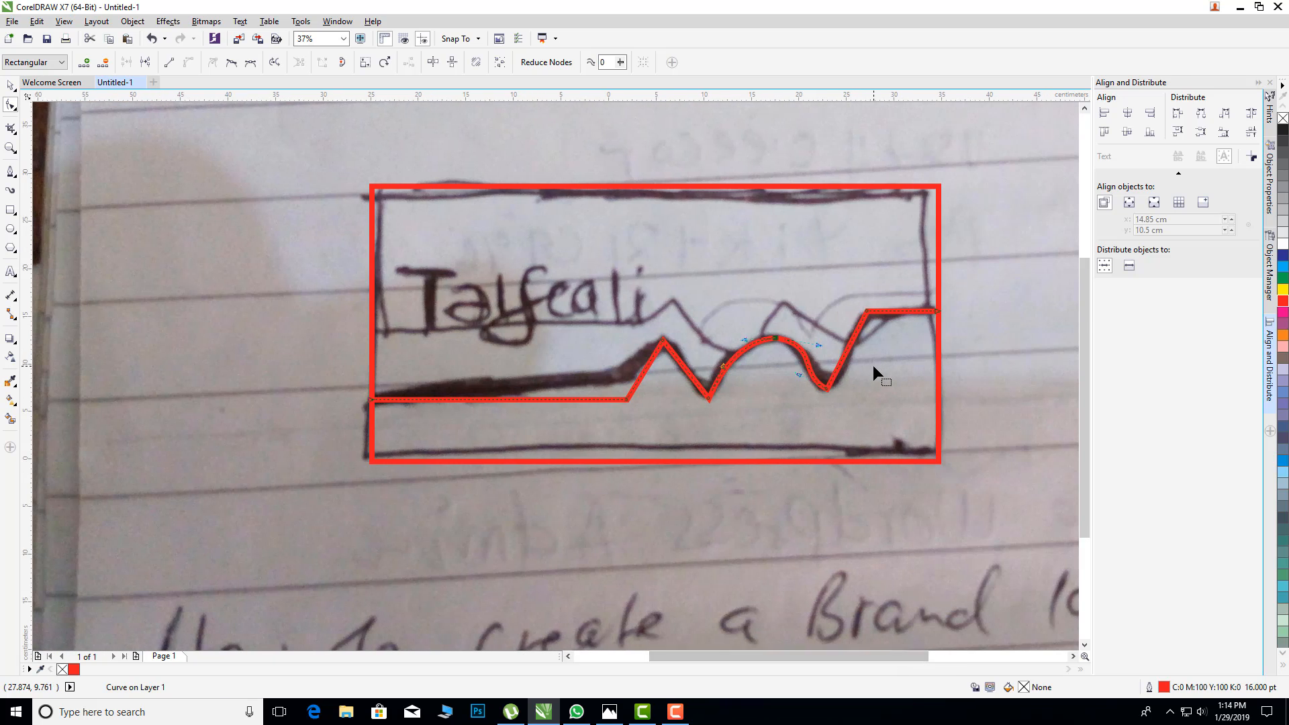
scroll(873, 362, "up", 2)
right_click(817, 341)
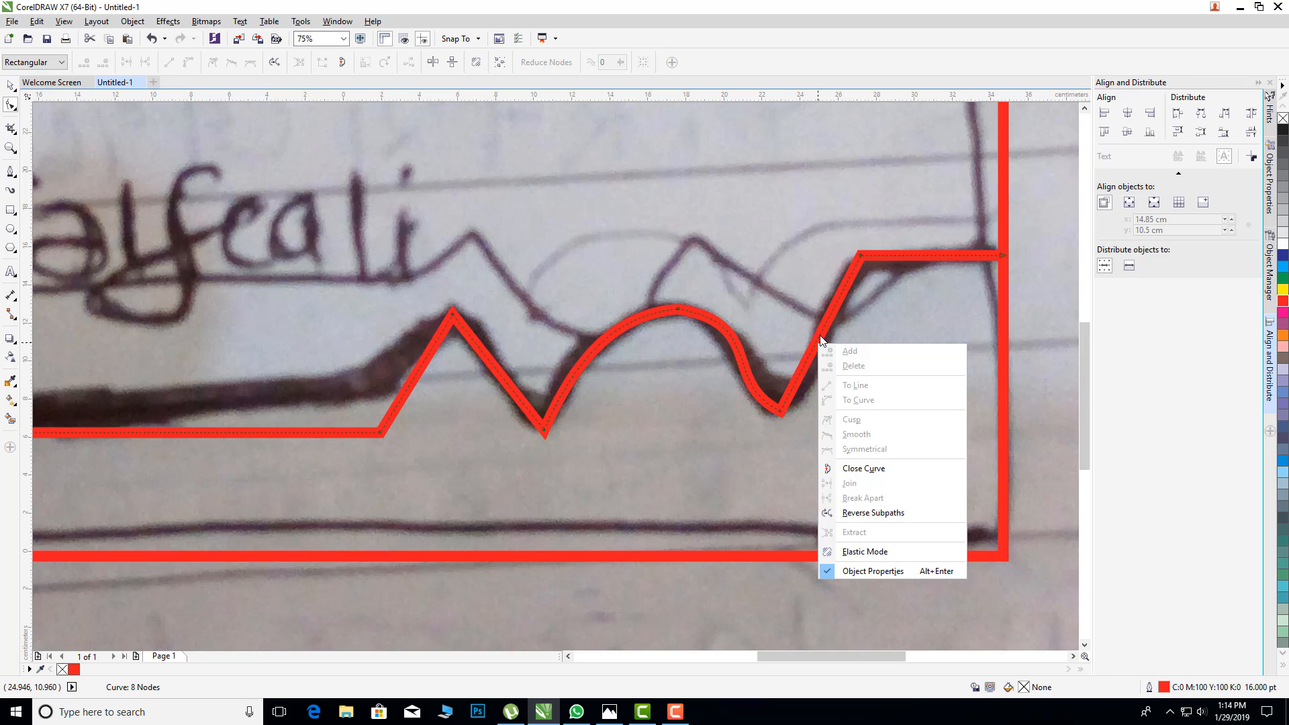
left_click(819, 334)
right_click(819, 335)
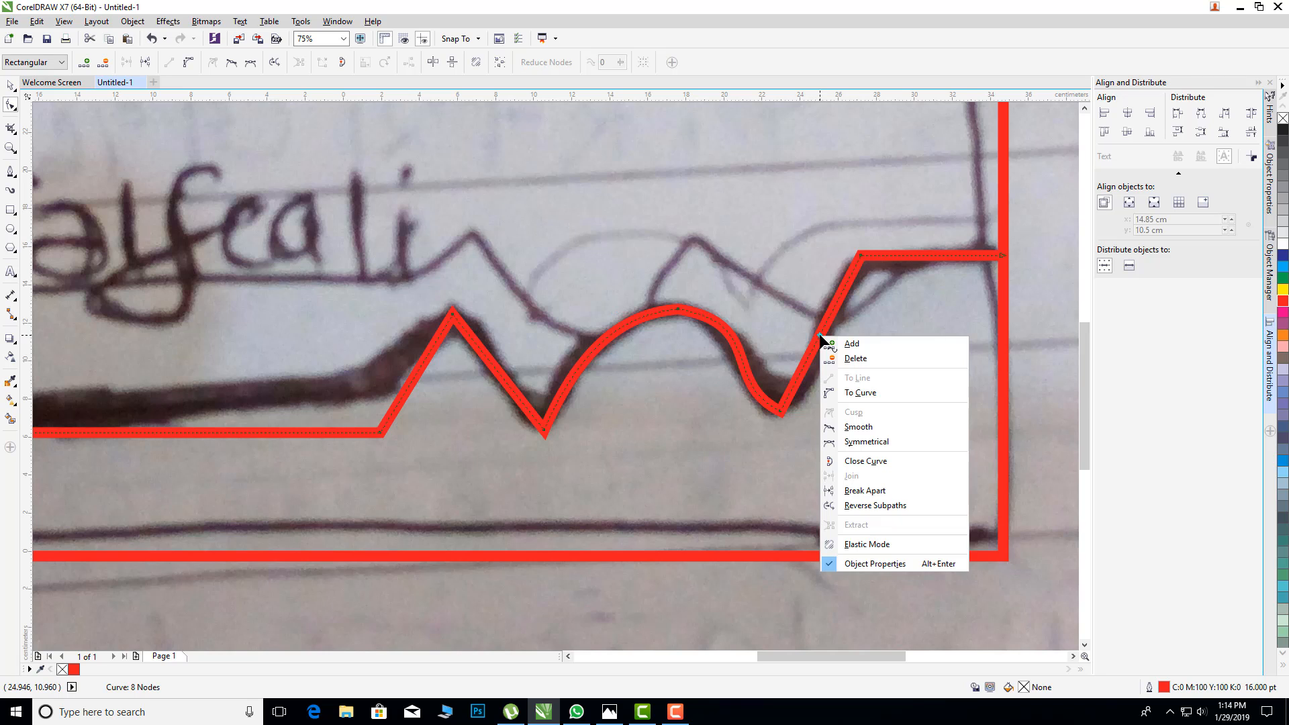
left_click(862, 393)
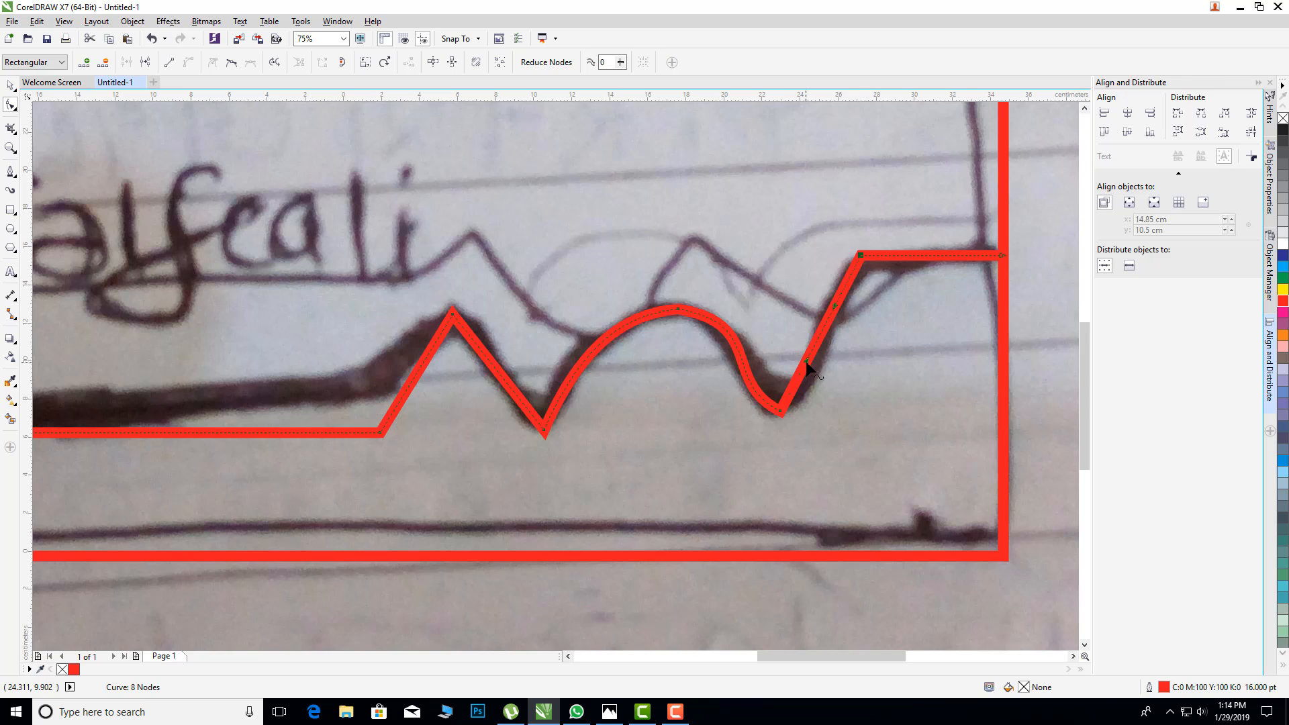
left_click_drag(805, 361, 815, 370)
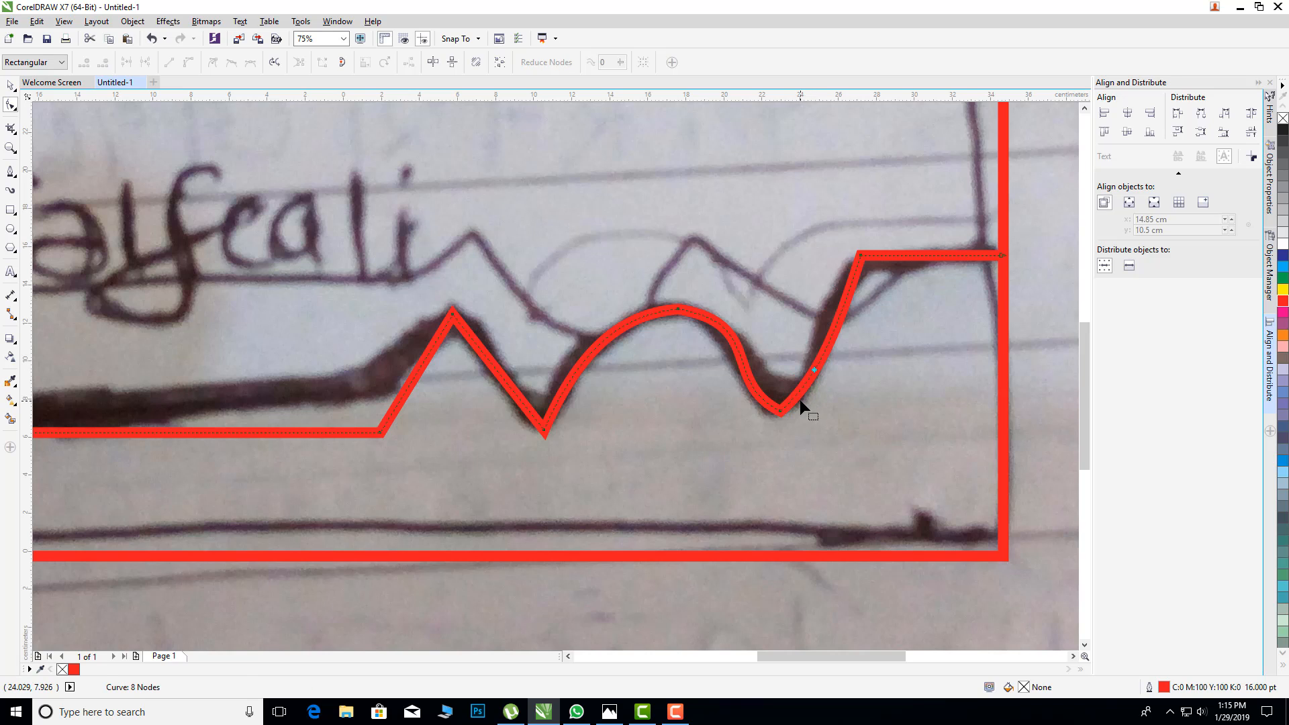
Step: Reposition the second valley's node and adjust the curve handles on both sides to round the valley along the sketch
left_click_drag(781, 411, 718, 384)
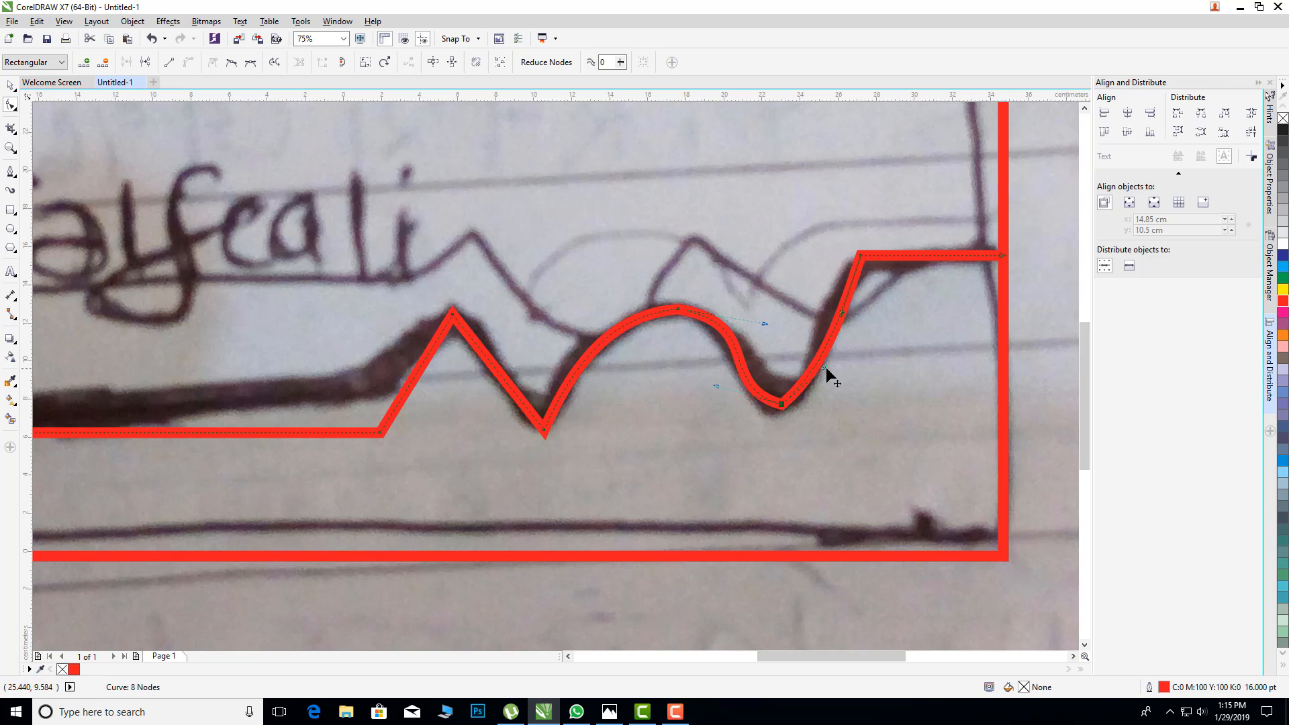
left_click_drag(823, 366, 823, 386)
left_click_drag(842, 312, 828, 288)
left_click_drag(824, 384, 825, 397)
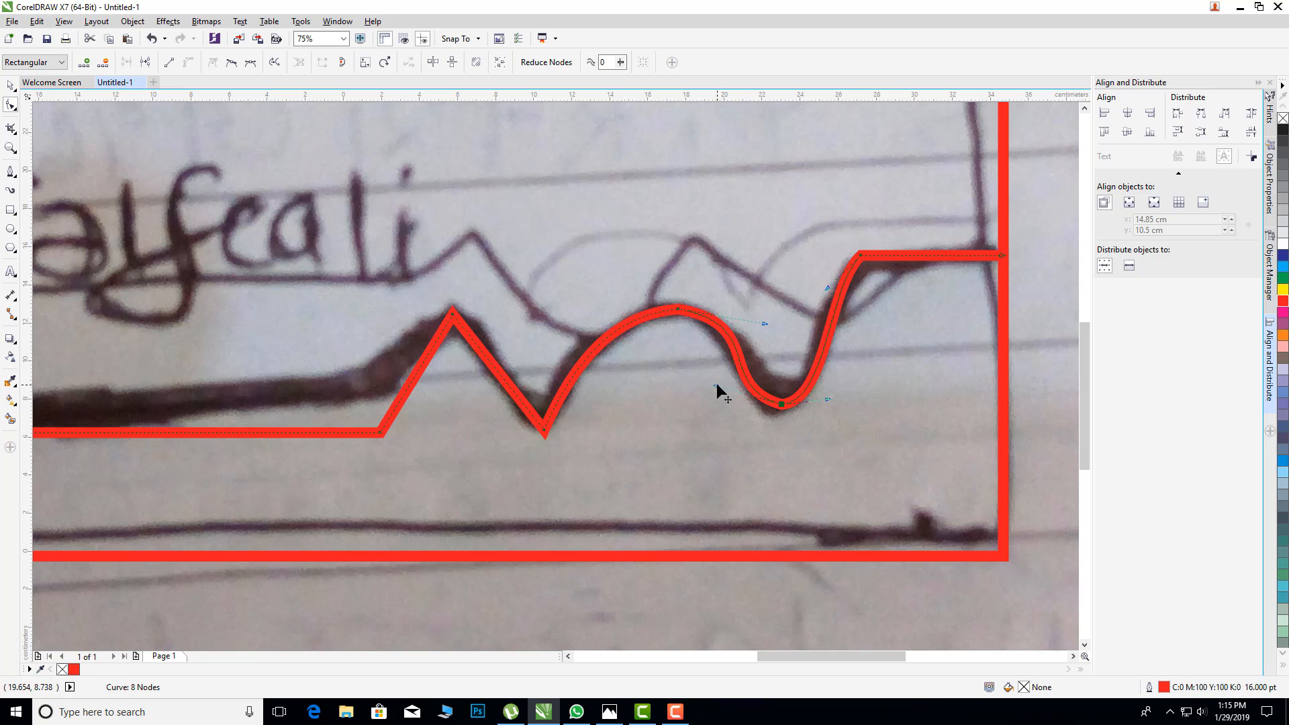
left_click_drag(716, 385, 698, 371)
Step: Refine the curve handles between the second peak and second valley to fit the descending stroke to the sketch
scroll(839, 376, "down", 3)
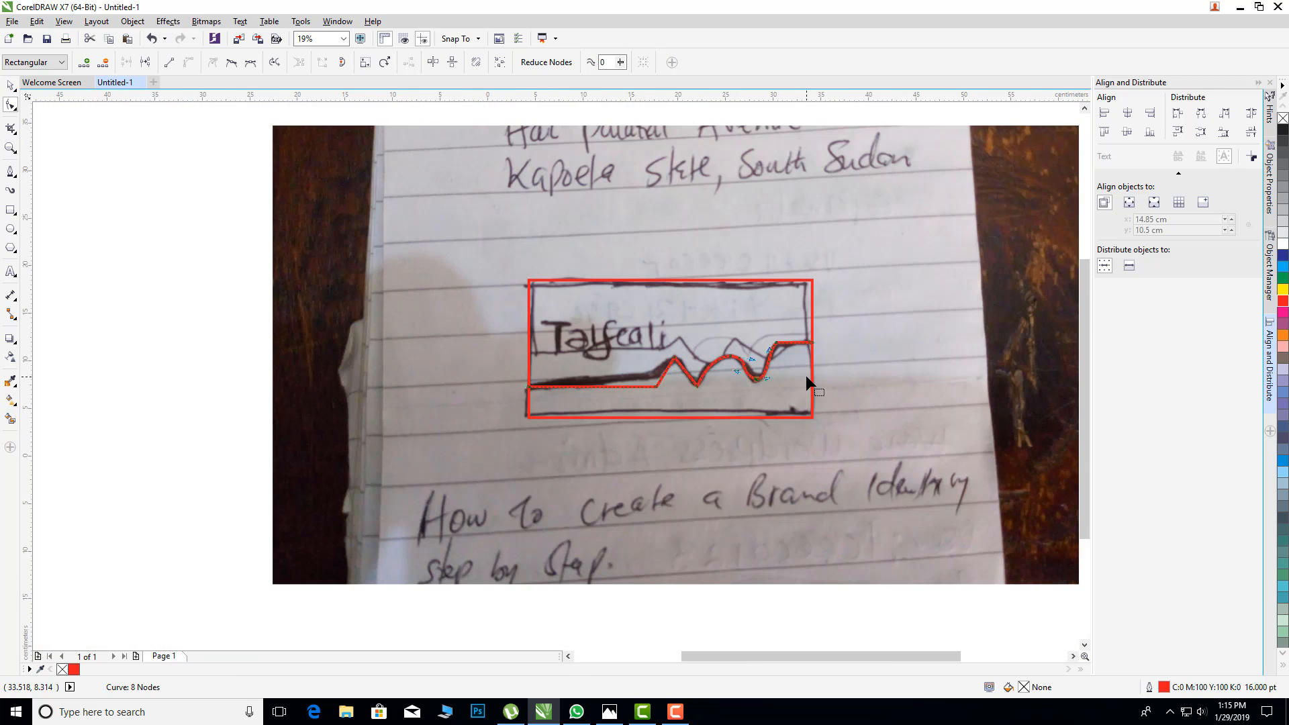
scroll(806, 378, "up", 2)
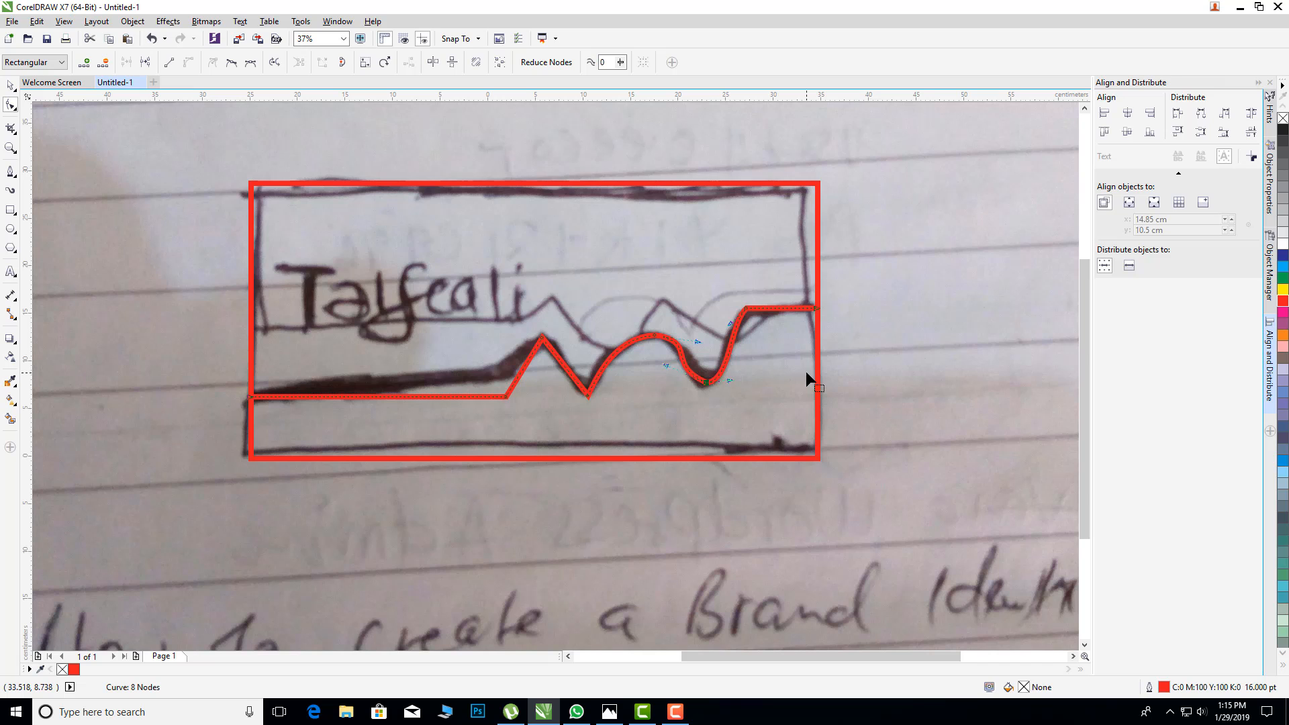
scroll(670, 376, "up", 2)
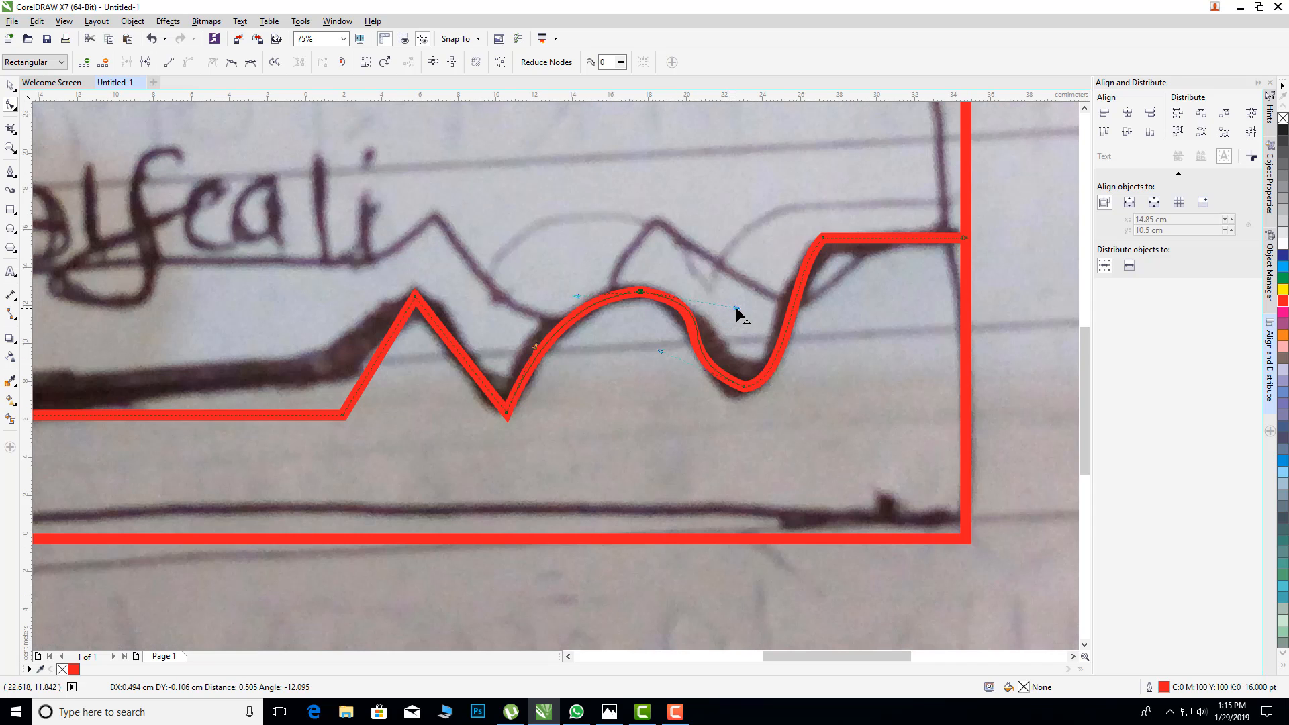
left_click(666, 357)
scroll(784, 375, "down", 2)
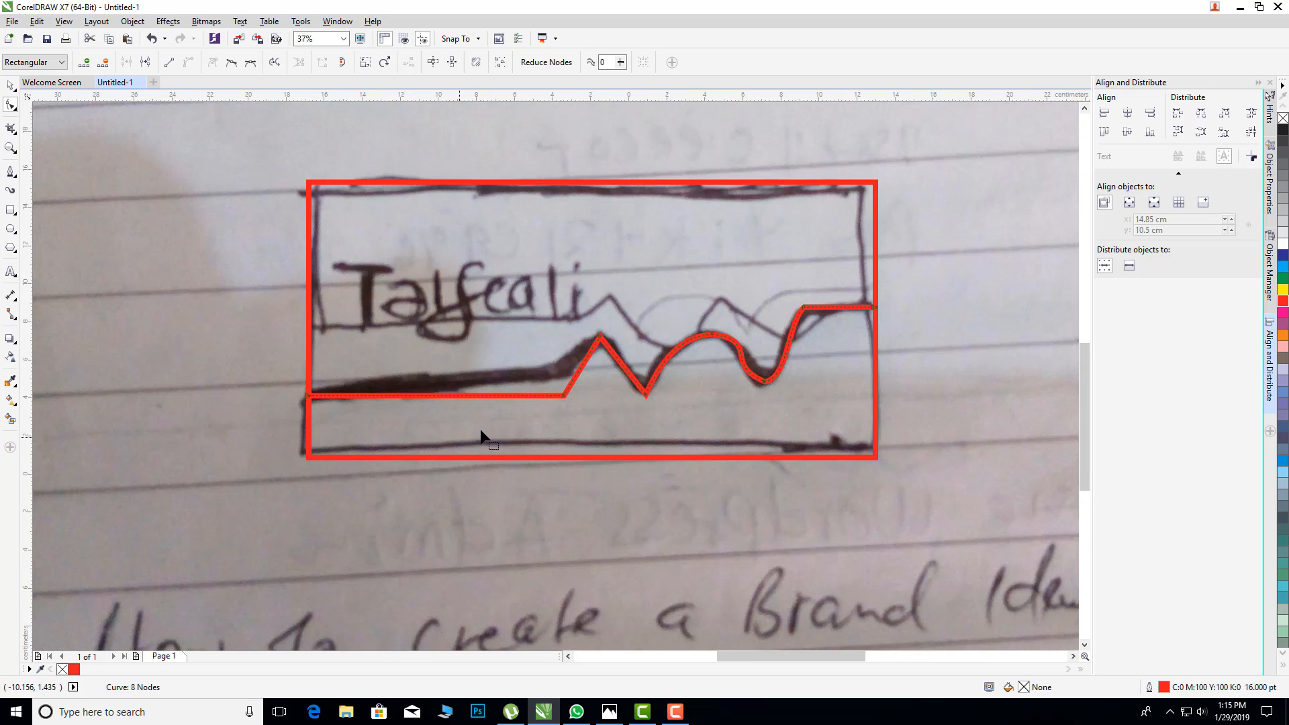
Step: Raise the corner node before the first peak so the long flat line slopes up along the thick sketched stroke
scroll(470, 437, "up", 2)
scroll(711, 352, "down", 2)
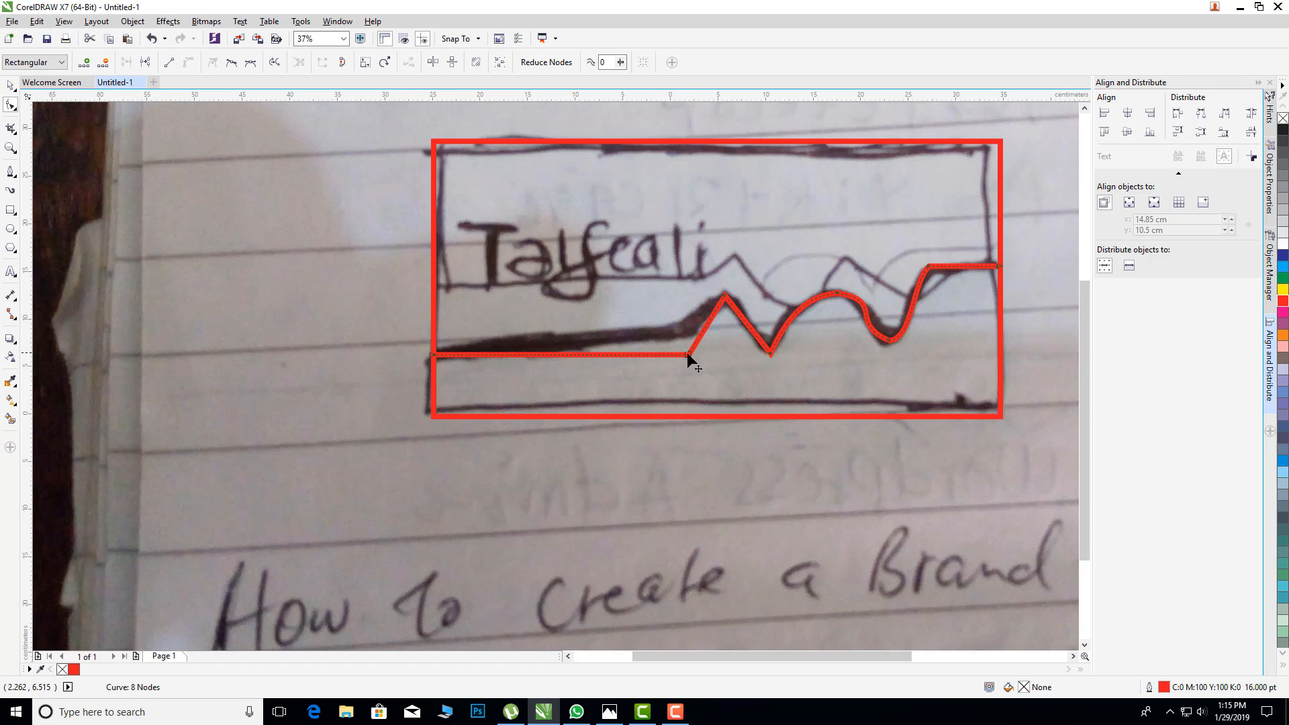
left_click_drag(686, 349, 687, 332)
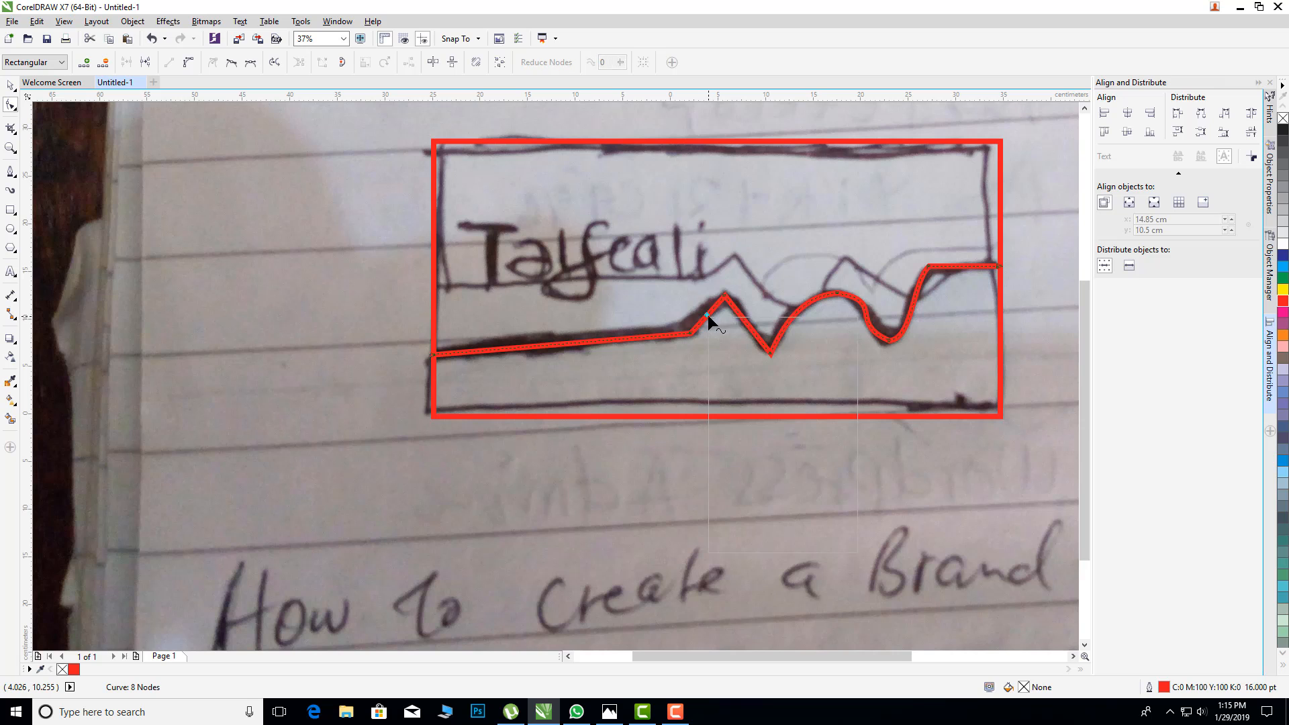
Step: Convert the segment rising to the first peak to a curve and bow it upward with its two handles
right_click(707, 315)
left_click(732, 370)
scroll(707, 310, "up", 4)
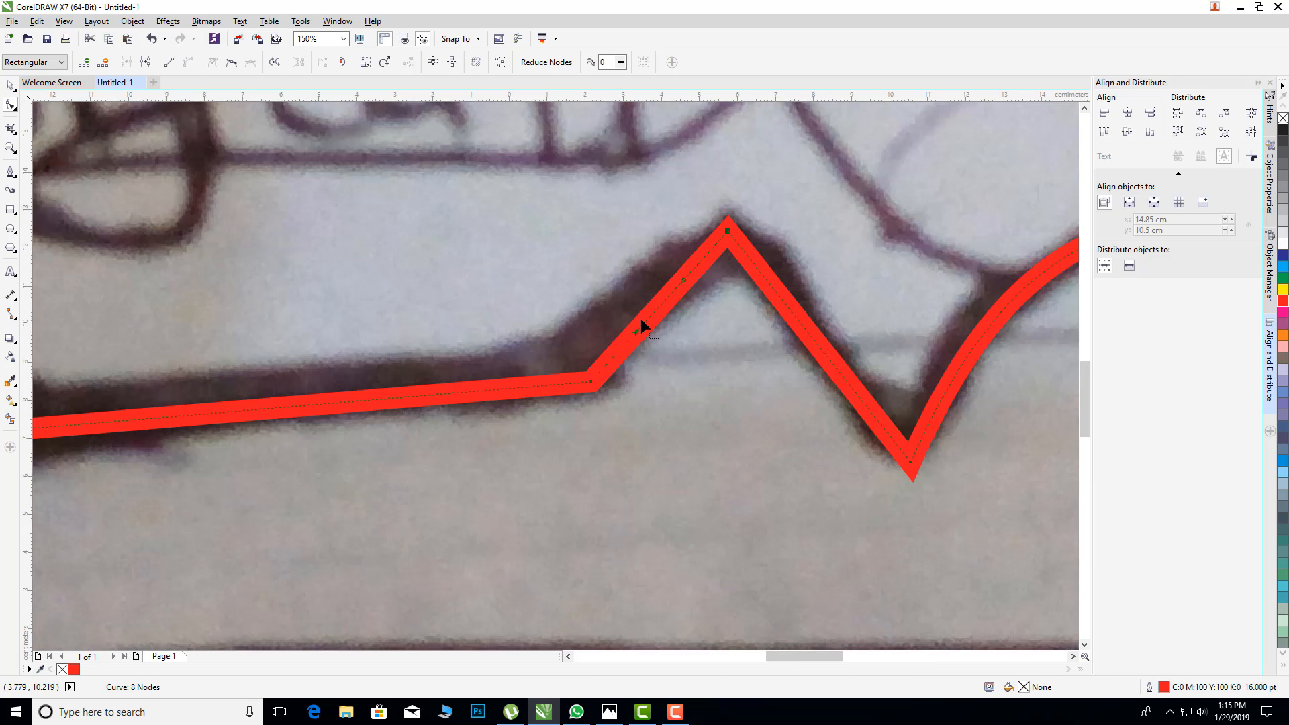
left_click_drag(635, 328, 612, 302)
left_click_drag(681, 274, 679, 247)
left_click_drag(613, 302, 611, 299)
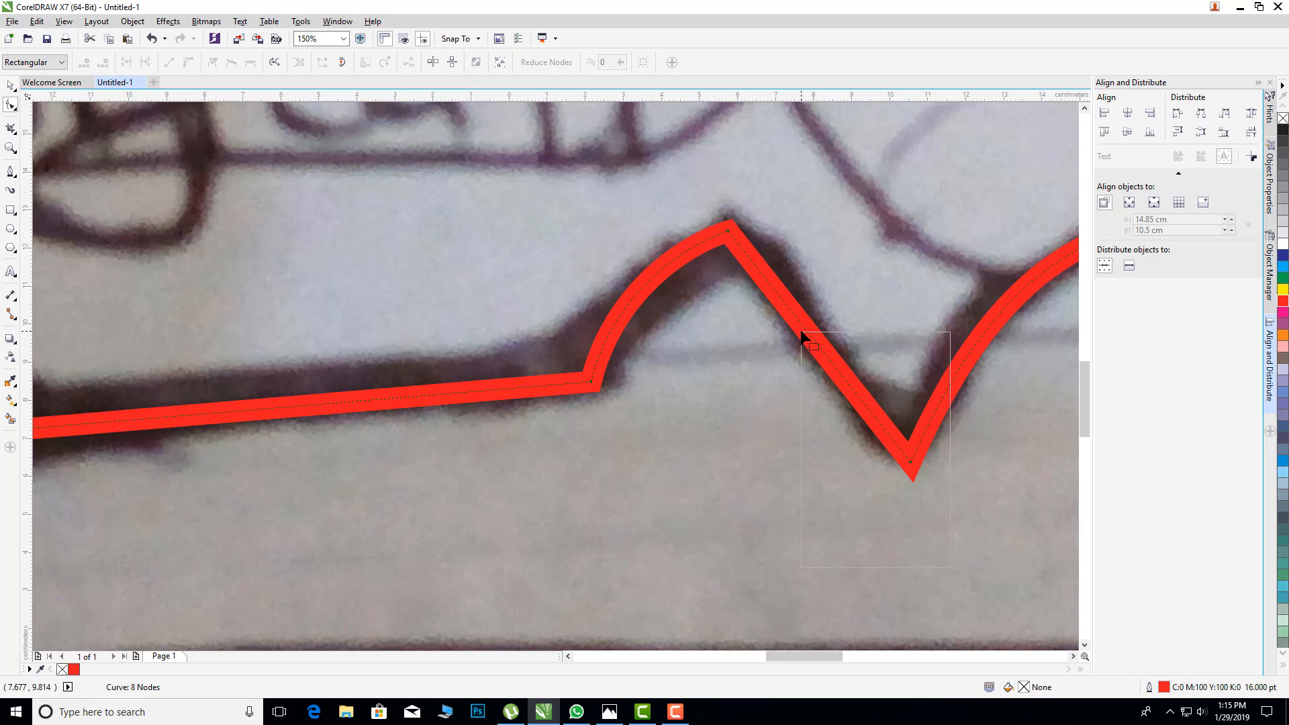
Step: Convert the segment descending from the first peak to a curve and adjust its handles to follow the sketch into the first valley
right_click(800, 328)
left_click(802, 325)
right_click(803, 326)
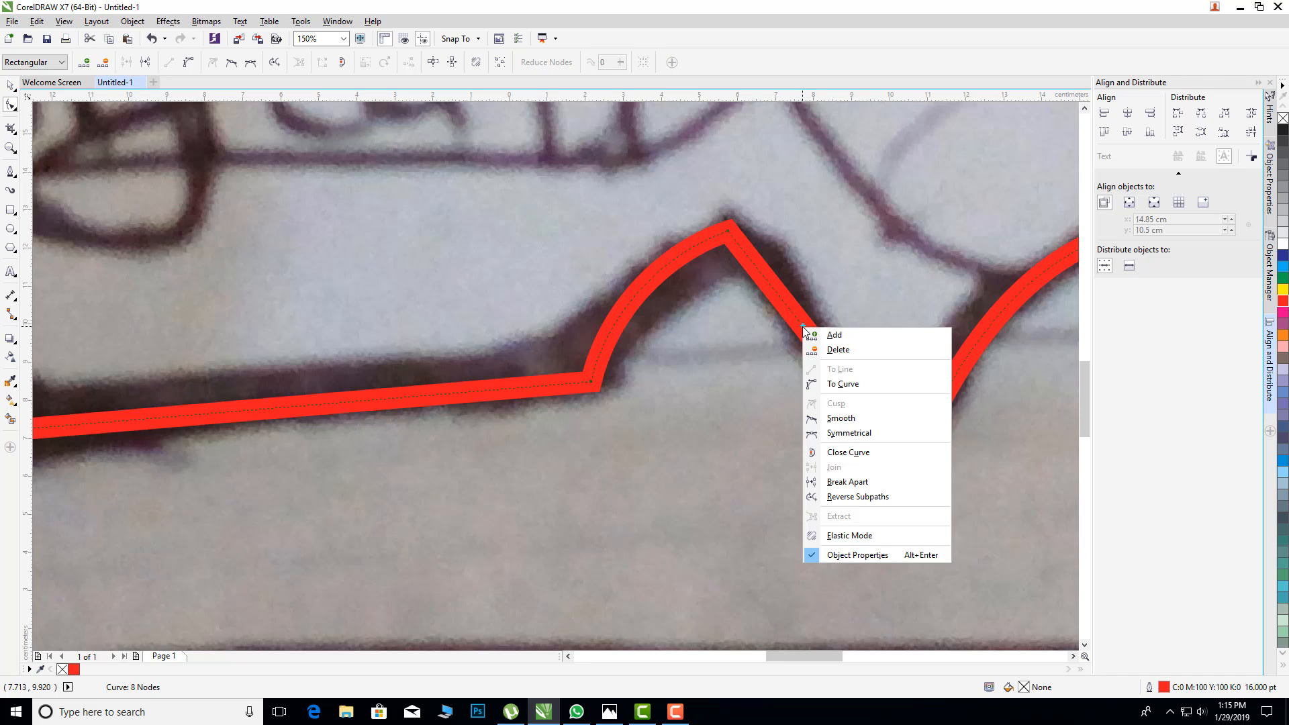
left_click(842, 383)
mouse_move(787, 308)
left_mouse_down()
mouse_move(806, 283)
mouse_move(759, 213)
left_mouse_up()
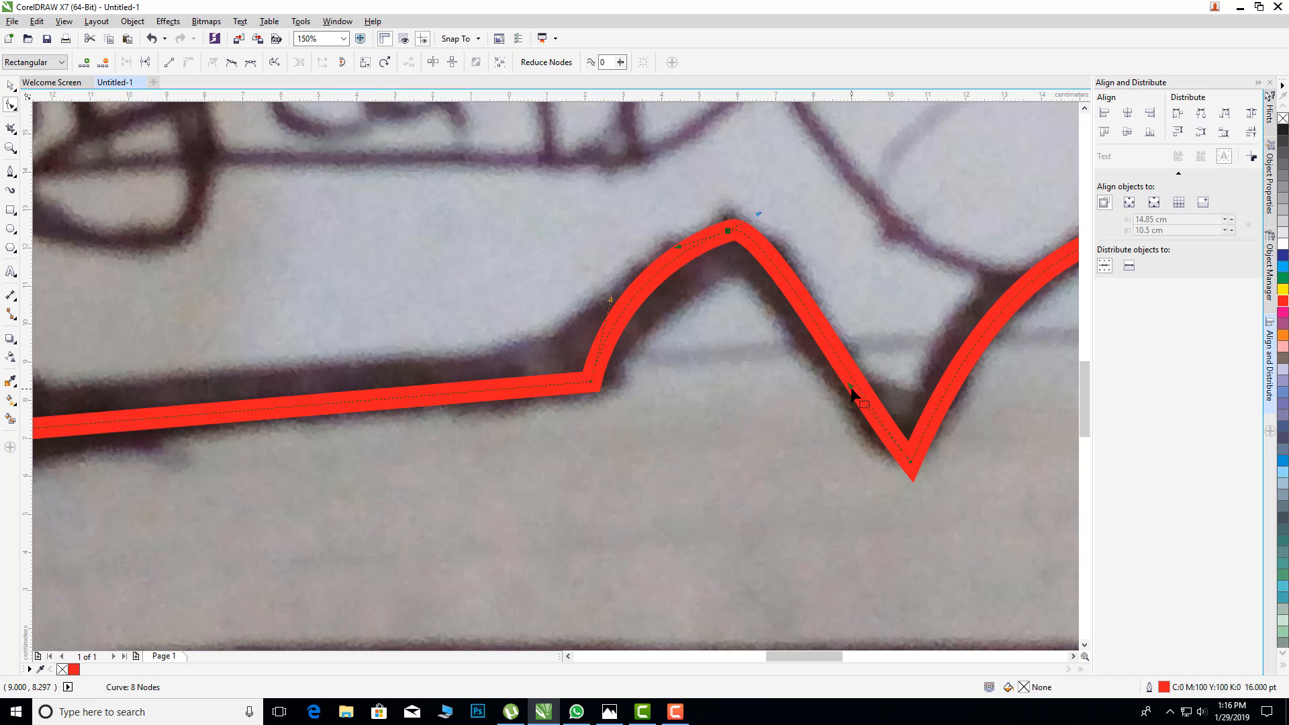
left_click_drag(837, 397, 887, 430)
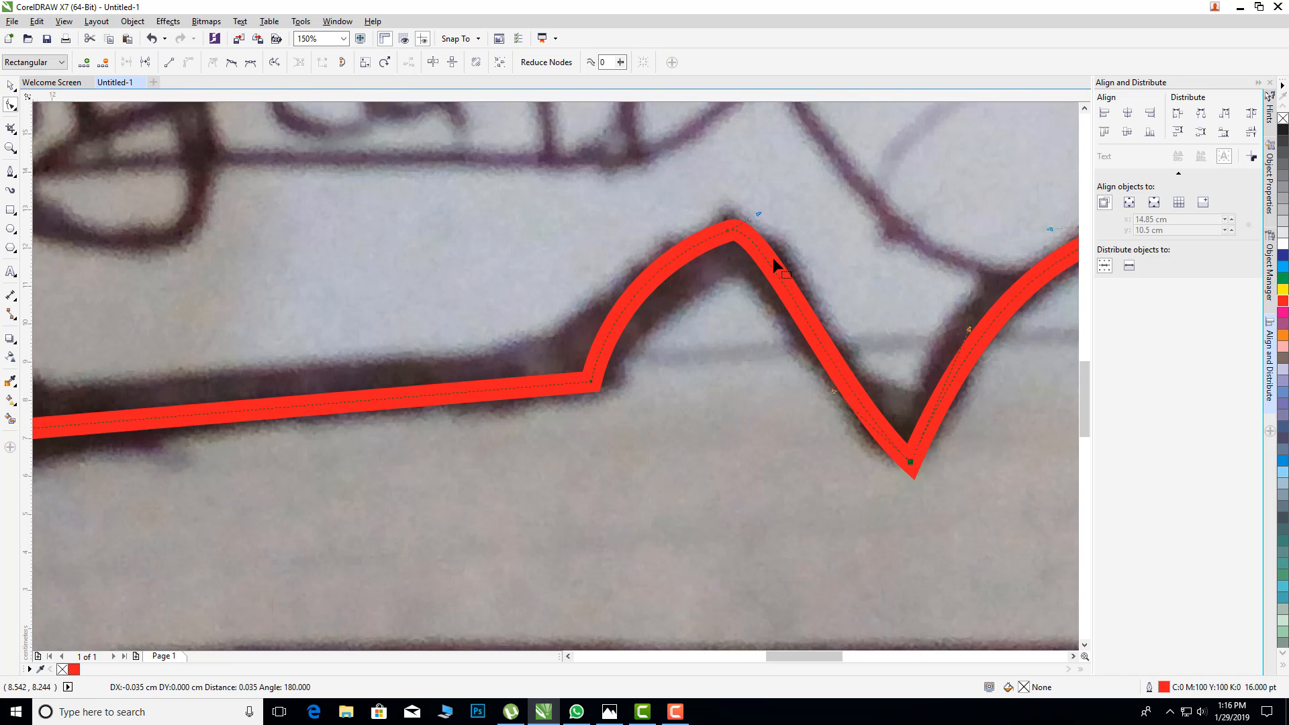
left_click_drag(761, 216, 780, 227)
scroll(823, 260, "down", 3)
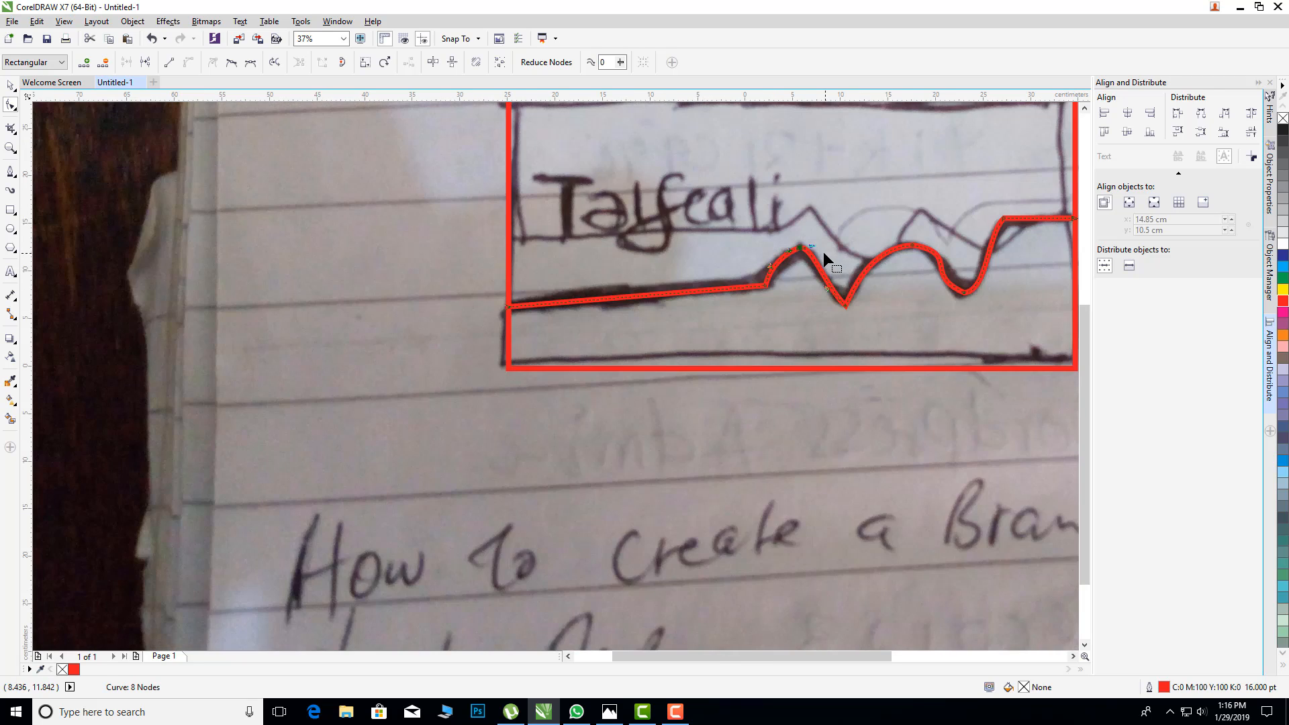
scroll(986, 171, "up", 1)
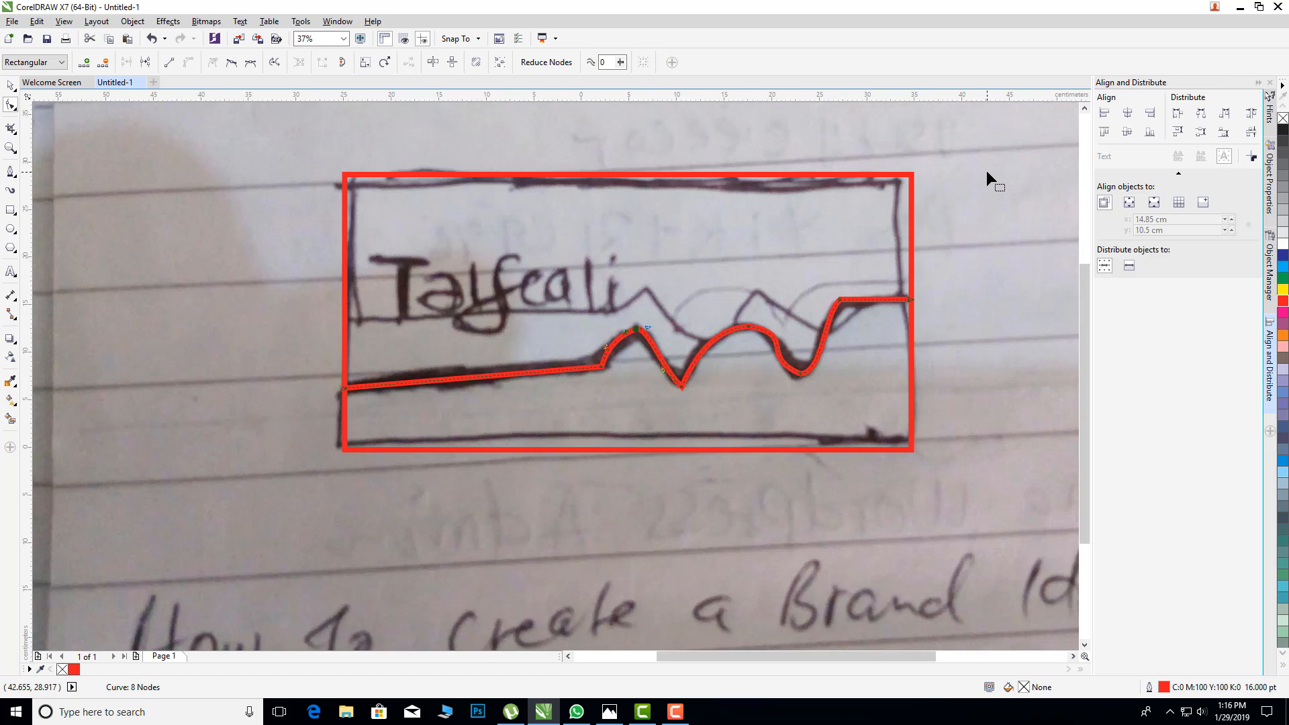
Step: Add the artistic text "TAIFCALI" beside the sketched rectangle
left_click(11, 272)
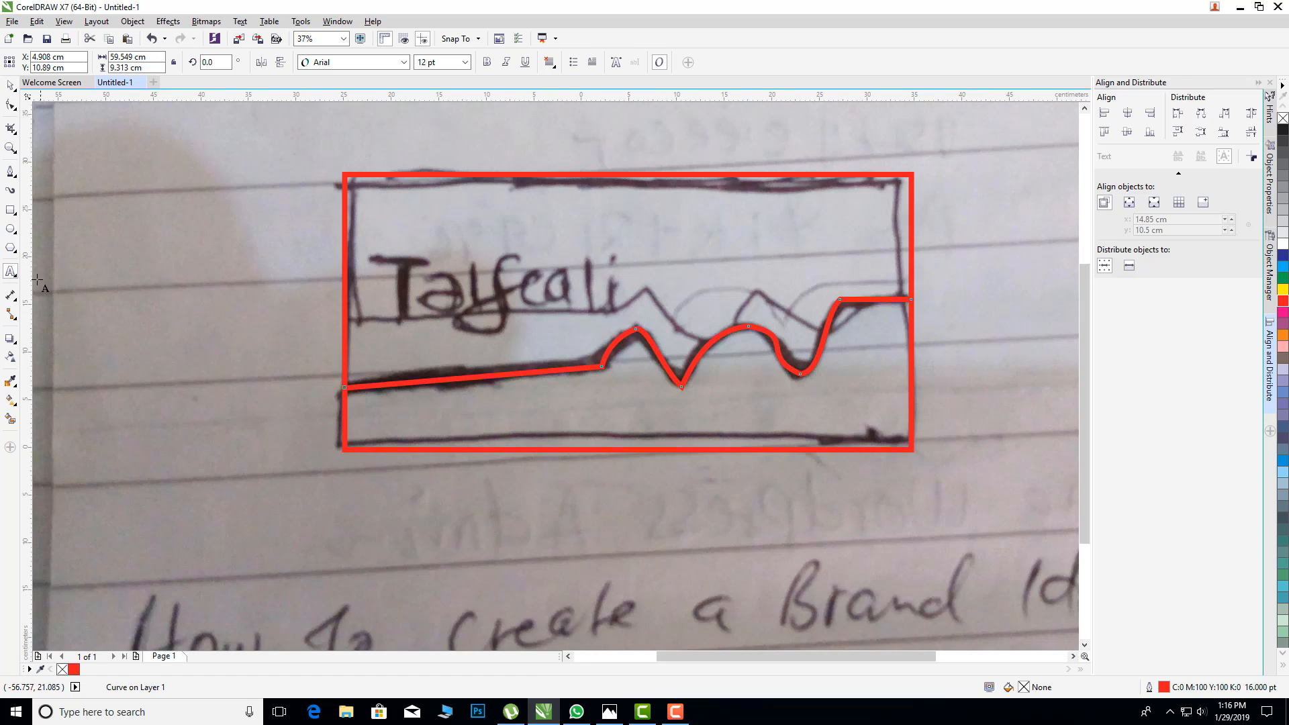
left_click(187, 291)
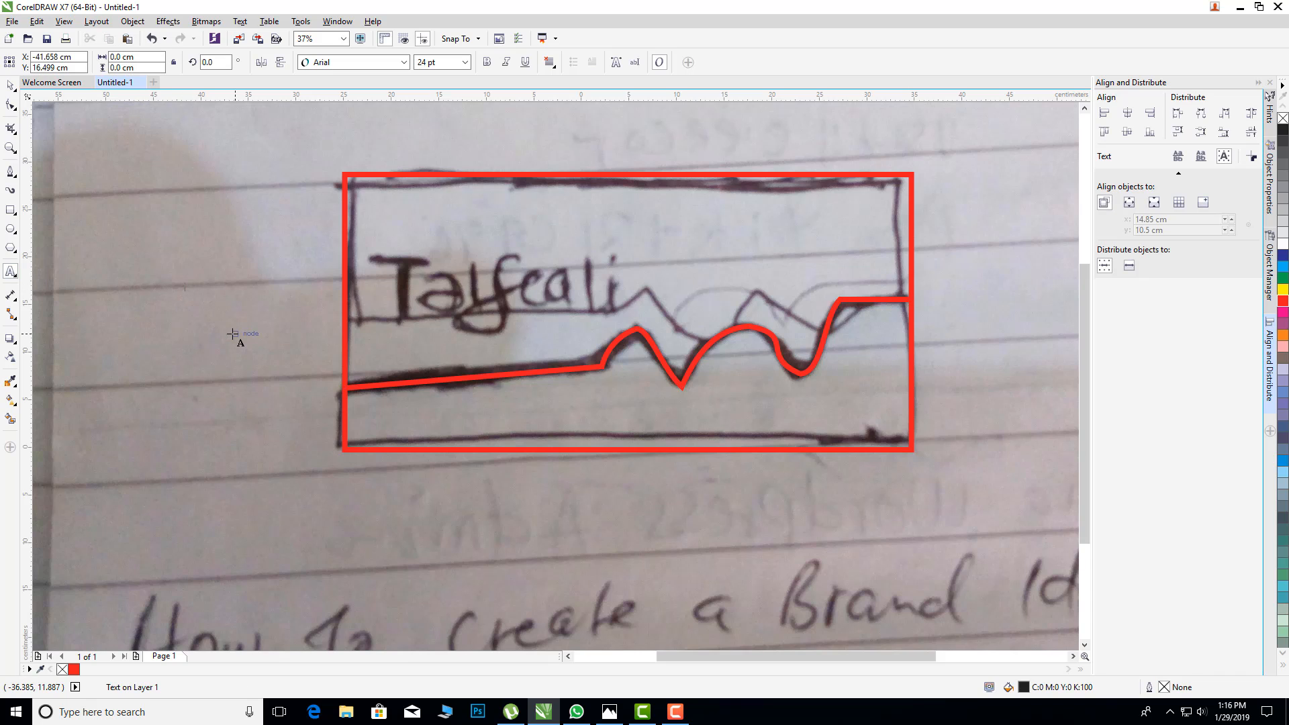
type("TAIFCALI")
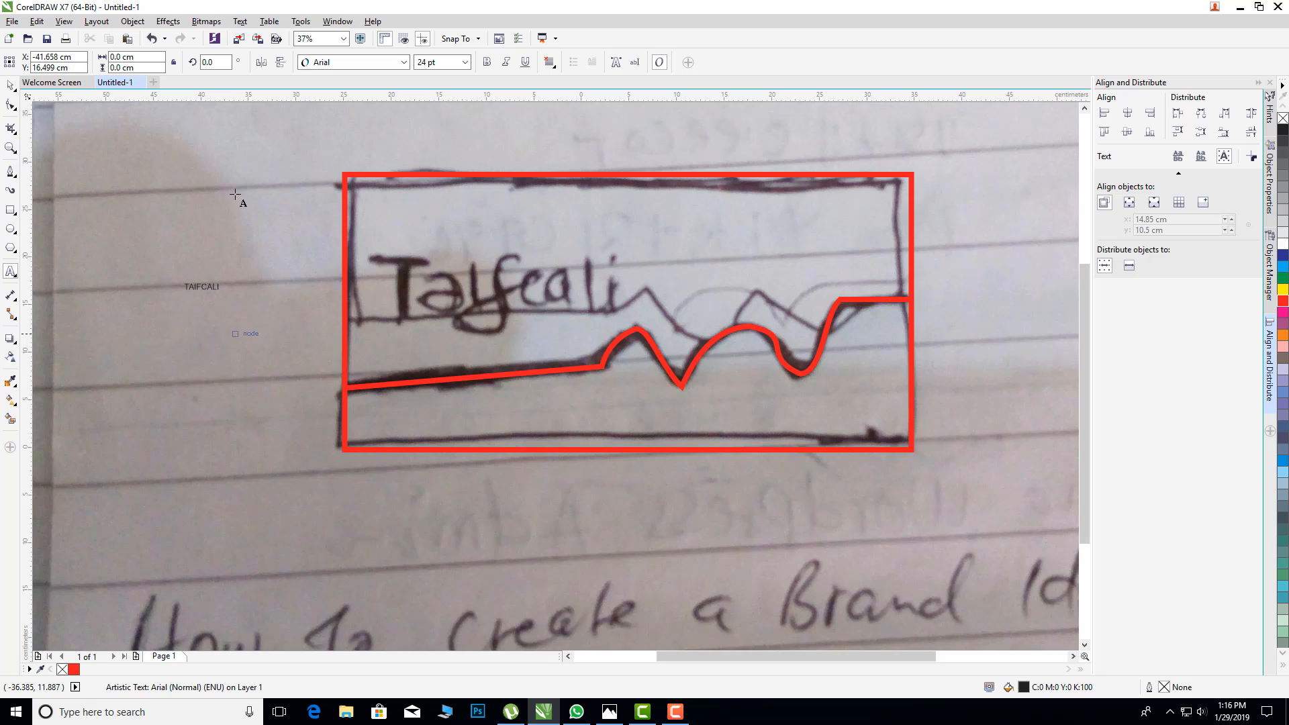
Step: Enlarge the TAIFCALI text to about 161 pt and place it over the handwritten name inside the rectangle
key("ctrl+space")
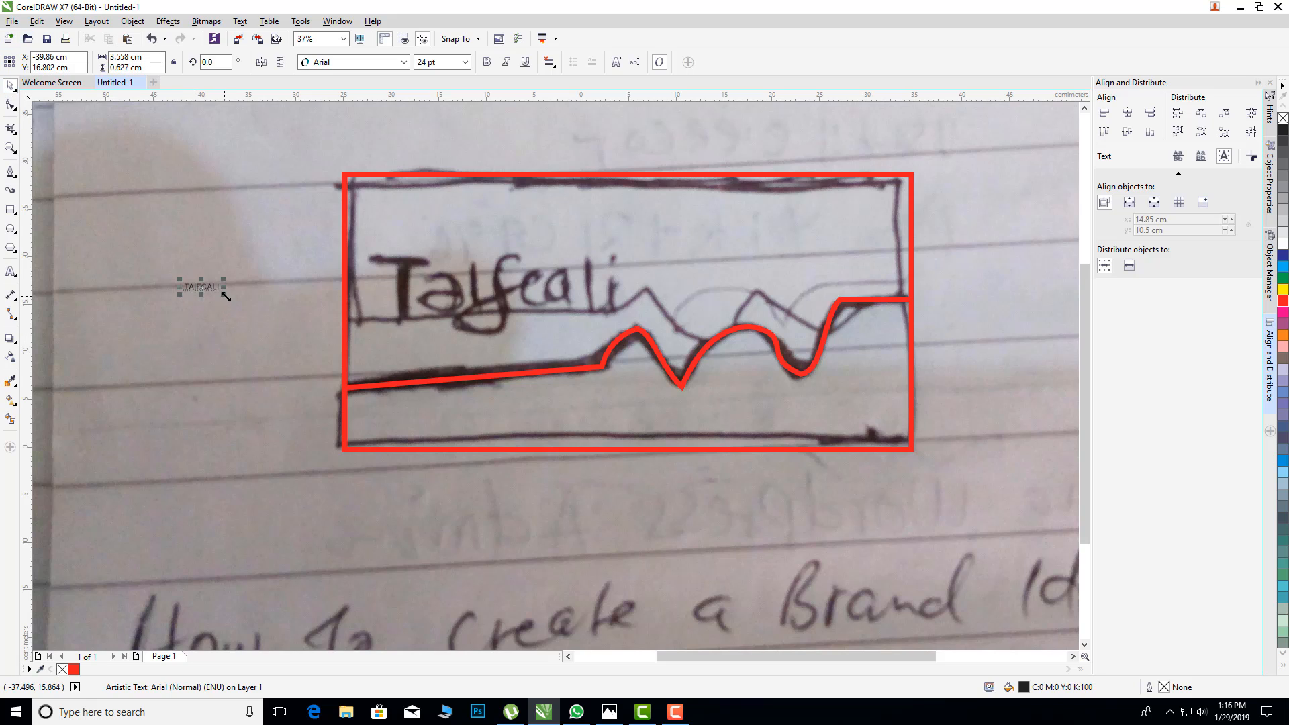
left_click_drag(225, 296, 417, 329)
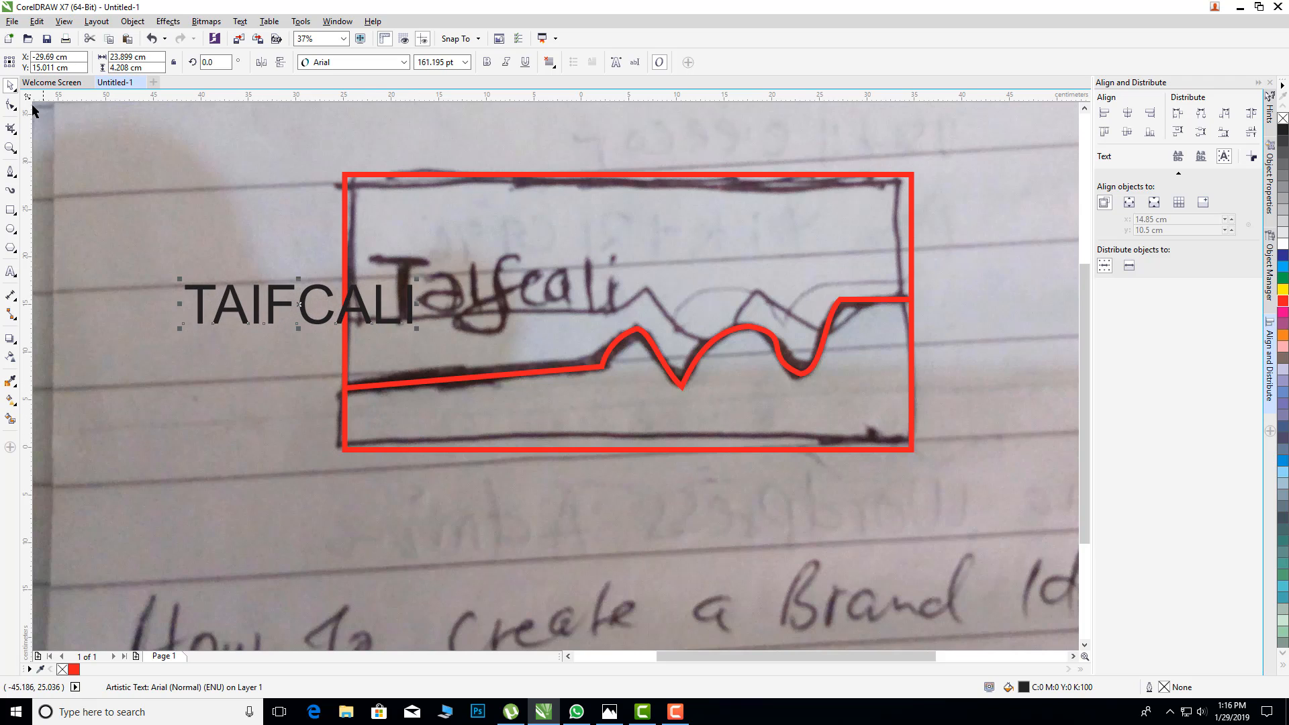
left_click_drag(319, 304, 502, 294)
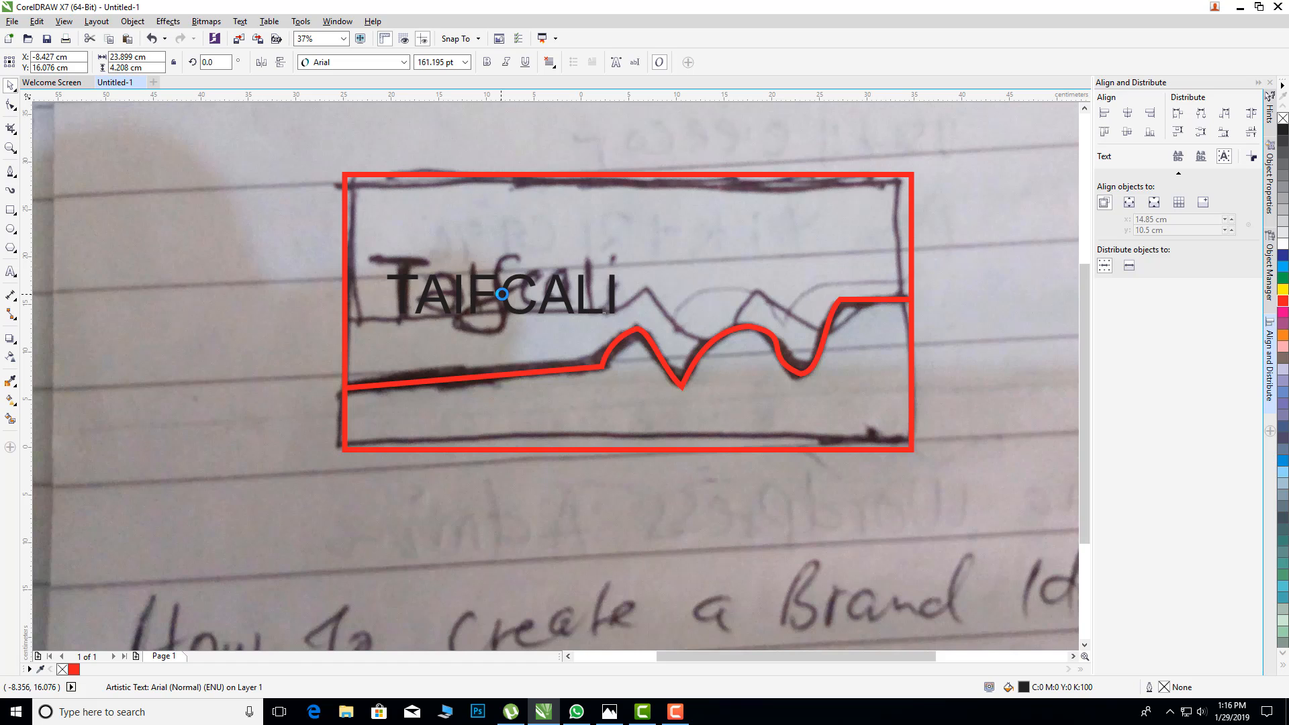
Step: Browse the font list and change the TAIFCALI text's font to Brieston
left_click_drag(680, 660, 637, 663)
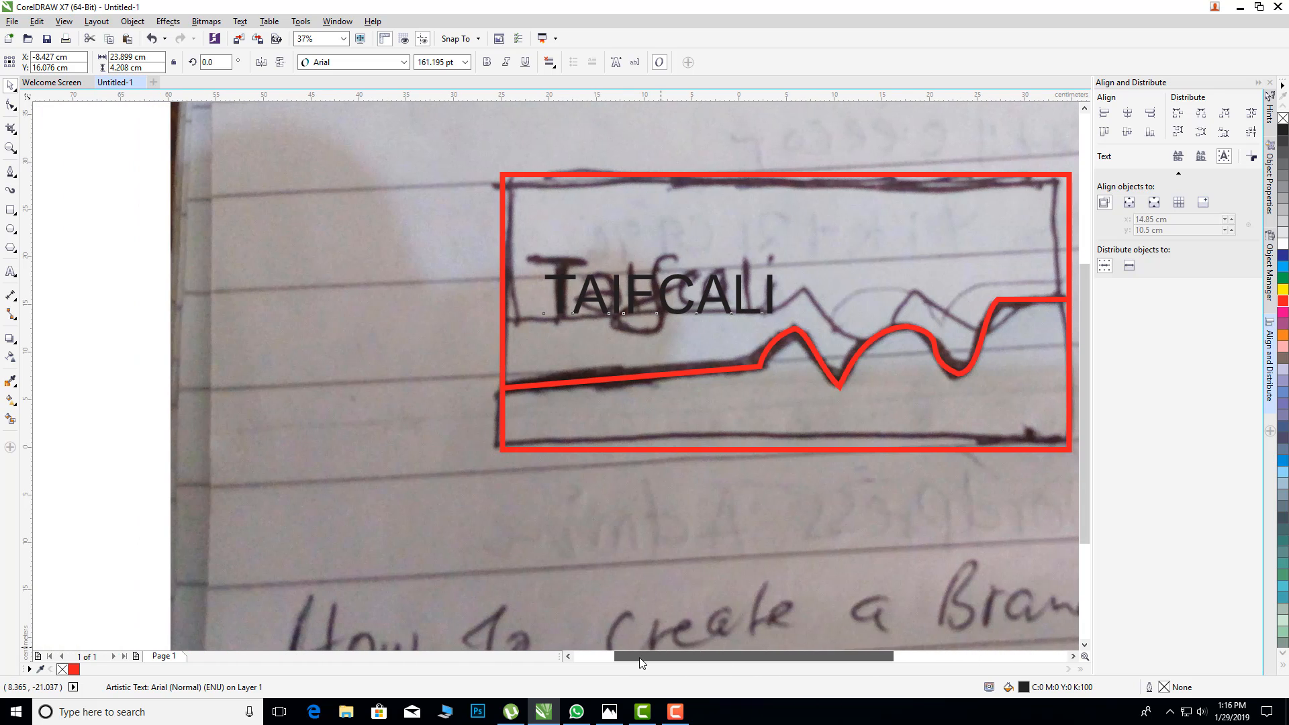
left_click(405, 62)
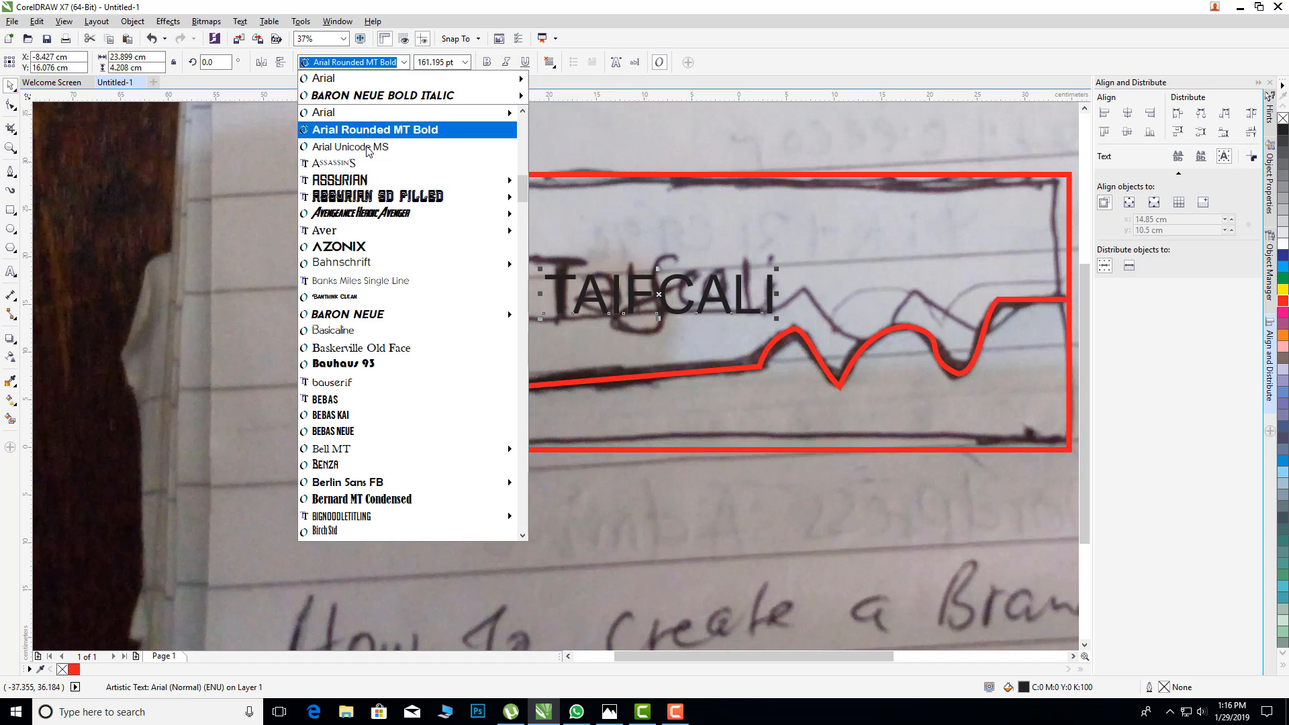
mouse_move(356, 182)
scroll(356, 183, "up", 6)
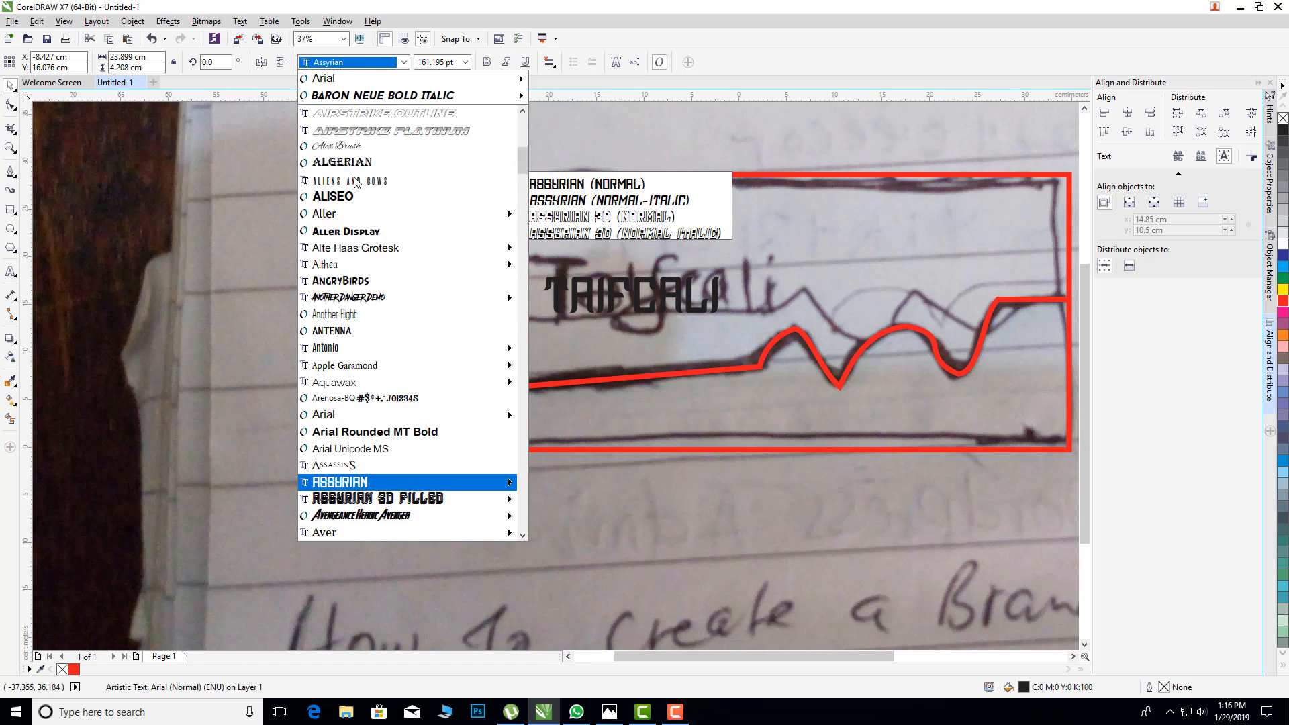
scroll(356, 181, "up", 12)
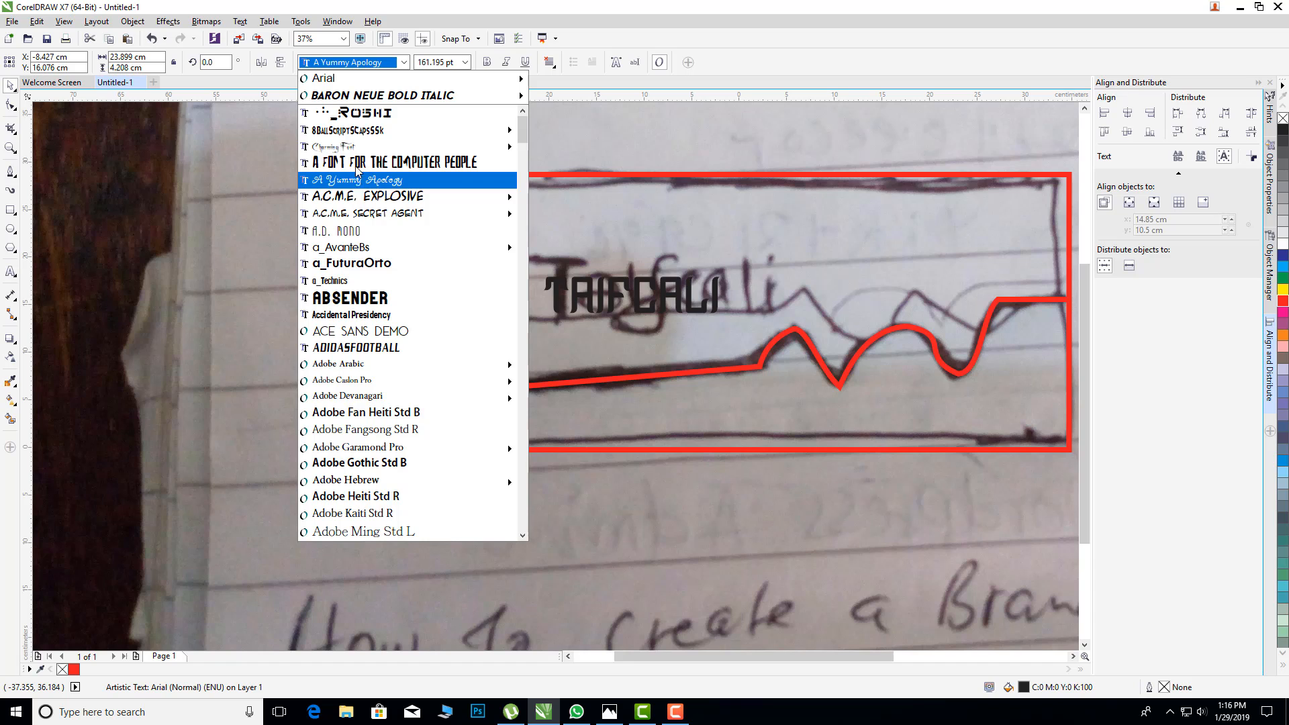
mouse_move(369, 364)
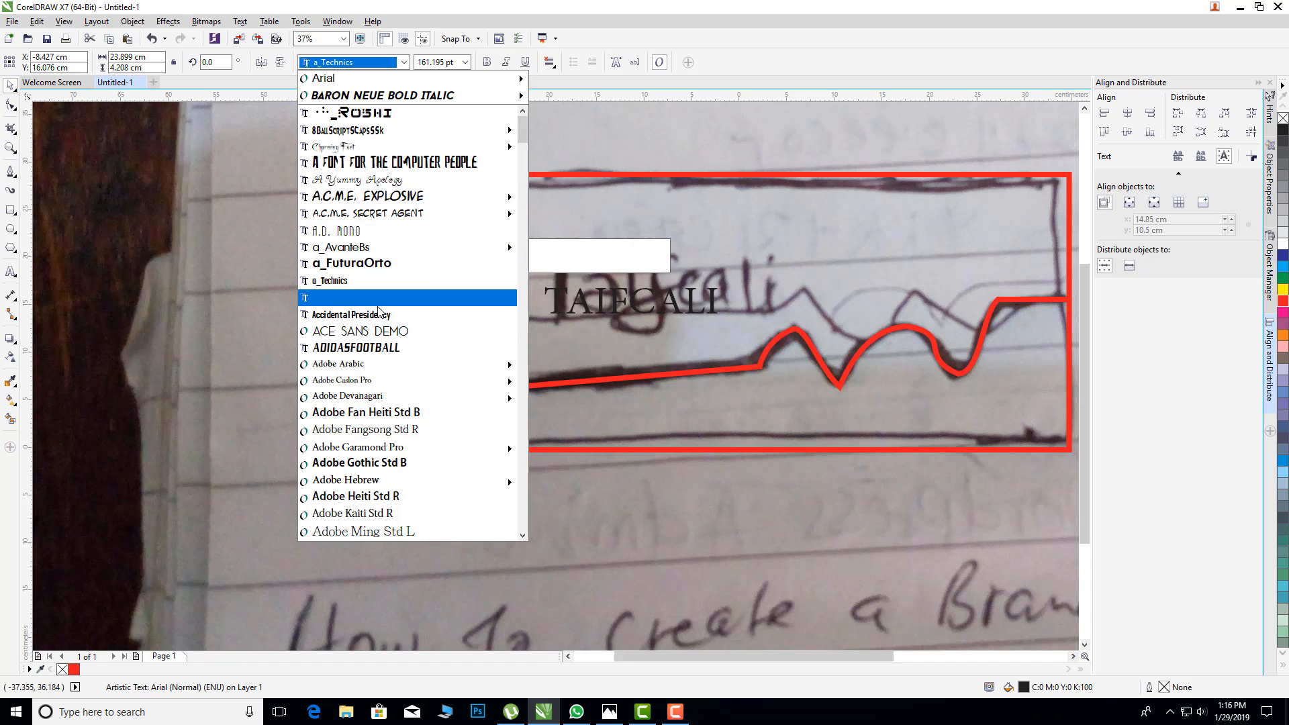
scroll(376, 250, "down", 2)
scroll(370, 349, "down", 2)
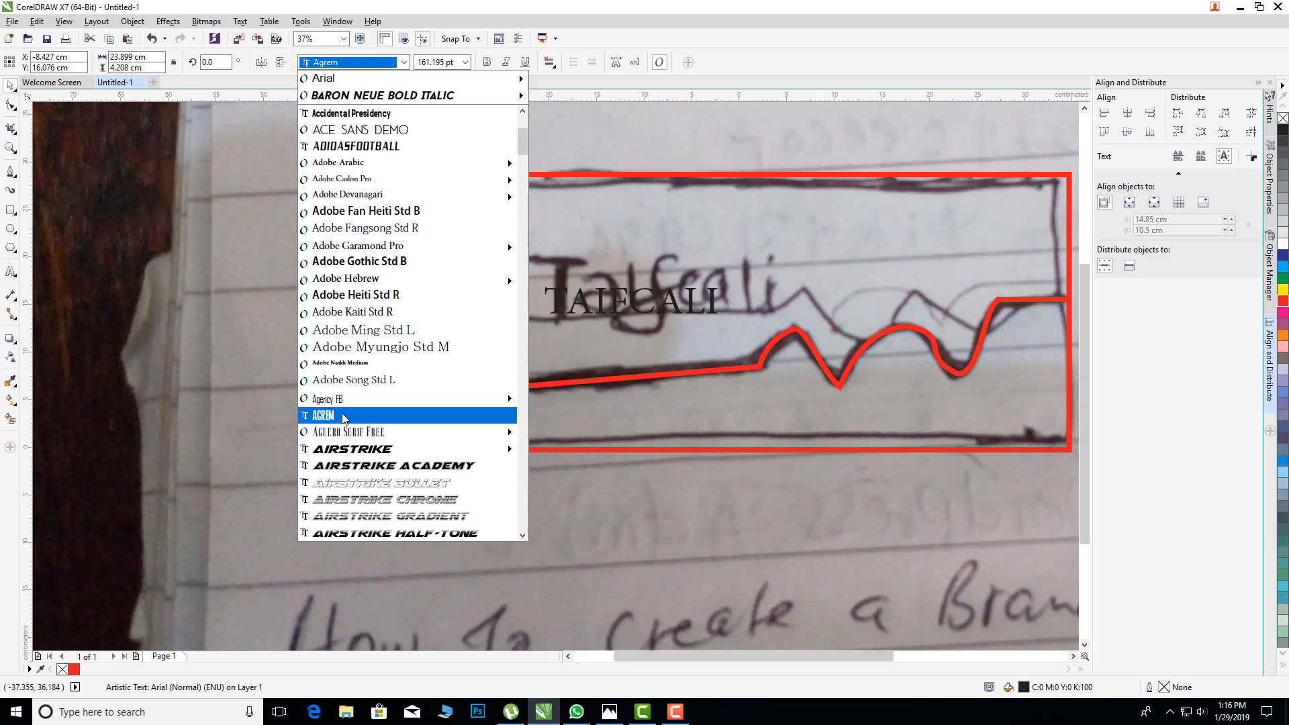
scroll(340, 416, "down", 4)
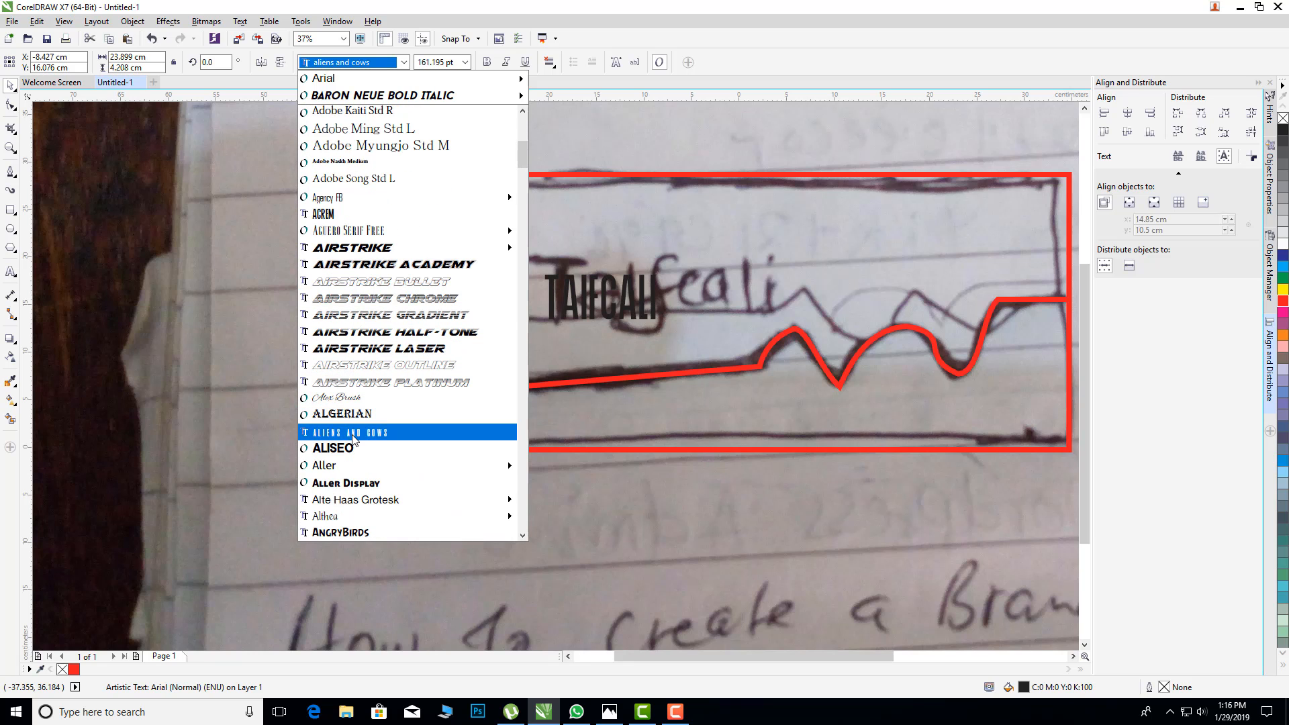
scroll(354, 435, "down", 2)
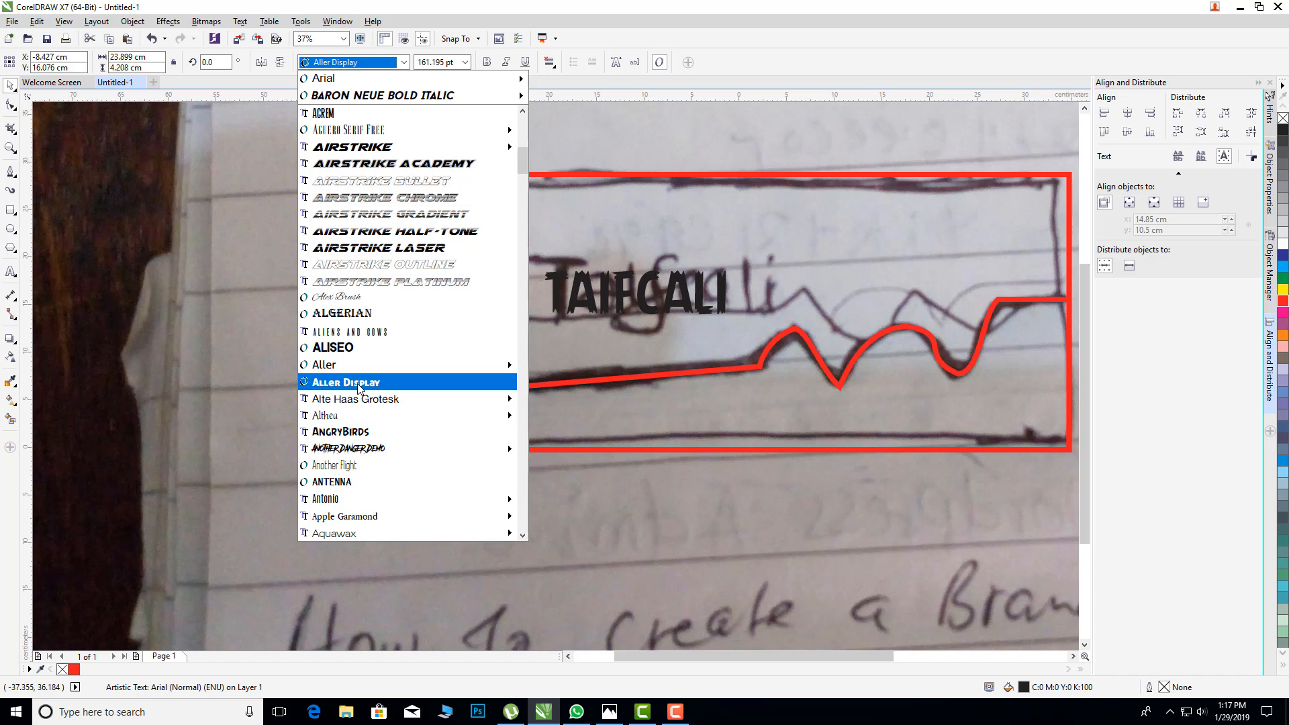
scroll(362, 366, "down", 1)
scroll(359, 368, "down", 4)
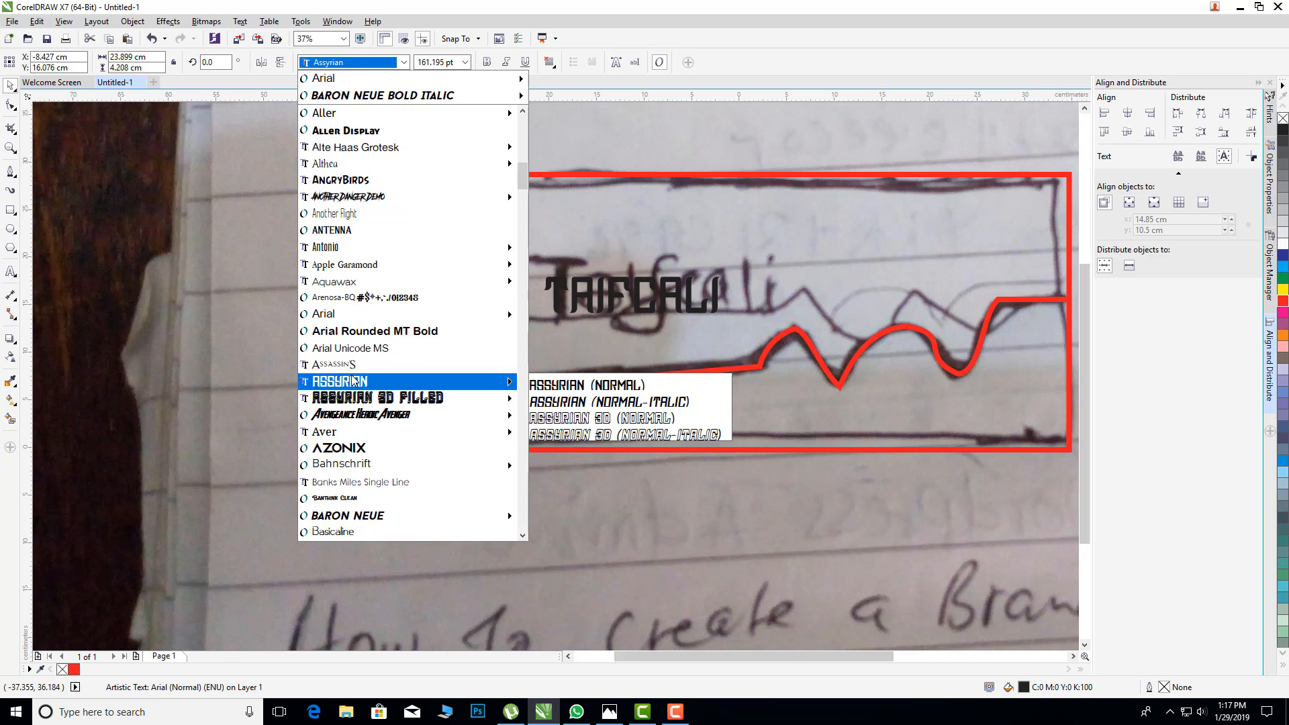
scroll(355, 376, "down", 4)
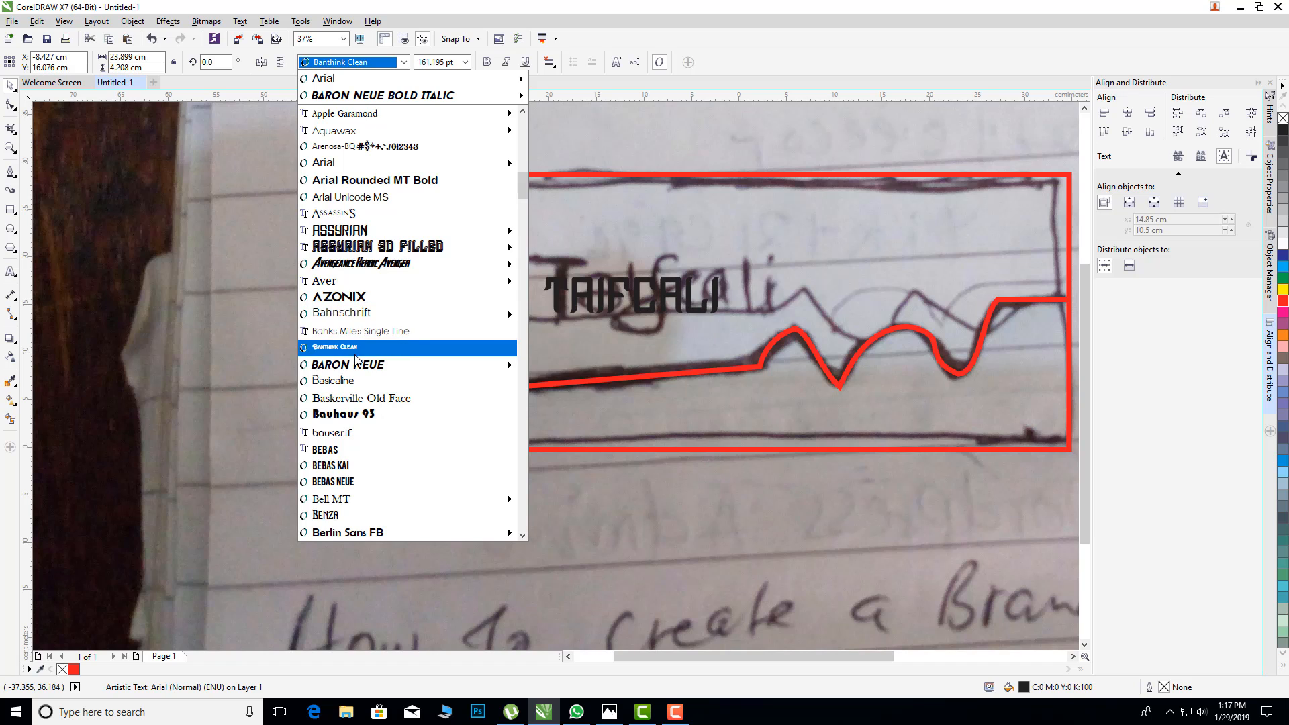
scroll(363, 324, "down", 6)
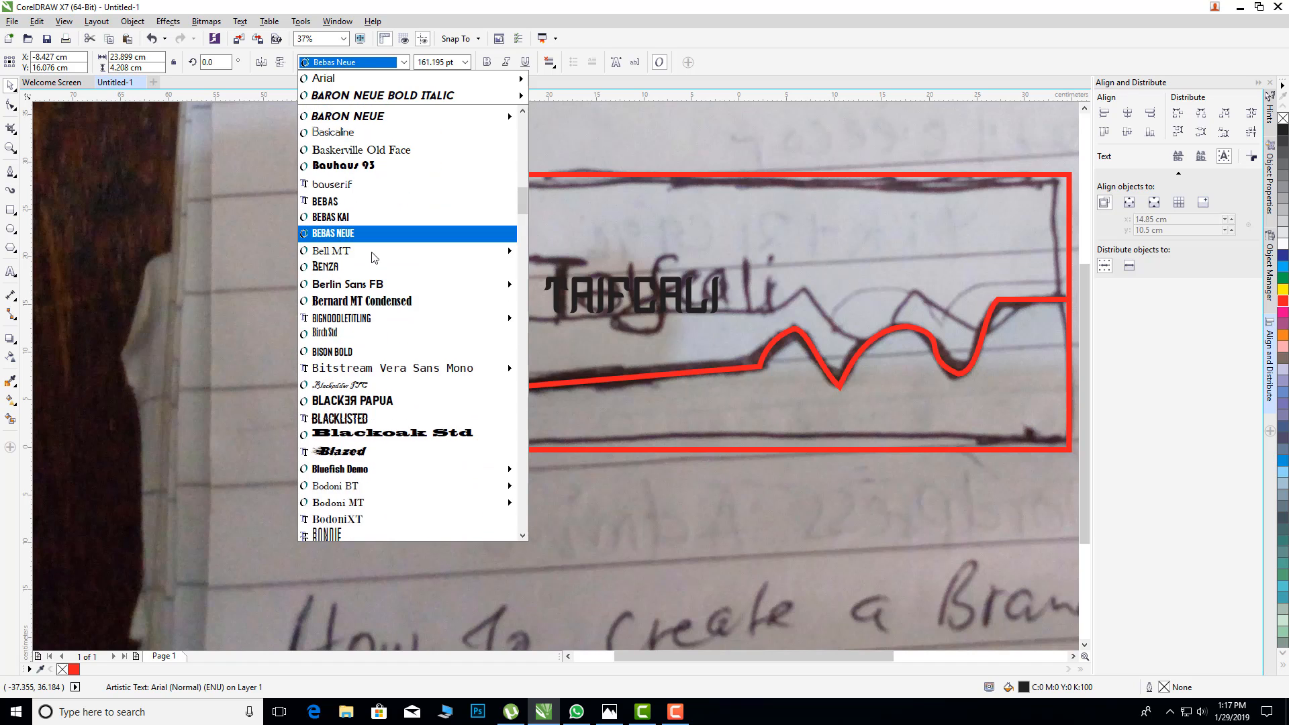
scroll(374, 287, "down", 4)
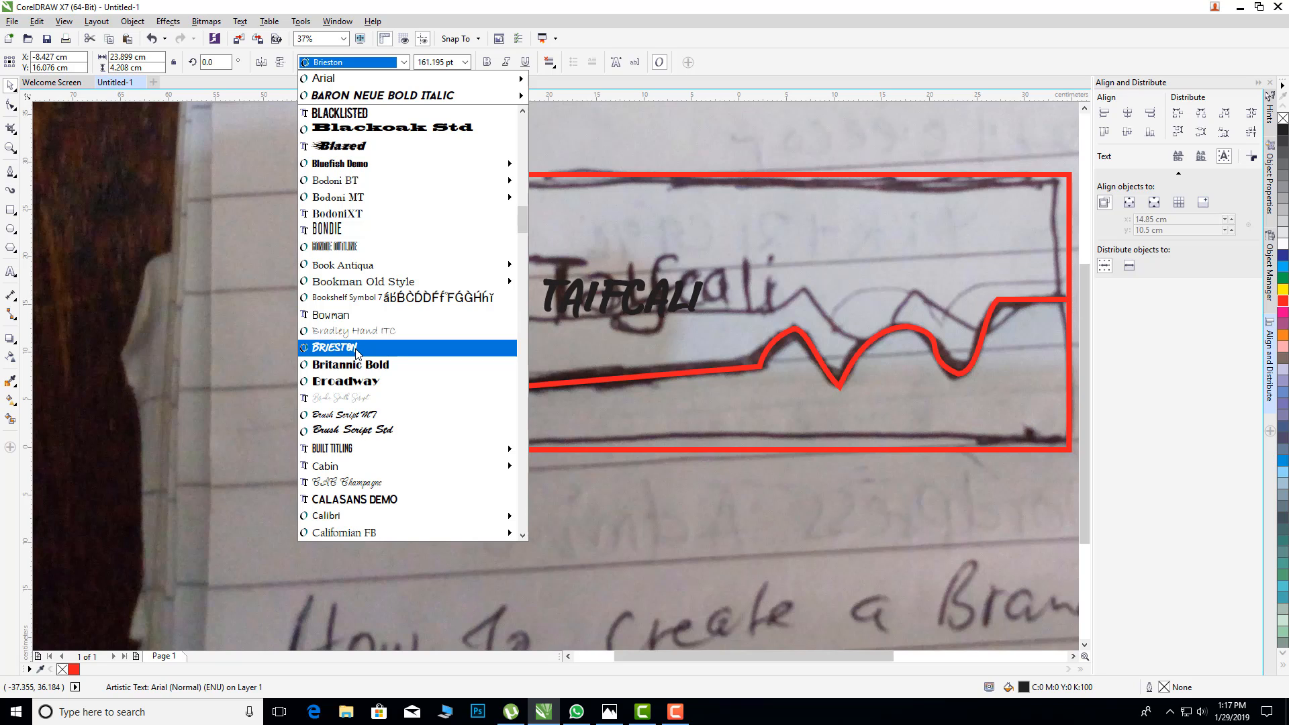
left_click(356, 348)
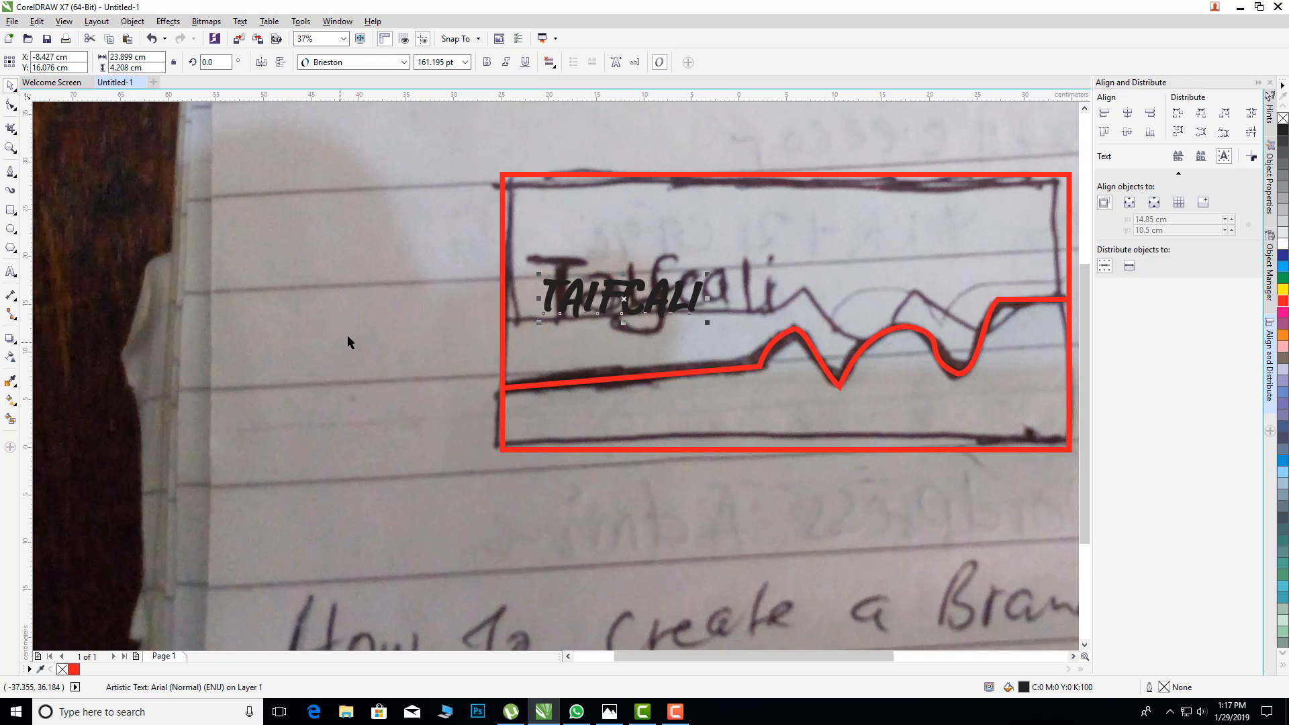
Step: Enlarge the TAIFCALI text to about 209 pt and move it down to sit just above the red line's first segment
left_click_drag(708, 323, 755, 351)
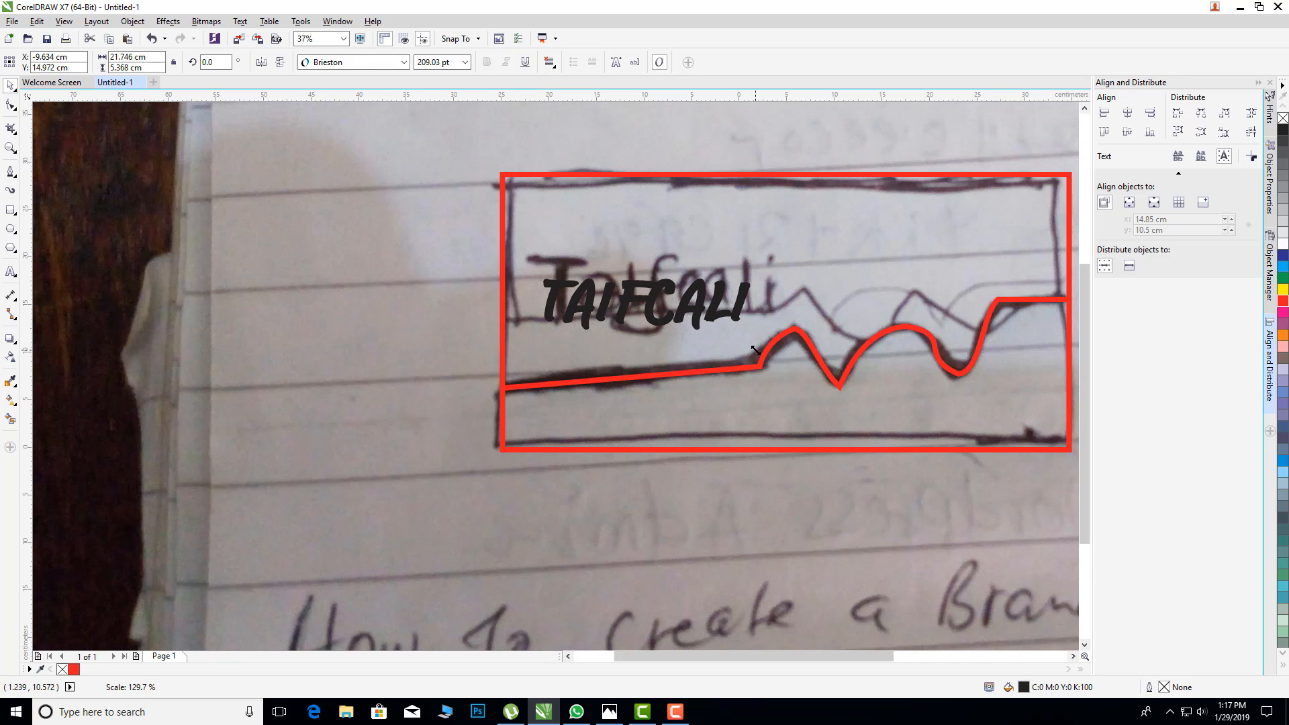
left_click_drag(646, 306, 638, 326)
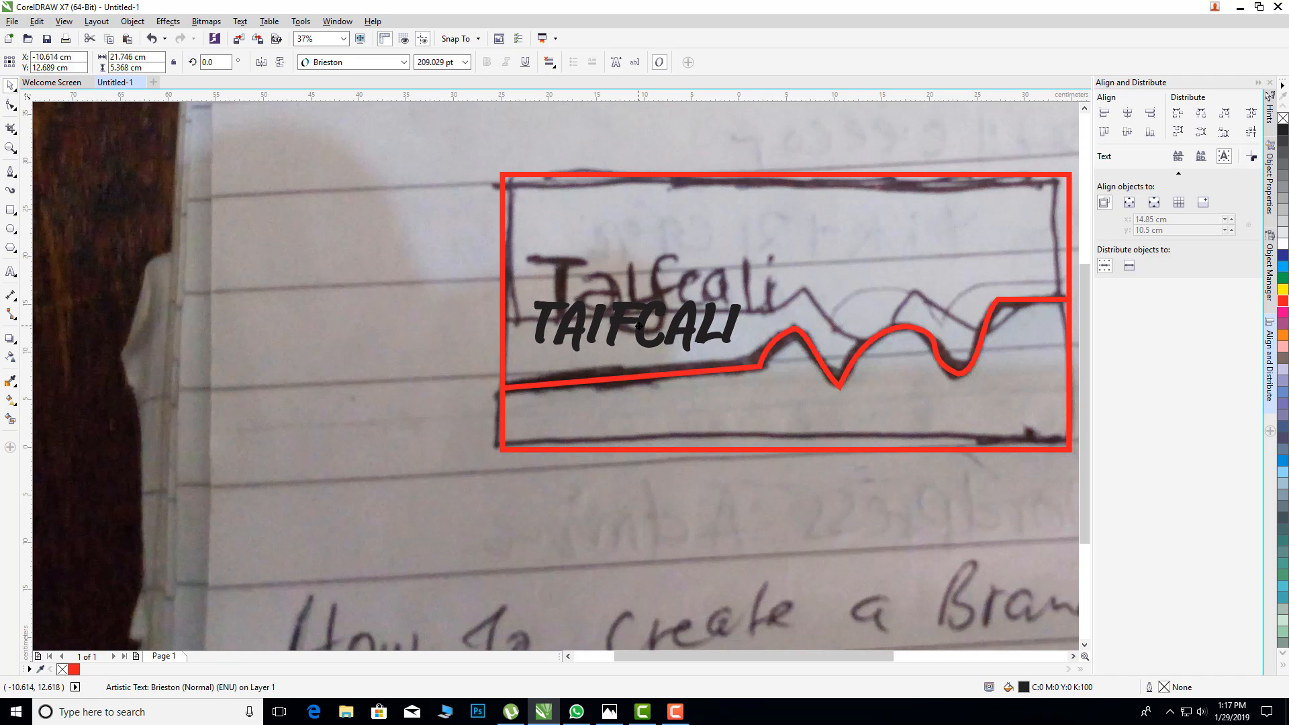
Step: Raise the starting node of the red line on the rectangle's edge so its first segment runs horizontally
left_click(581, 380)
key("F10")
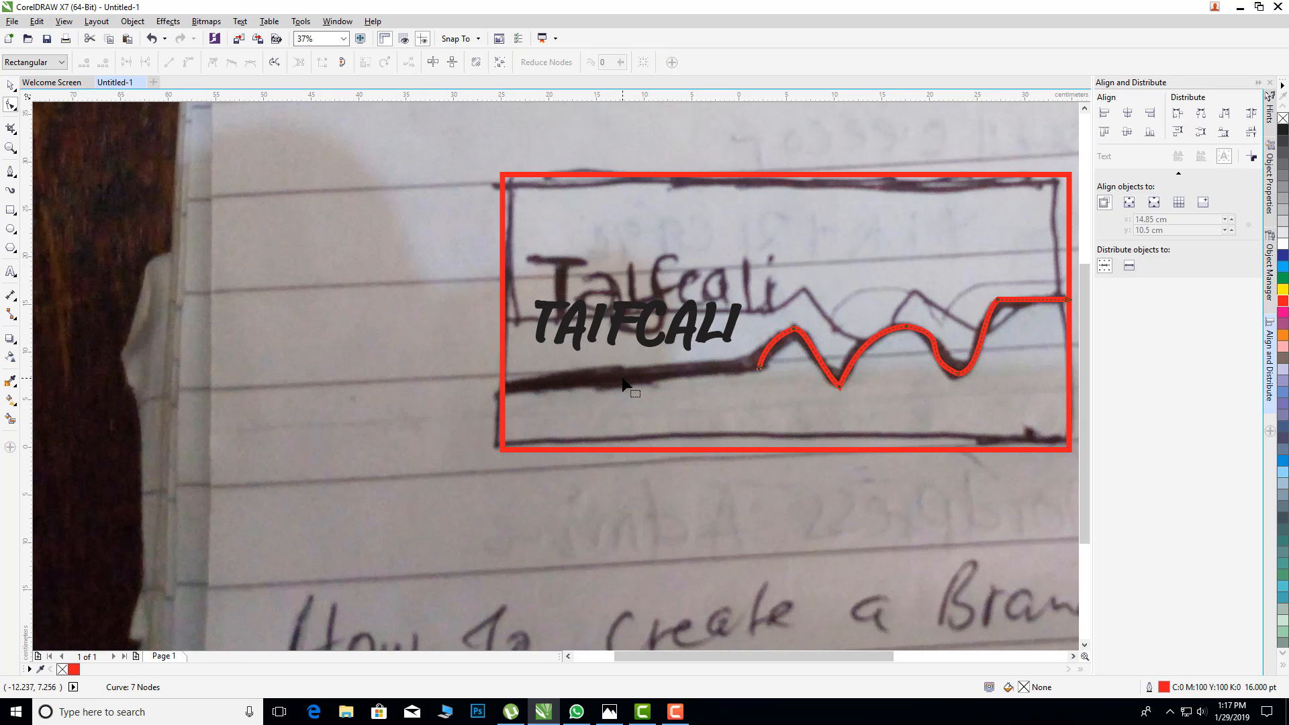
key("ctrl+z")
left_click_drag(499, 386, 497, 366)
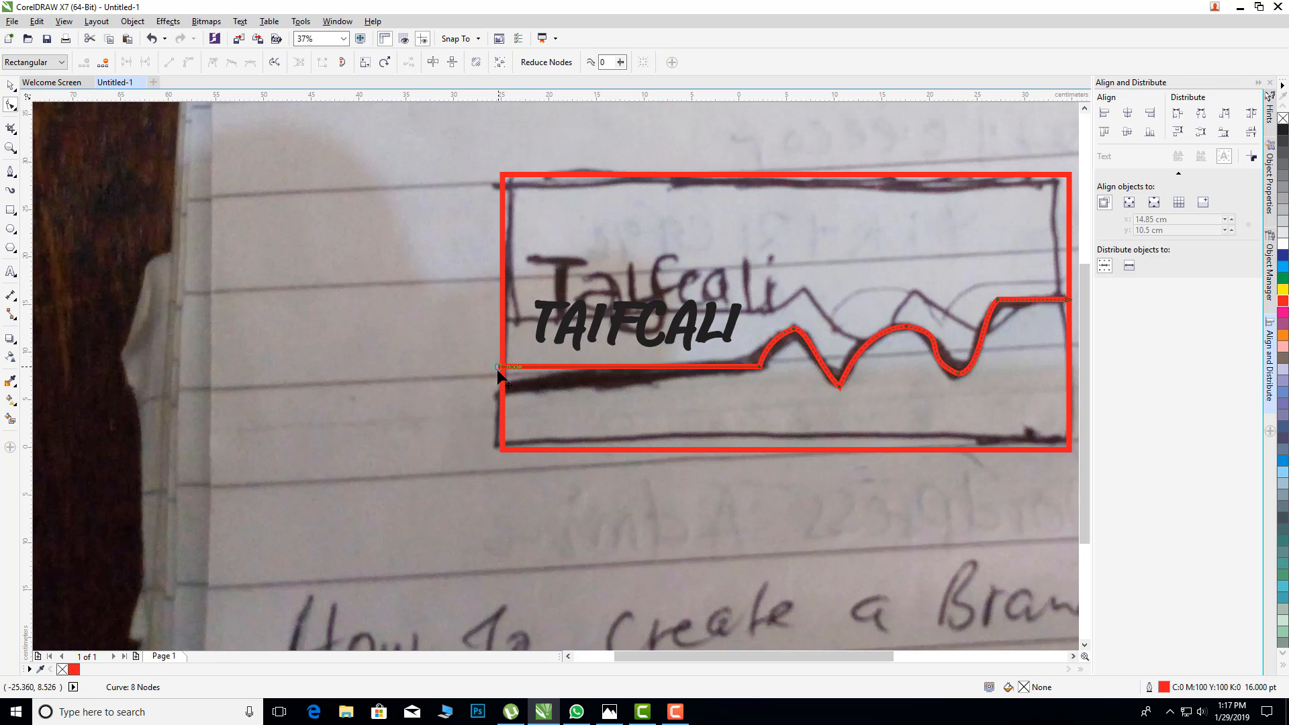
Step: Add a "+" as Arial artistic text of about 199 pt above the raised end of the red line, inside the rectangle
scroll(664, 422, "down", 3)
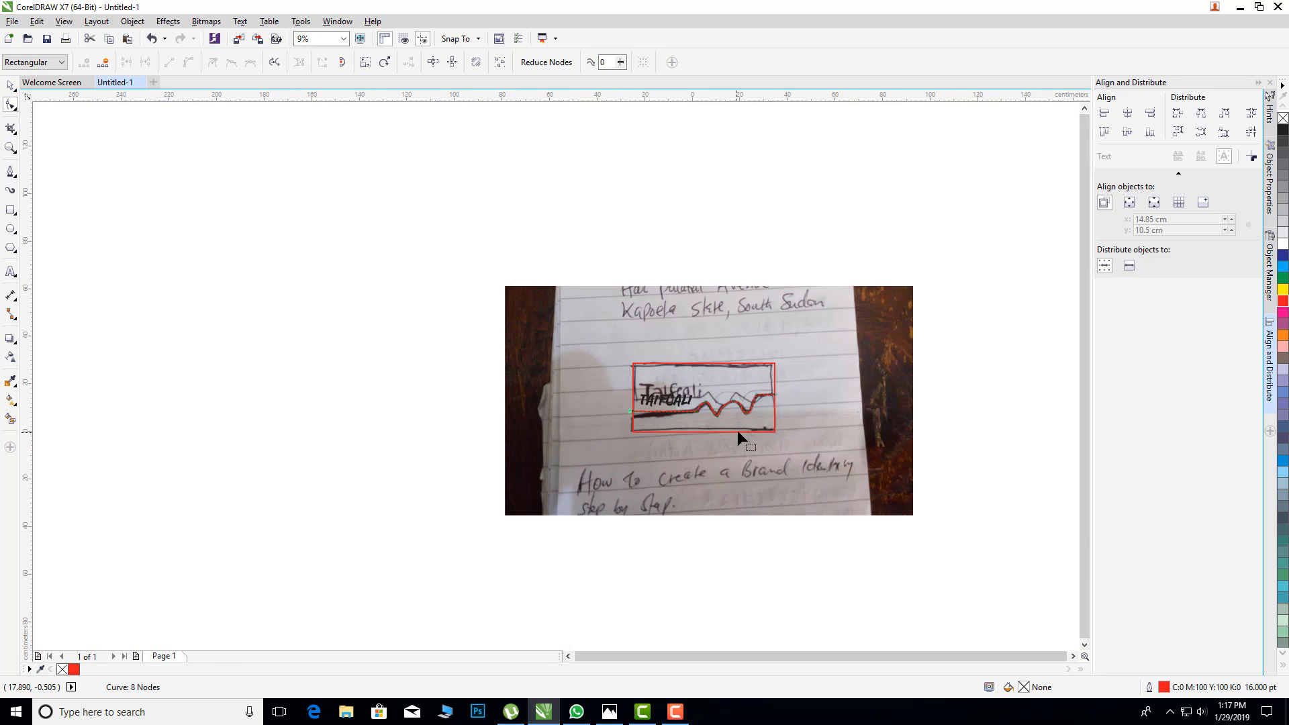
scroll(738, 429, "up", 3)
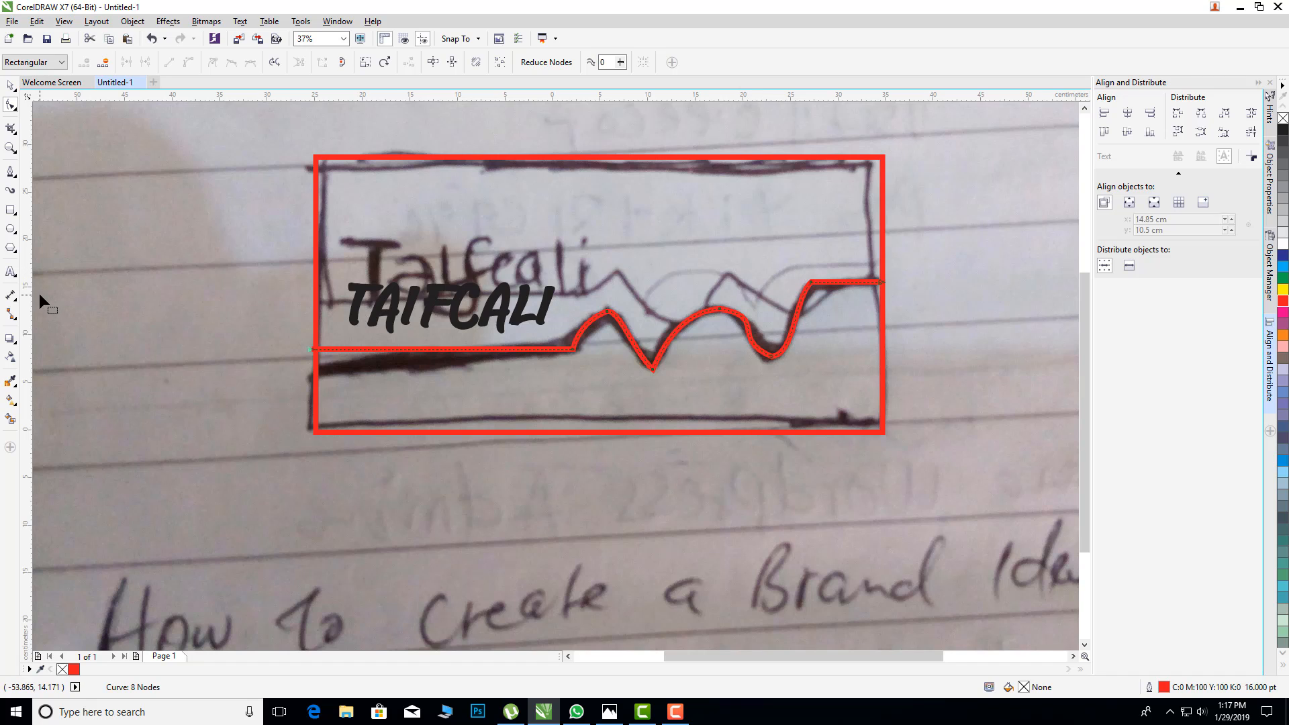
left_click(12, 272)
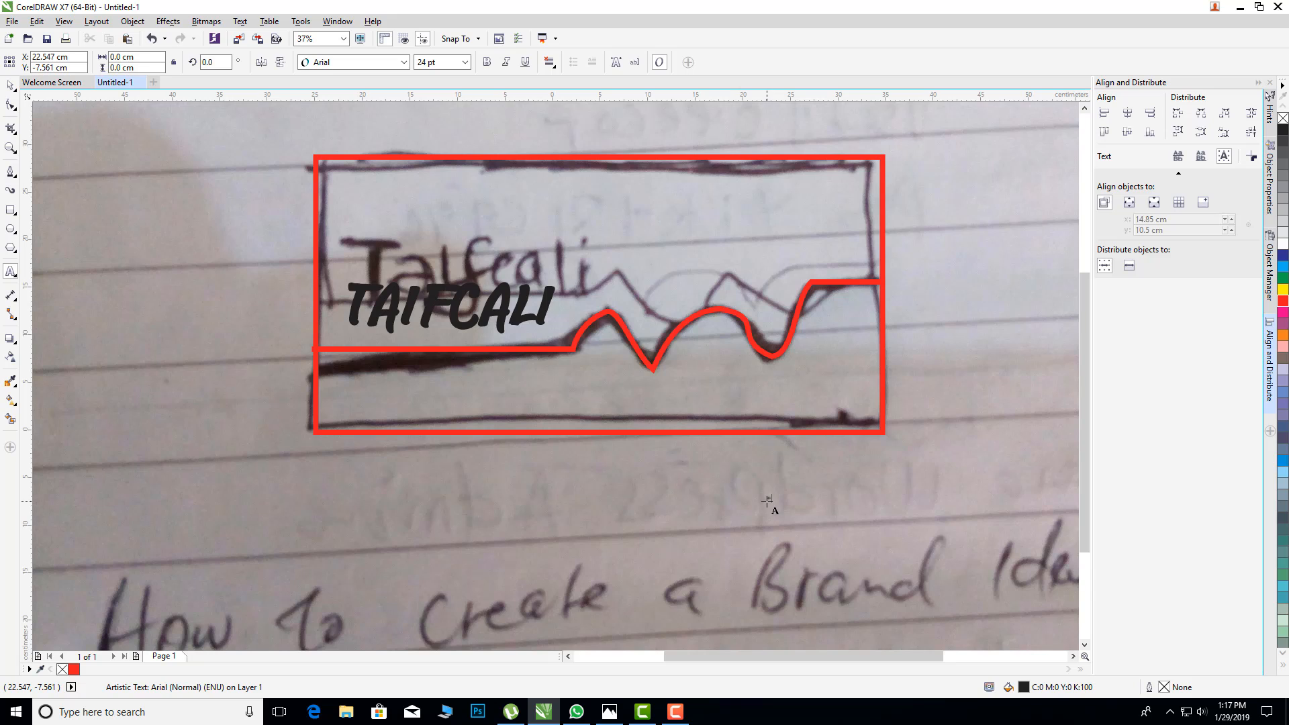
mouse_move(768, 500)
left_mouse_down()
mouse_move(782, 513)
mouse_move(773, 302)
mouse_move(805, 262)
mouse_move(842, 250)
left_mouse_up()
left_click(11, 85)
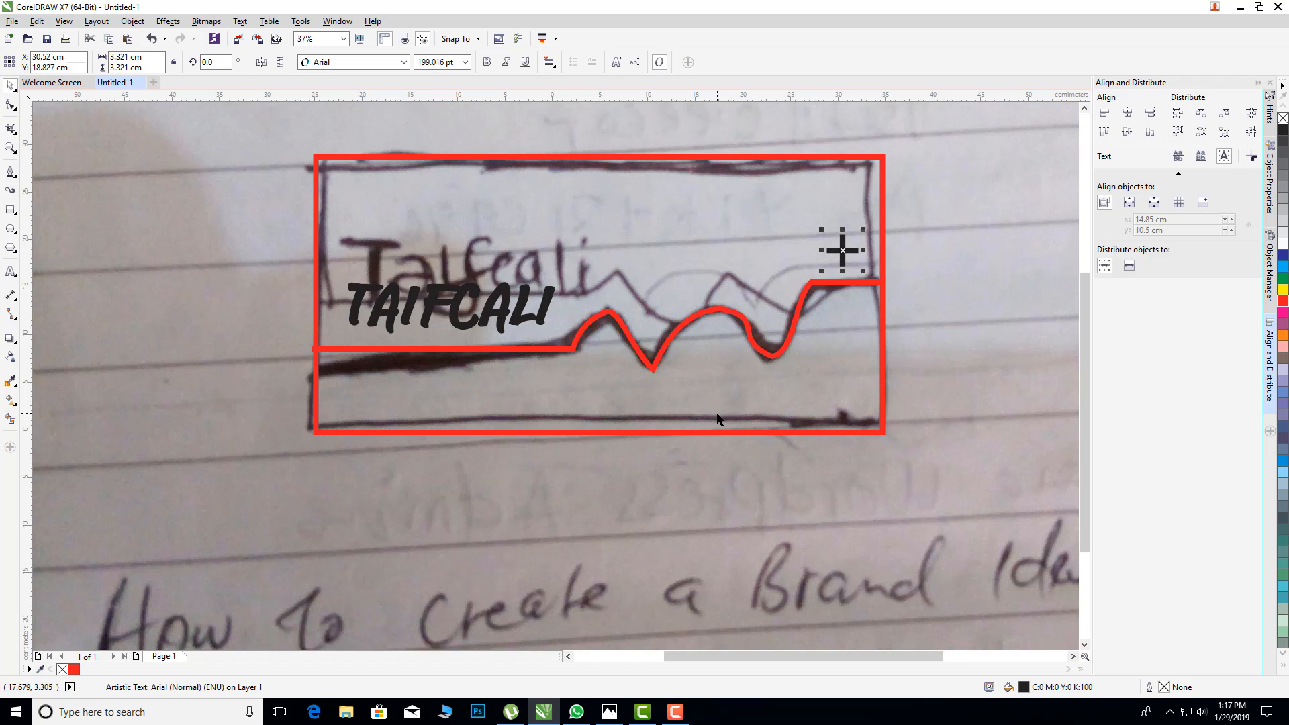
Step: Round the sharp first valley of the red line by adjusting both curve handles at its lowest node
scroll(688, 409, "up", 2)
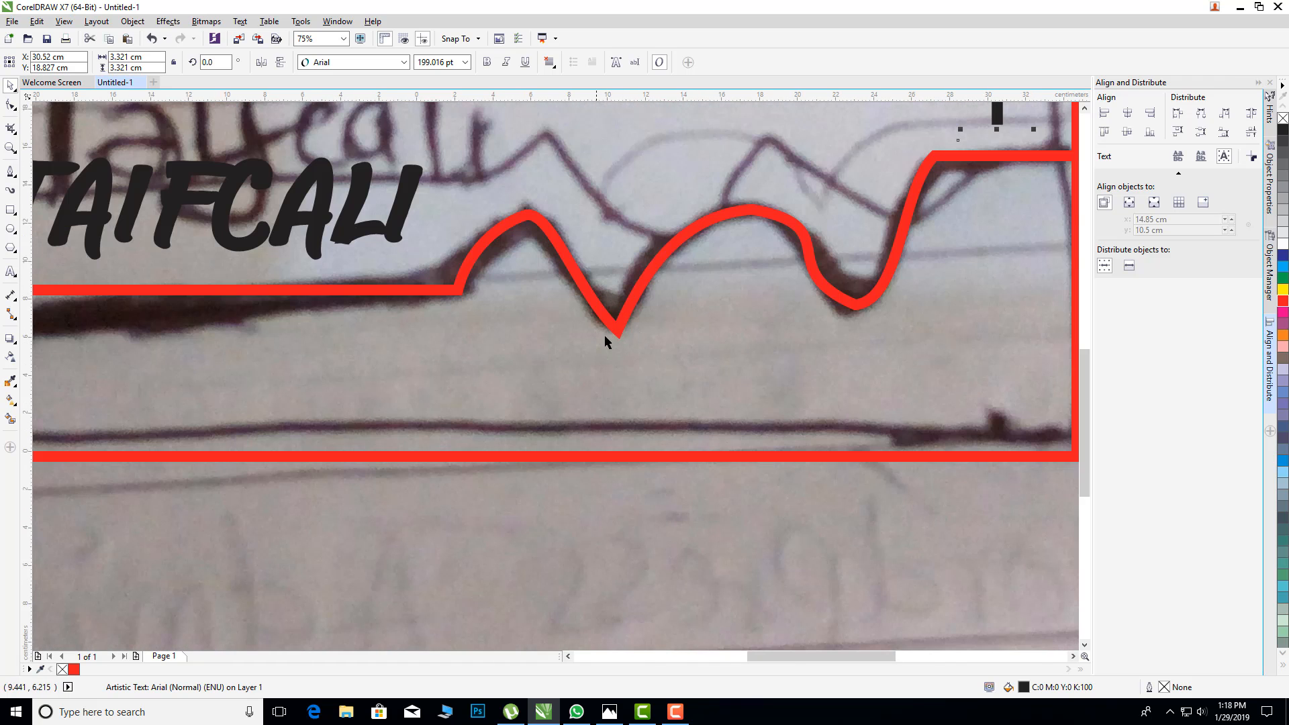
scroll(618, 339, "up", 2)
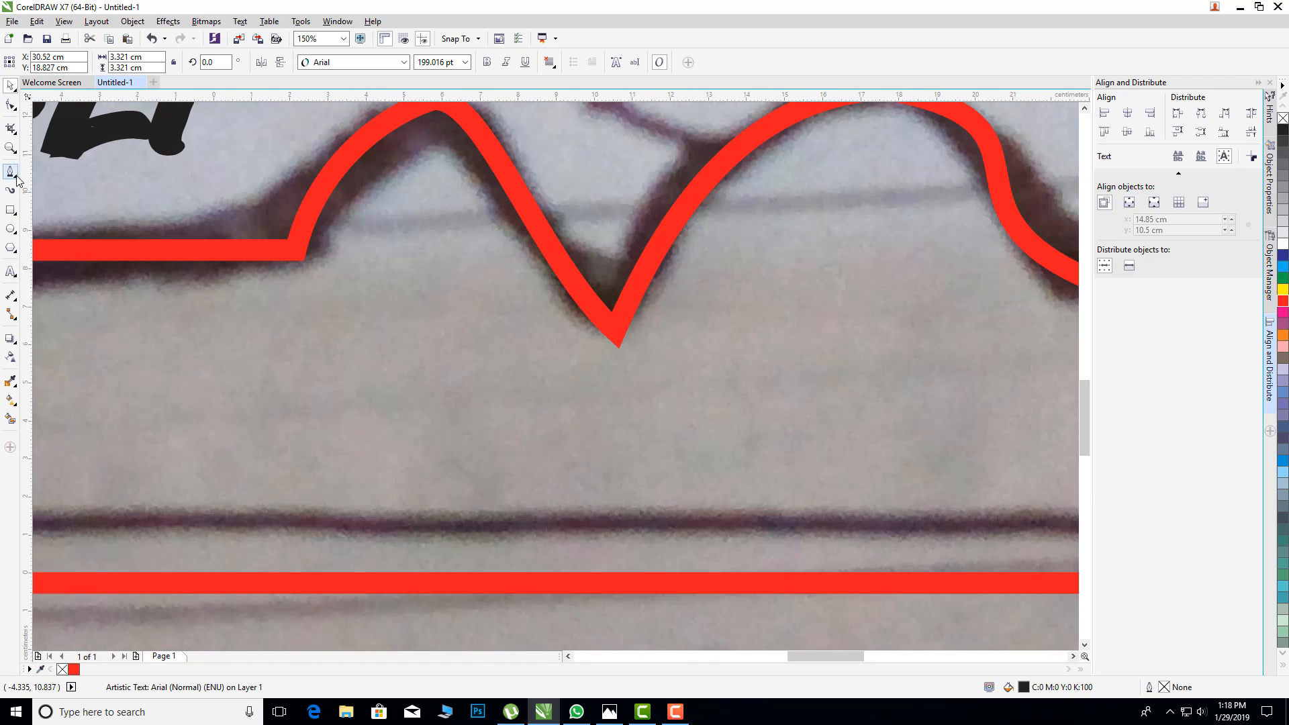
left_click(10, 106)
left_click(618, 337)
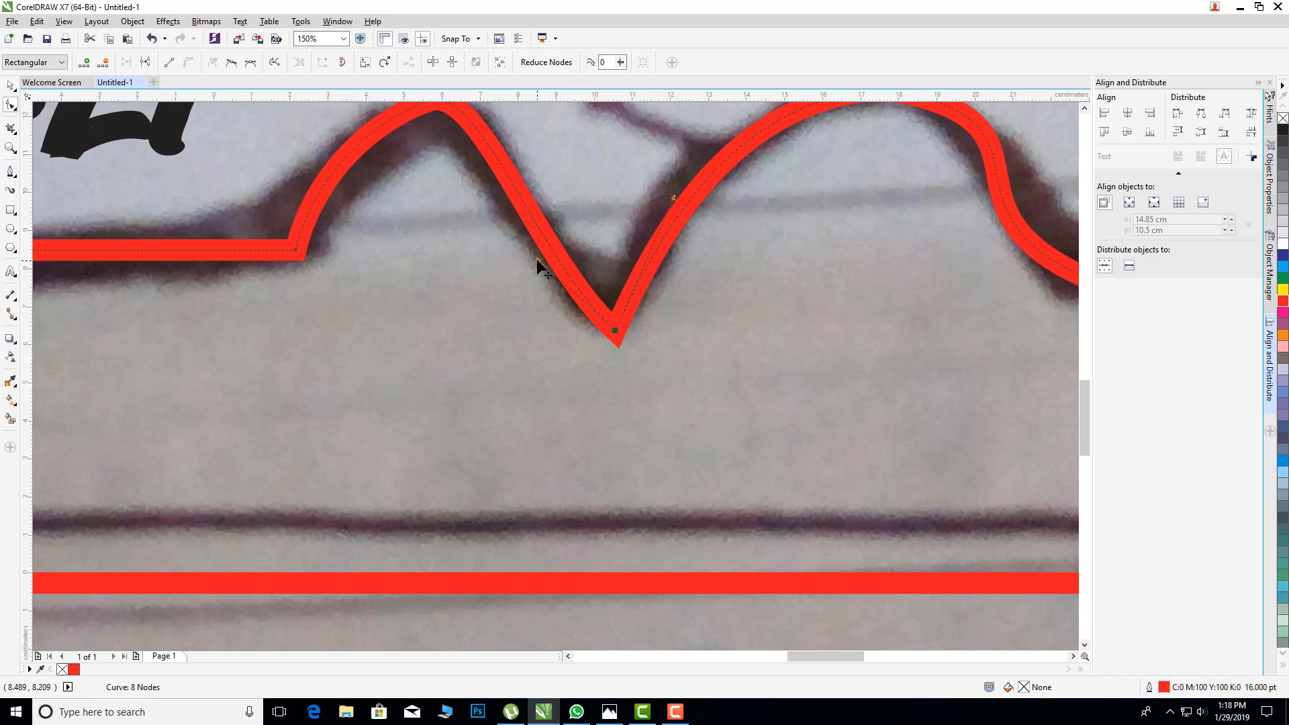
left_click_drag(537, 259, 557, 343)
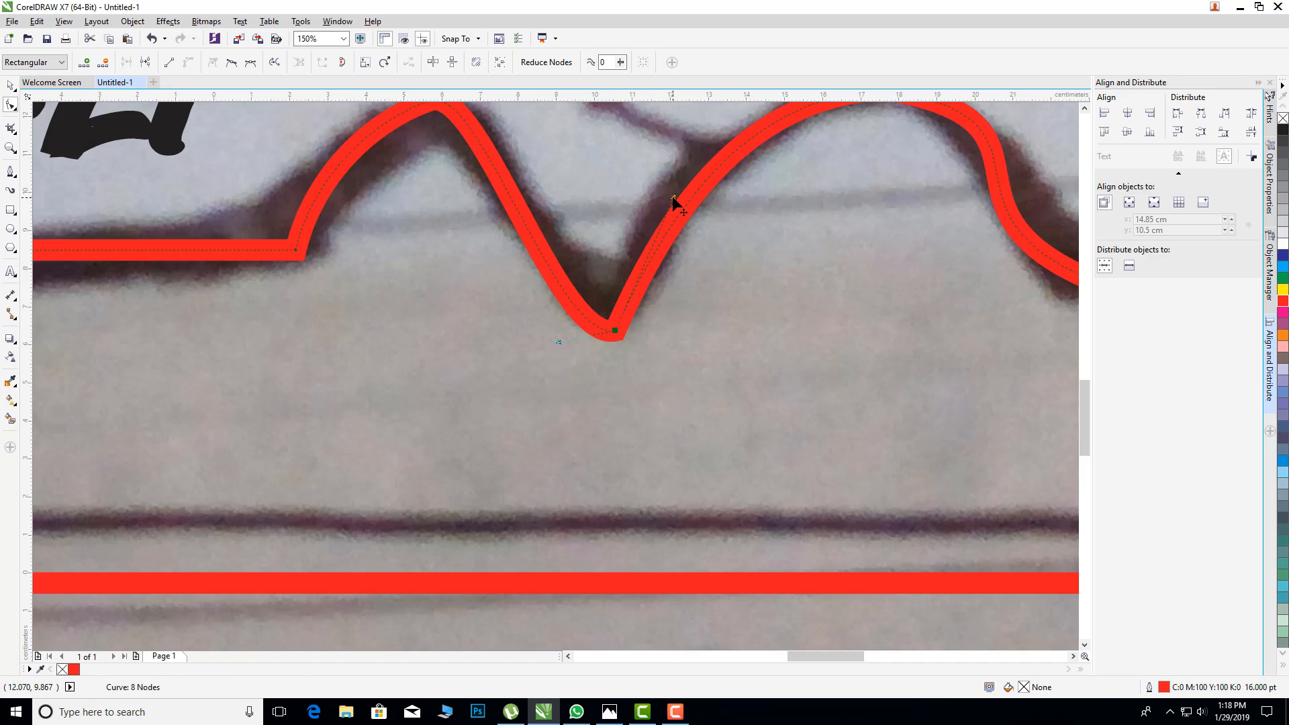
left_click_drag(672, 196, 639, 325)
Step: Unlock the sketch photo behind the traced logo and delete it
scroll(735, 287, "down", 5)
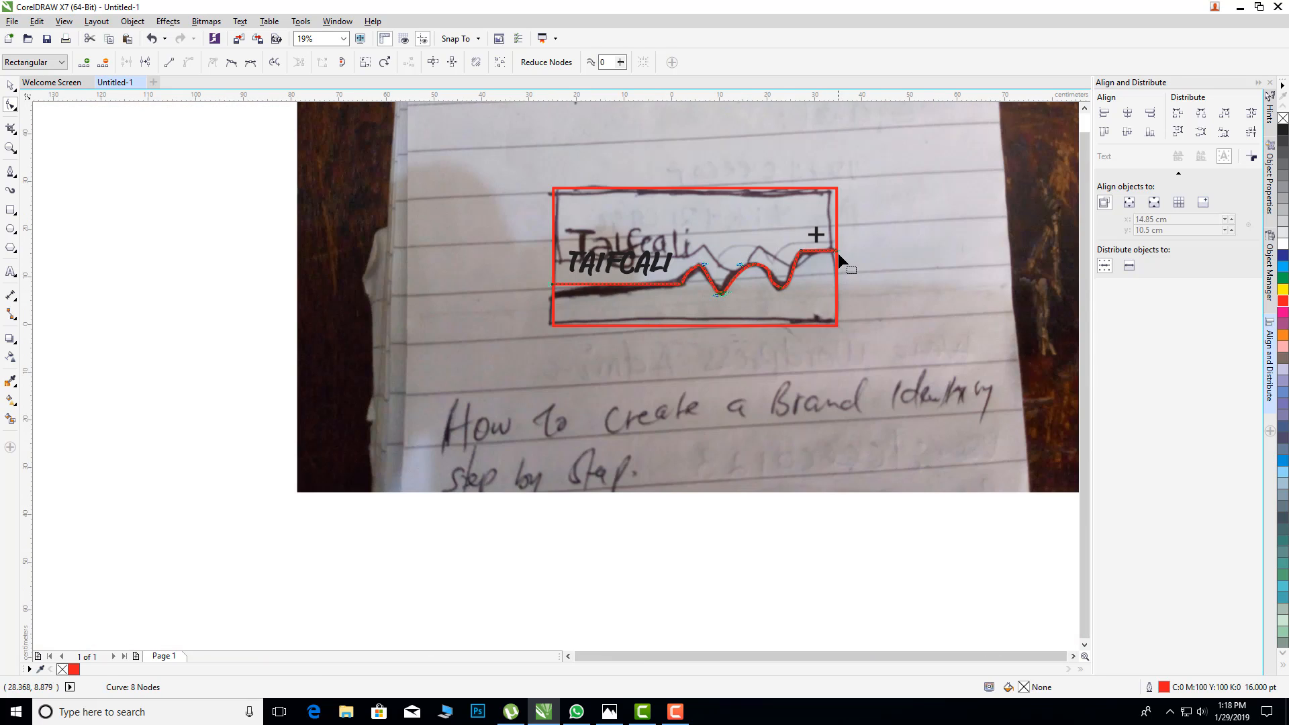
scroll(845, 247, "up", 2)
scroll(844, 247, "down", 4)
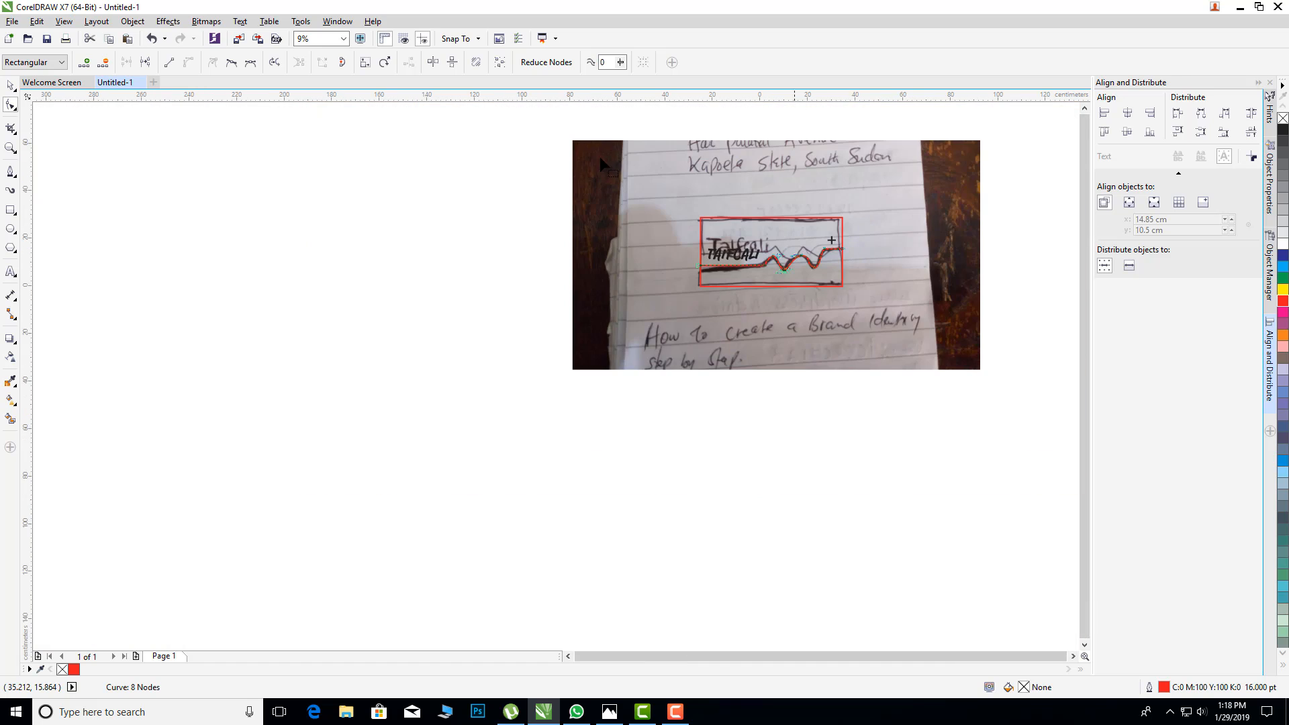
left_click(11, 85)
right_click(617, 318)
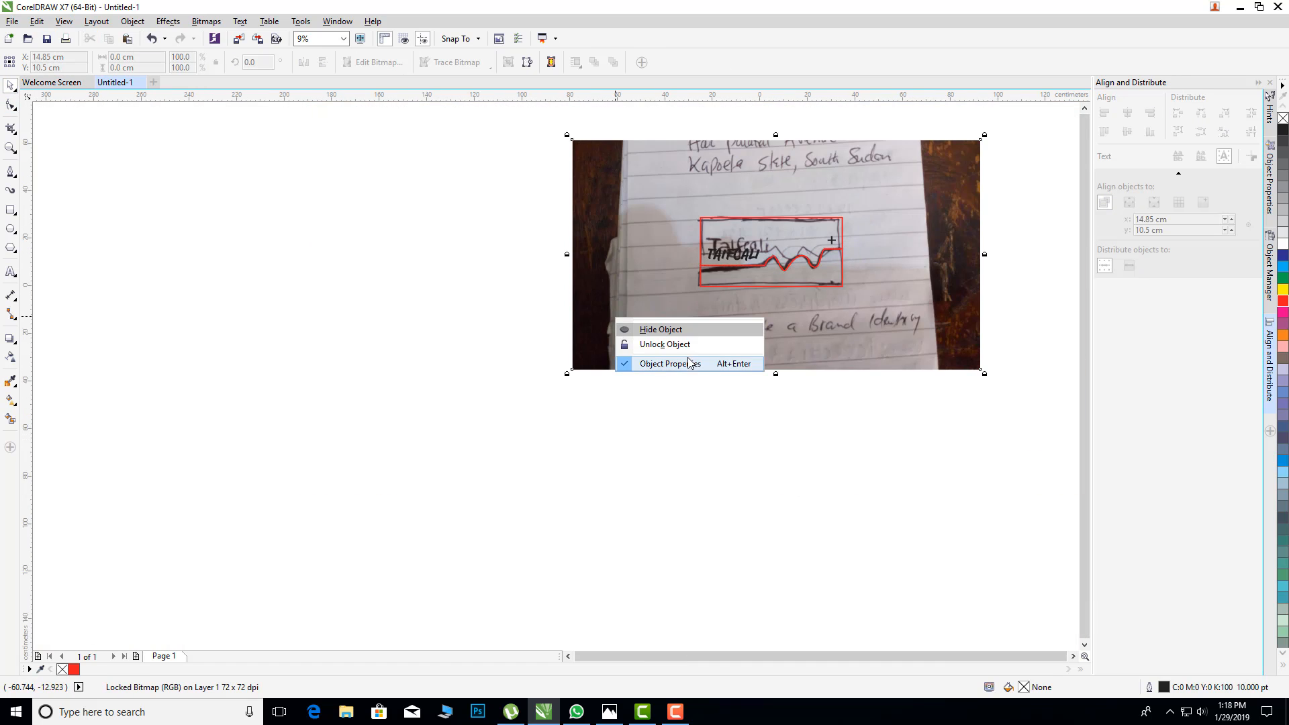
left_click(671, 344)
key("Delete")
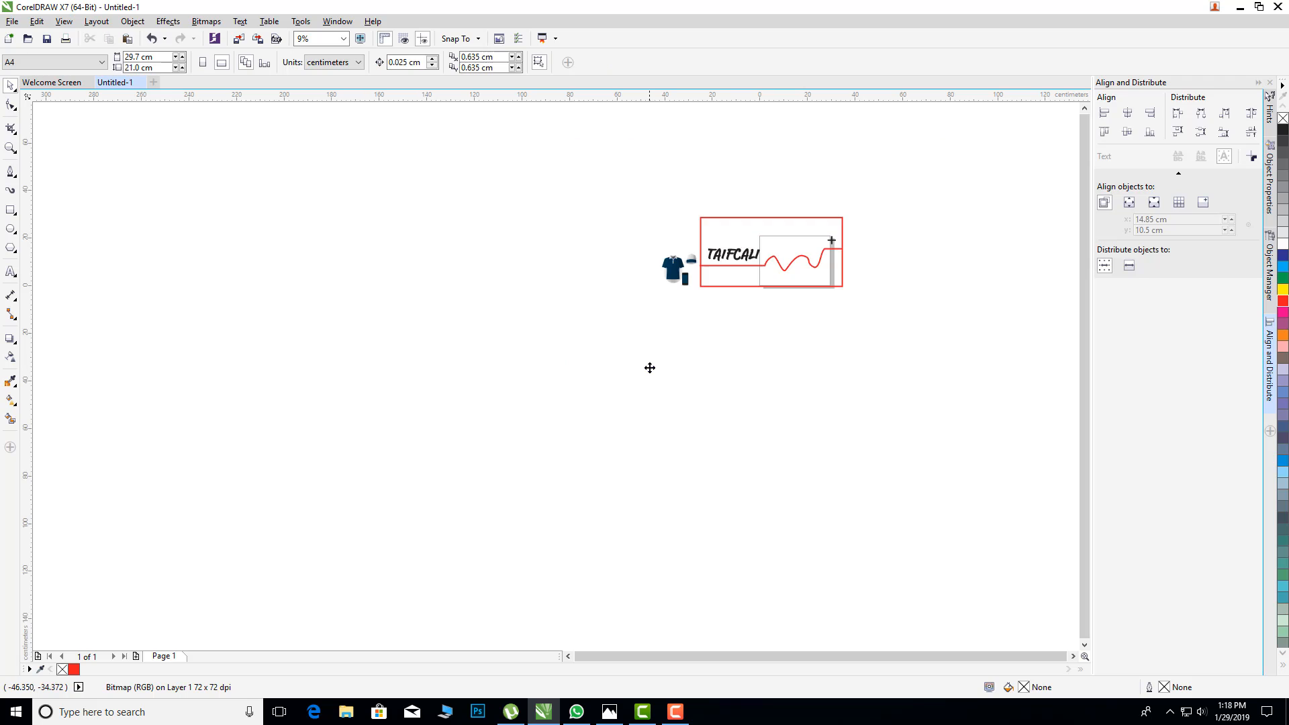
Step: Scale the rectangle, wavy line, name and plus sign down together so the logo fits inside the page
scroll(894, 220, "up", 1)
scroll(827, 209, "up", 1)
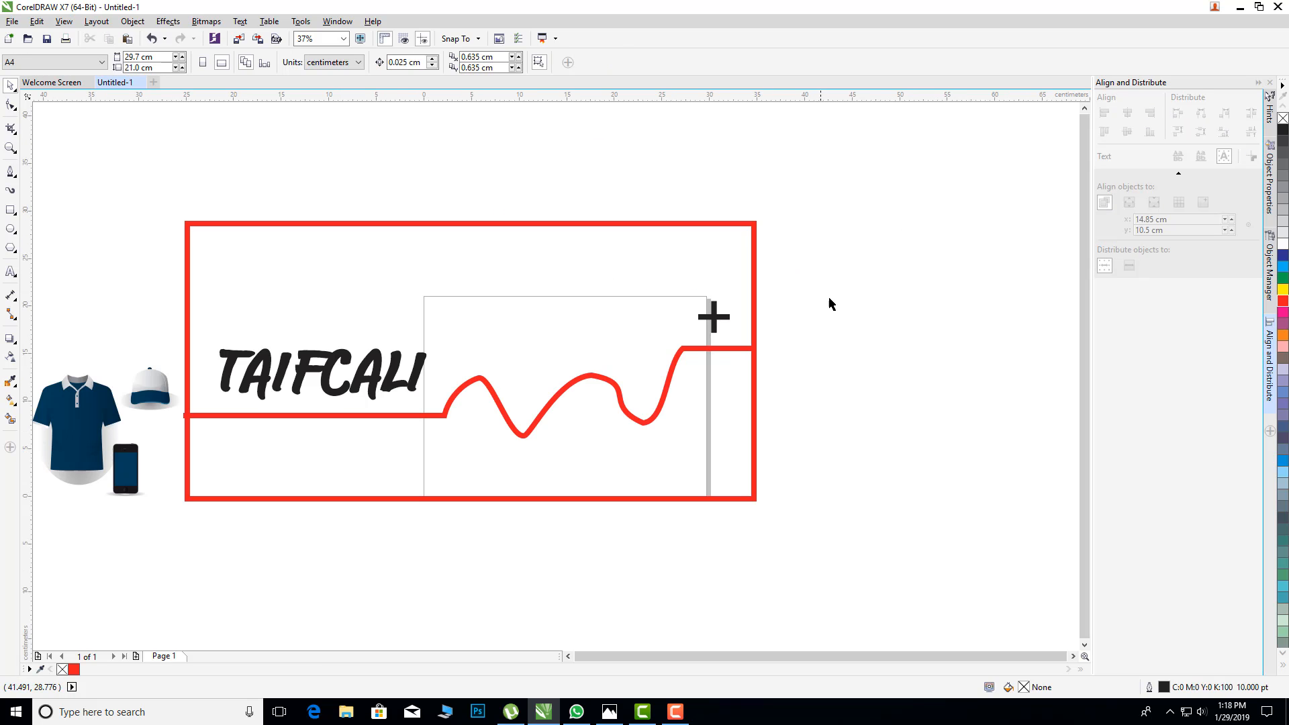
scroll(886, 292, "down", 1)
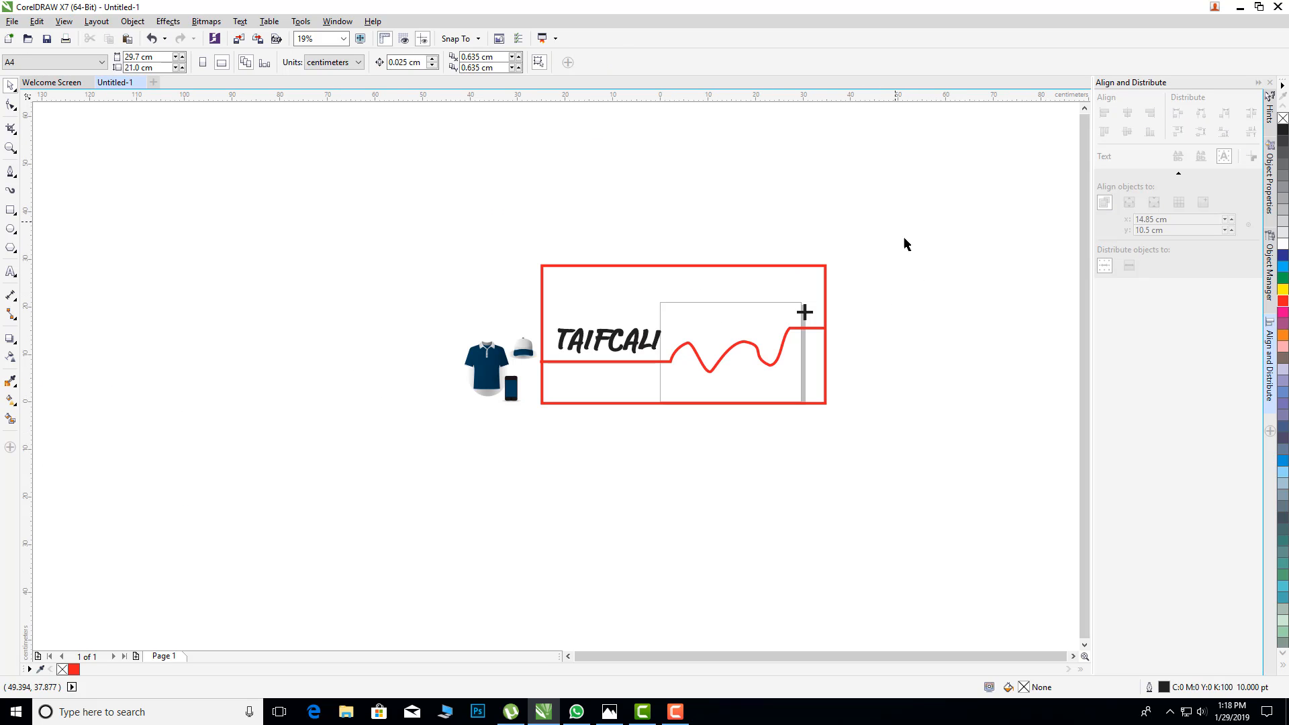
left_click_drag(896, 222, 535, 456)
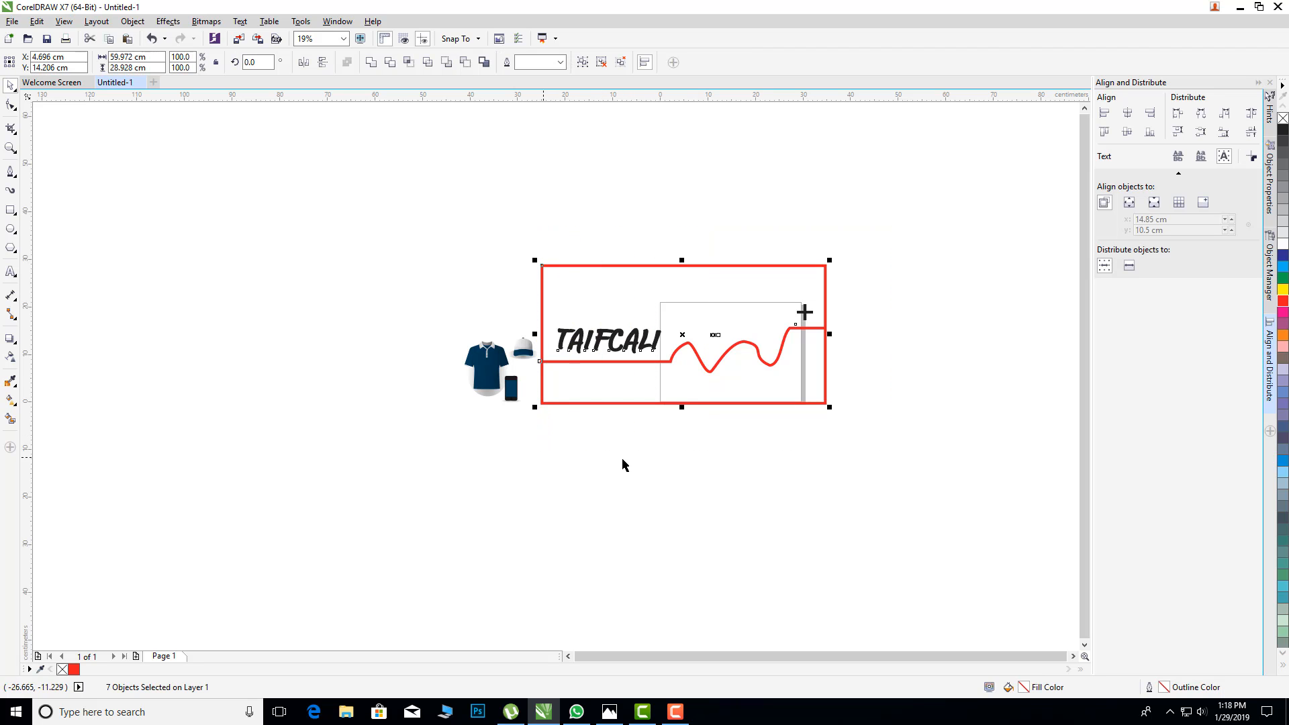
left_click_drag(831, 409, 772, 366)
scroll(868, 337, "up", 2)
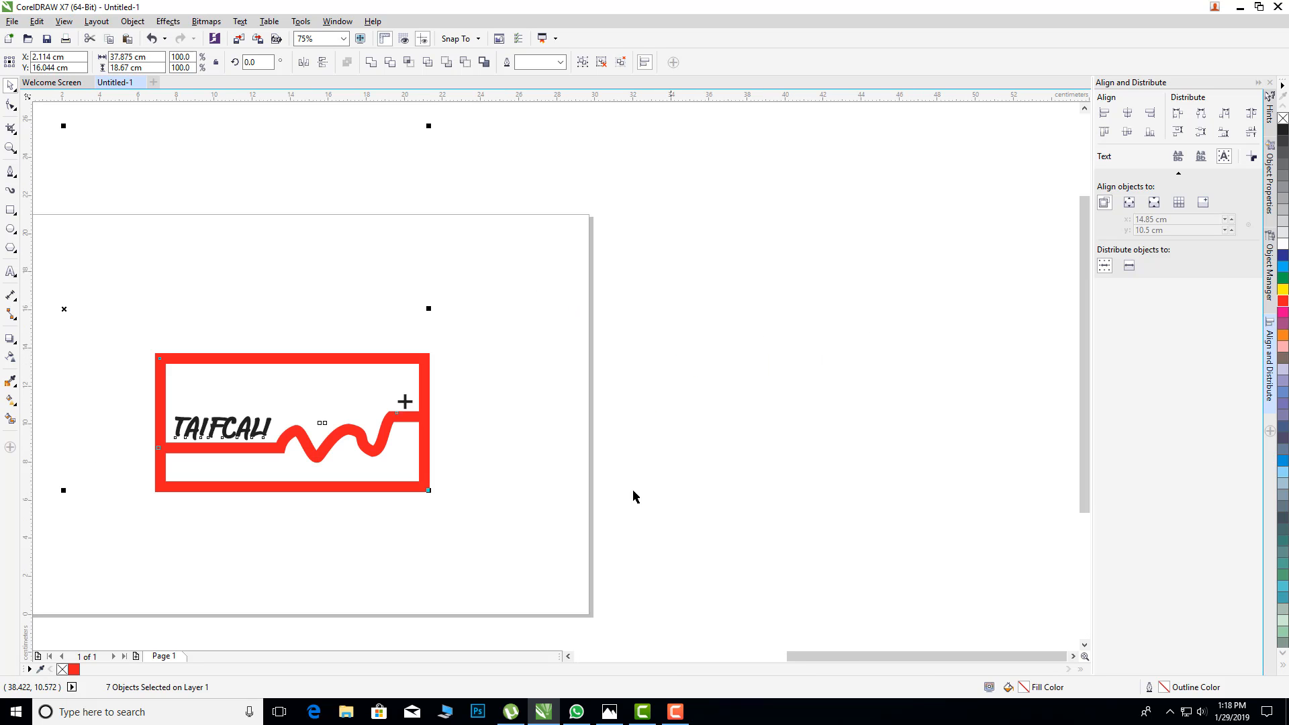
left_click_drag(863, 655, 827, 655)
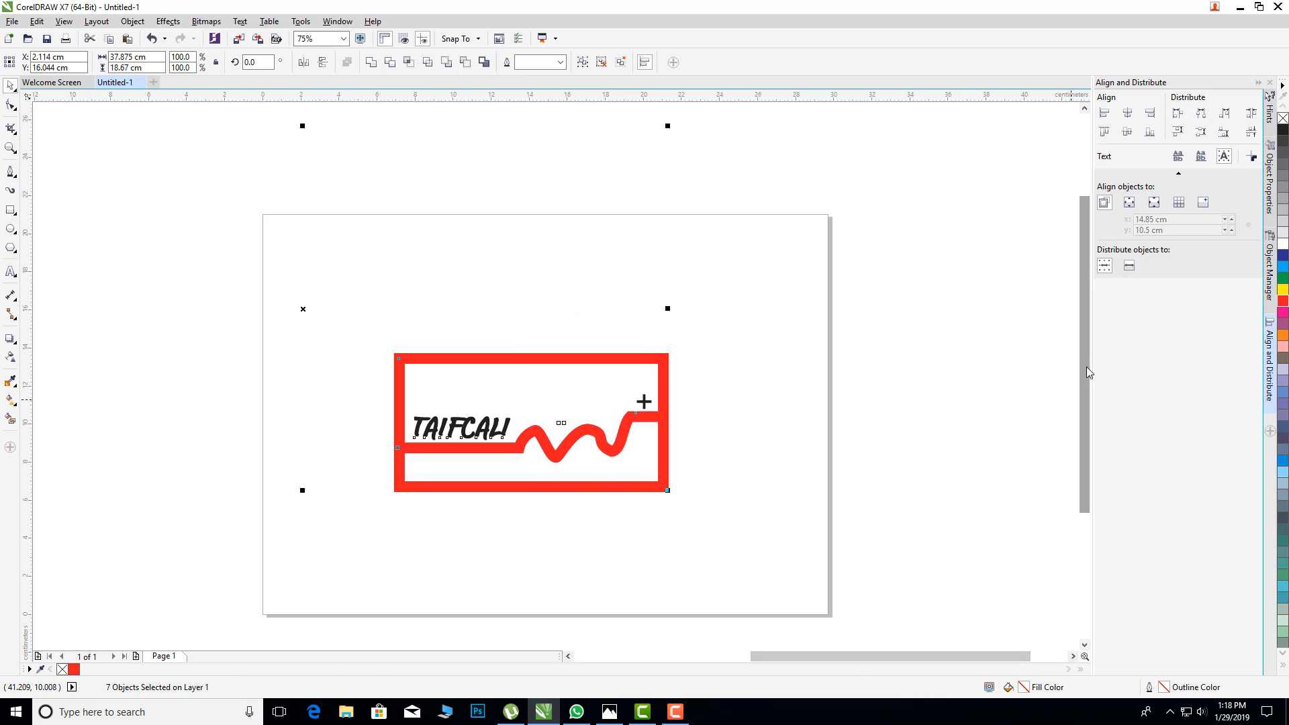
left_click_drag(1086, 366, 1087, 440)
left_click(885, 448)
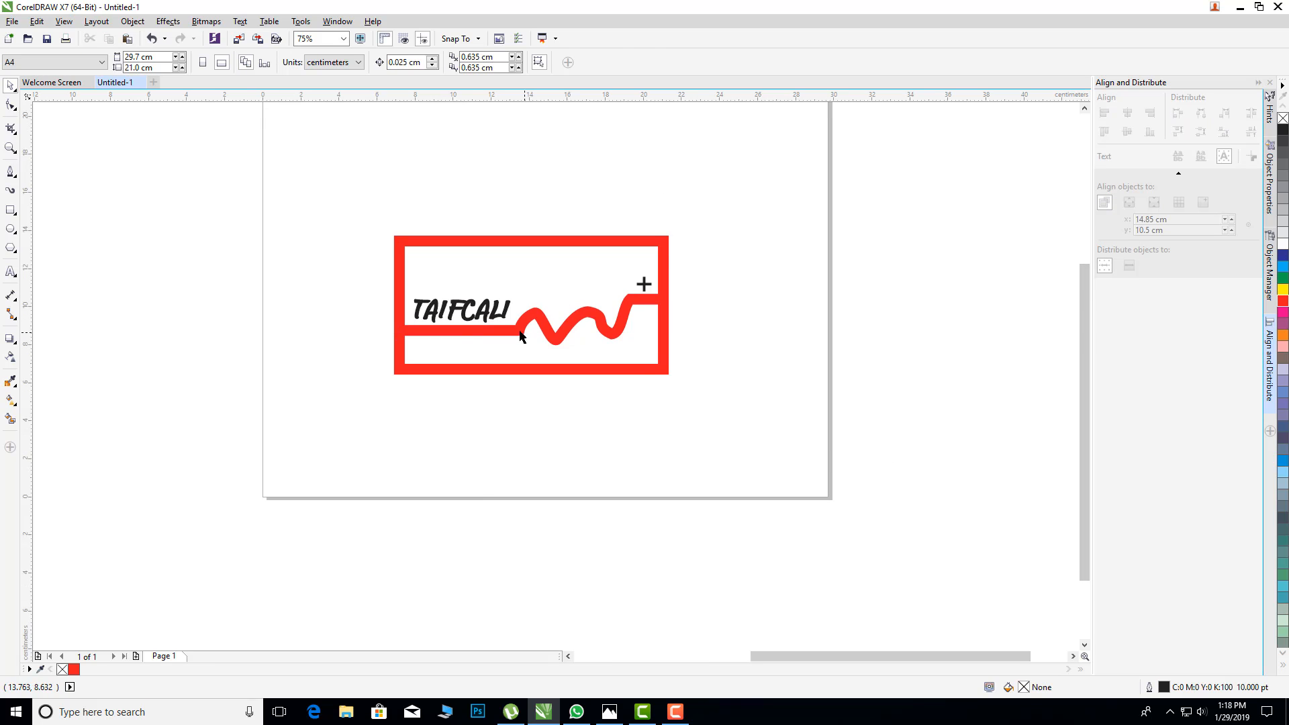
Step: Nudge the TAIFCALI name upward to open a gap between it and the straight part of the red line
left_click(457, 316)
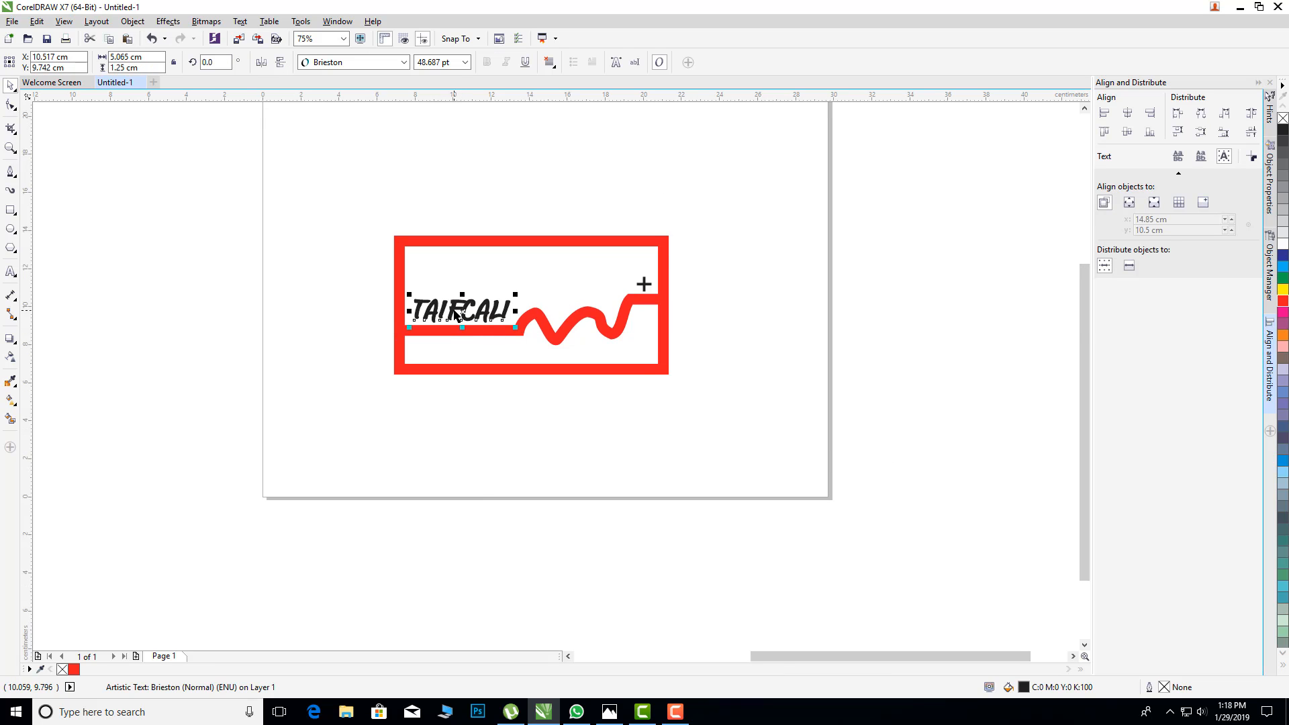
key("Up")
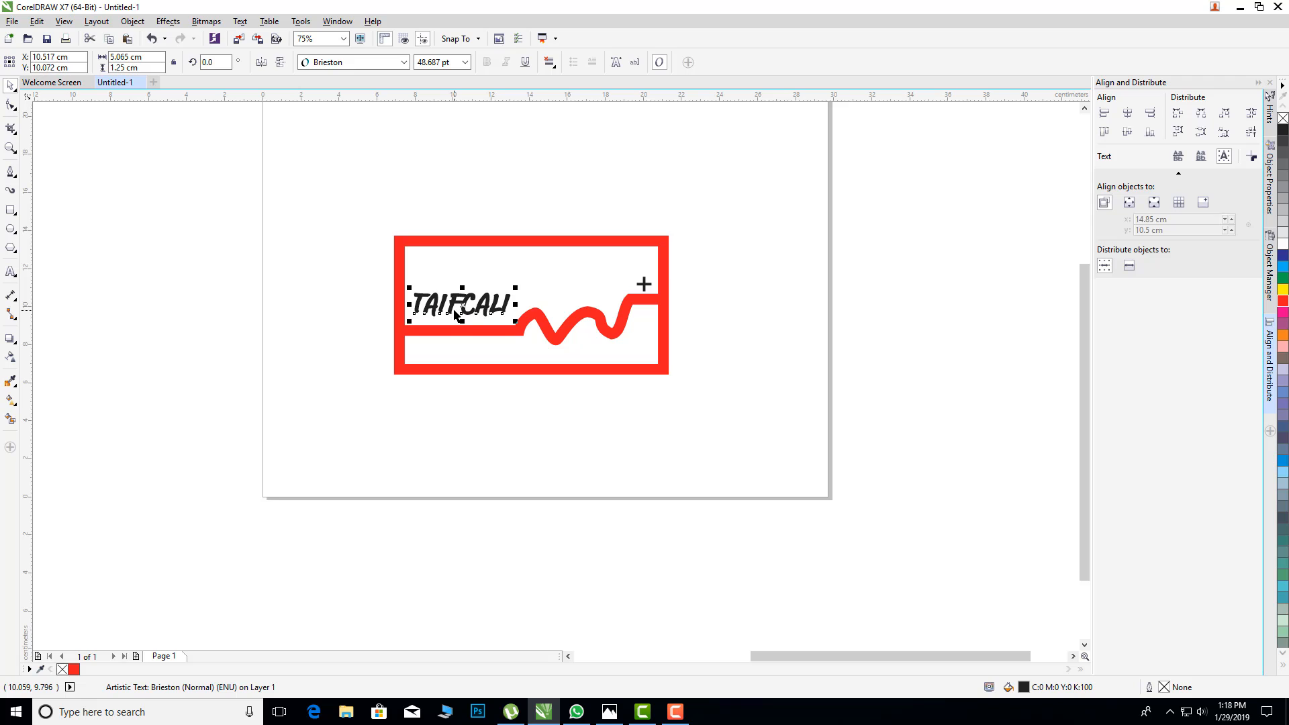
key("Up")
key("Up")
key("Up")
Step: Round all four corners of the red rectangle to a radius of about 0.338 cm
left_click(665, 246)
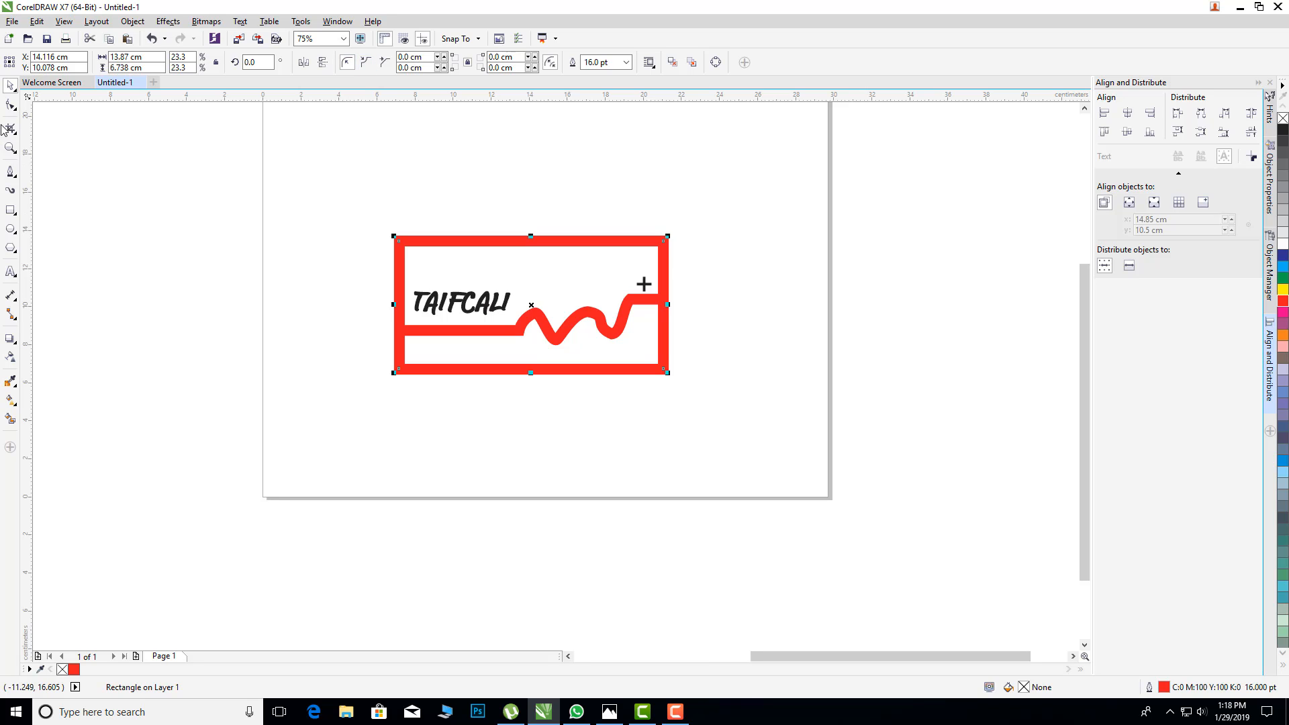
left_click(11, 106)
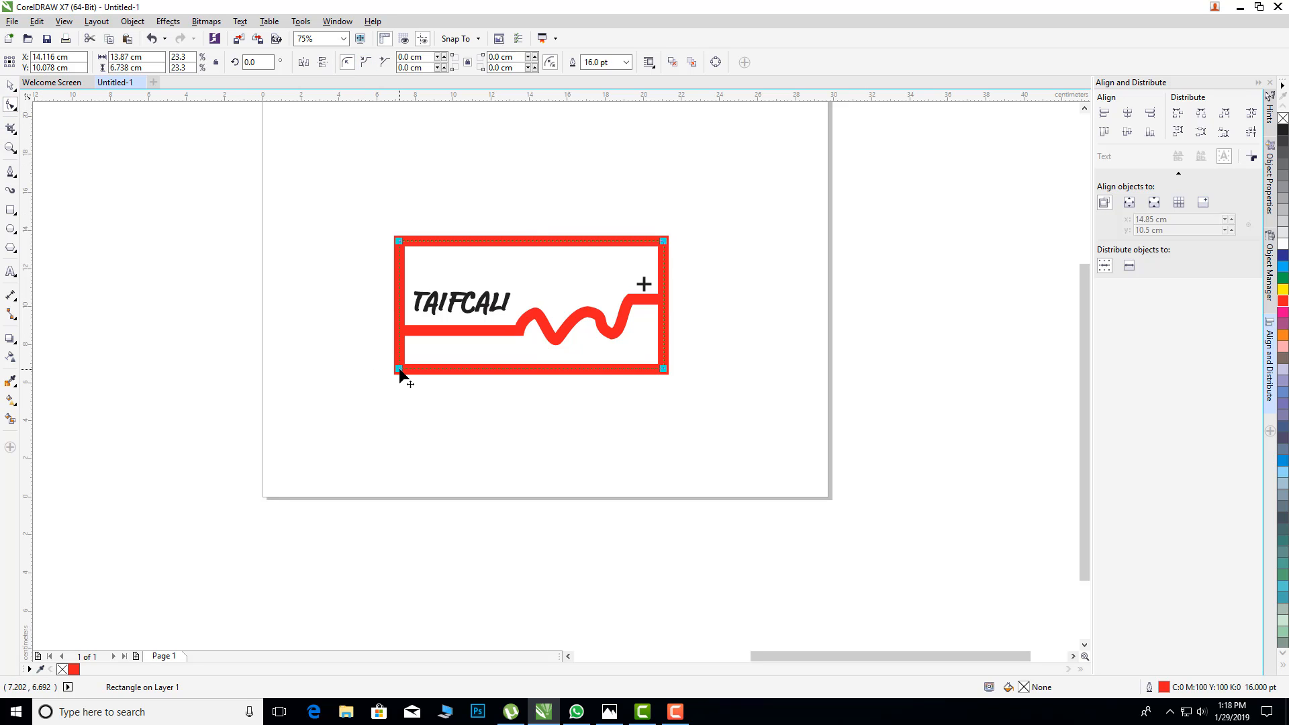
left_click_drag(400, 368, 405, 371)
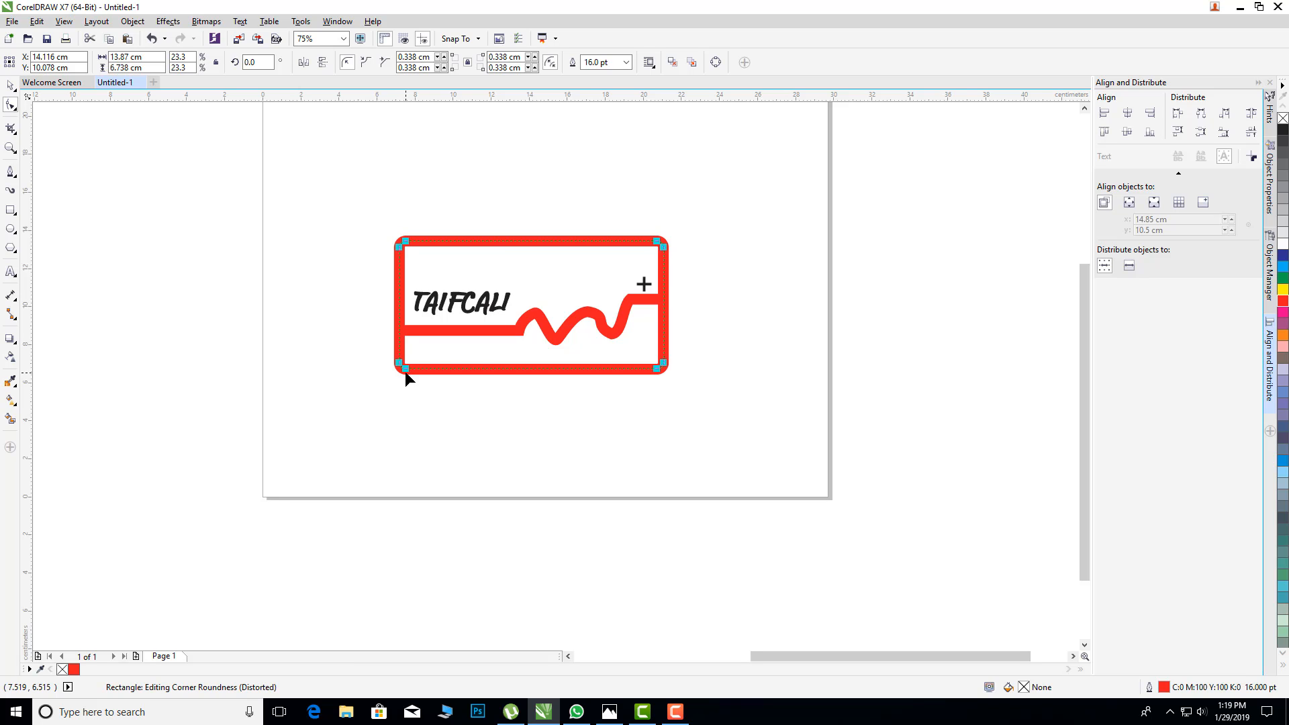
left_click(11, 85)
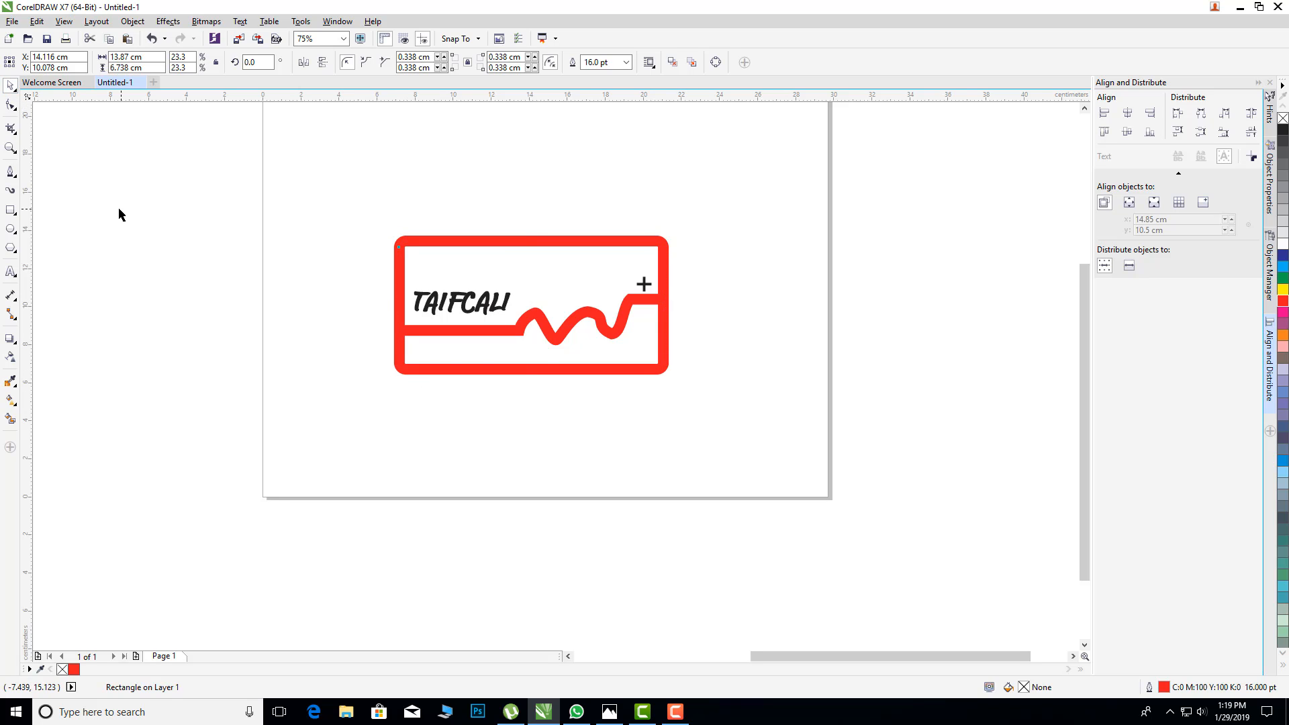
left_click(119, 213)
Step: Nudge the plus sign slightly upward, away from the raised end of the red line
left_click(645, 286)
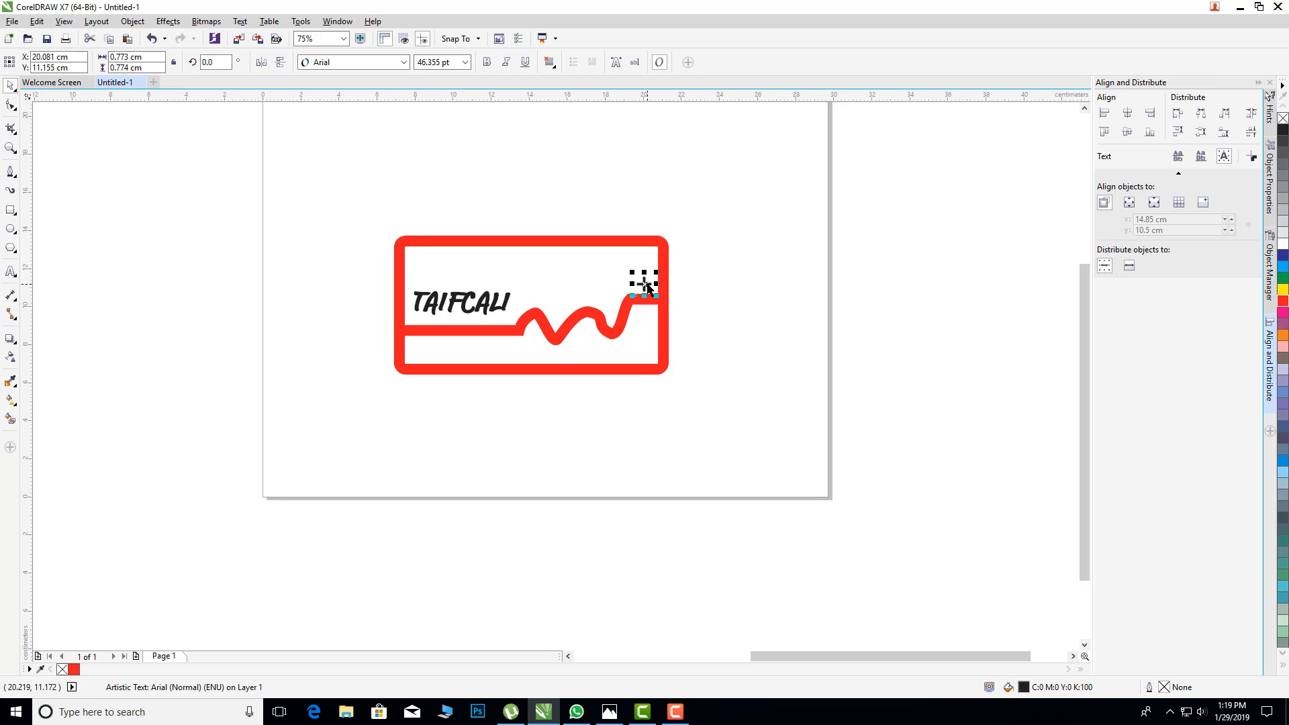
key("Up")
key("Up")
left_click(683, 252)
Step: Recolor the rectangle's outline black and set its outline corners to the rounded style
left_click(666, 246)
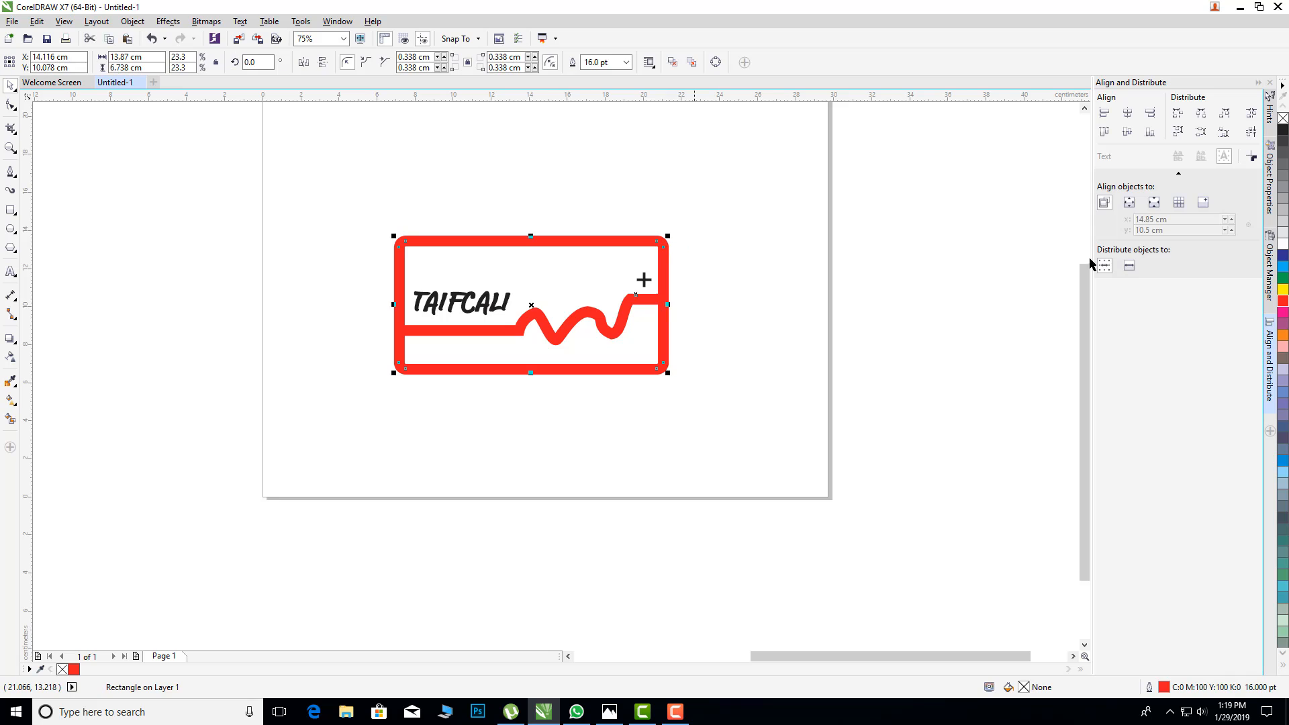
right_click(1284, 130)
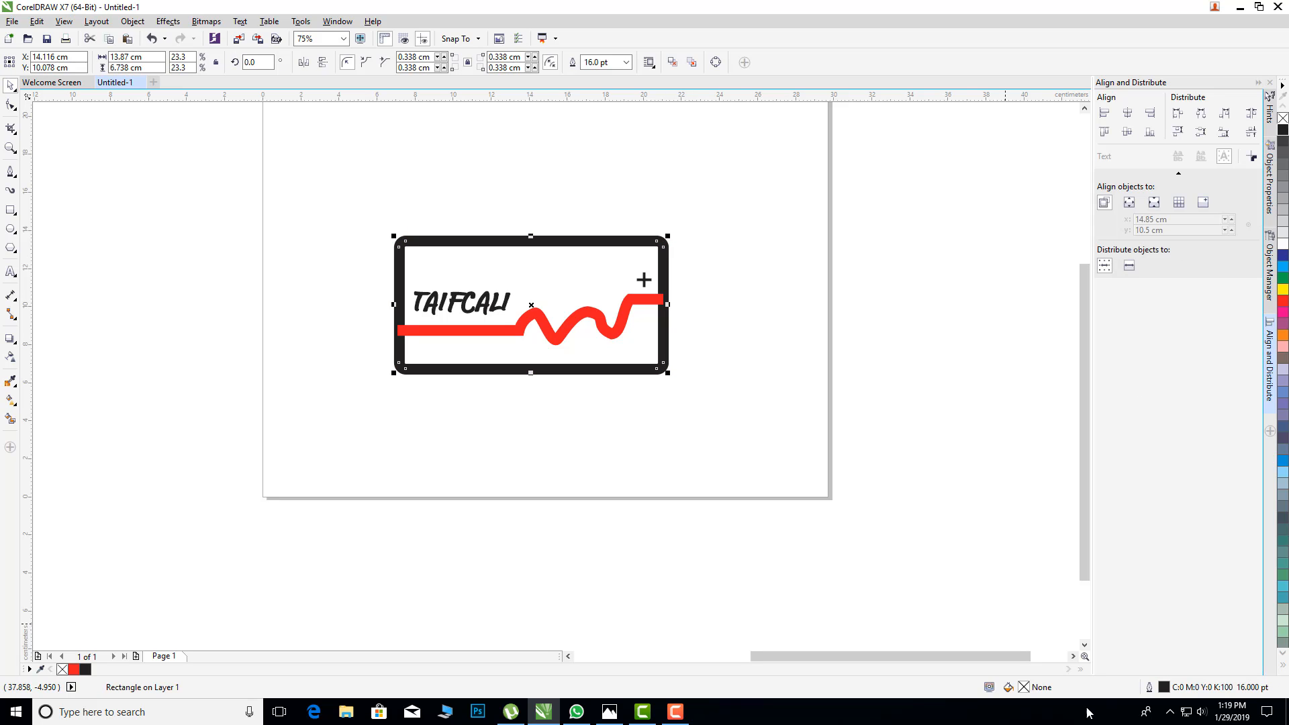
double_click(1164, 688)
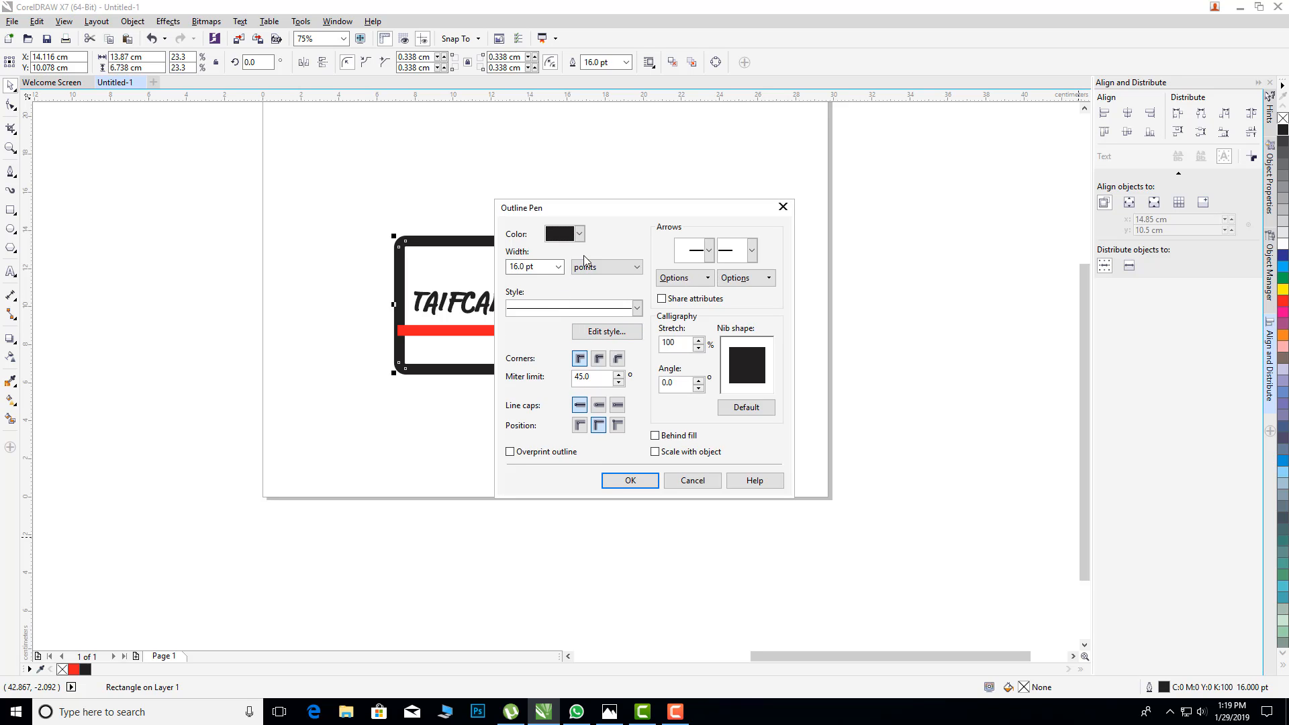
left_click(599, 360)
left_click(630, 480)
left_click(765, 484)
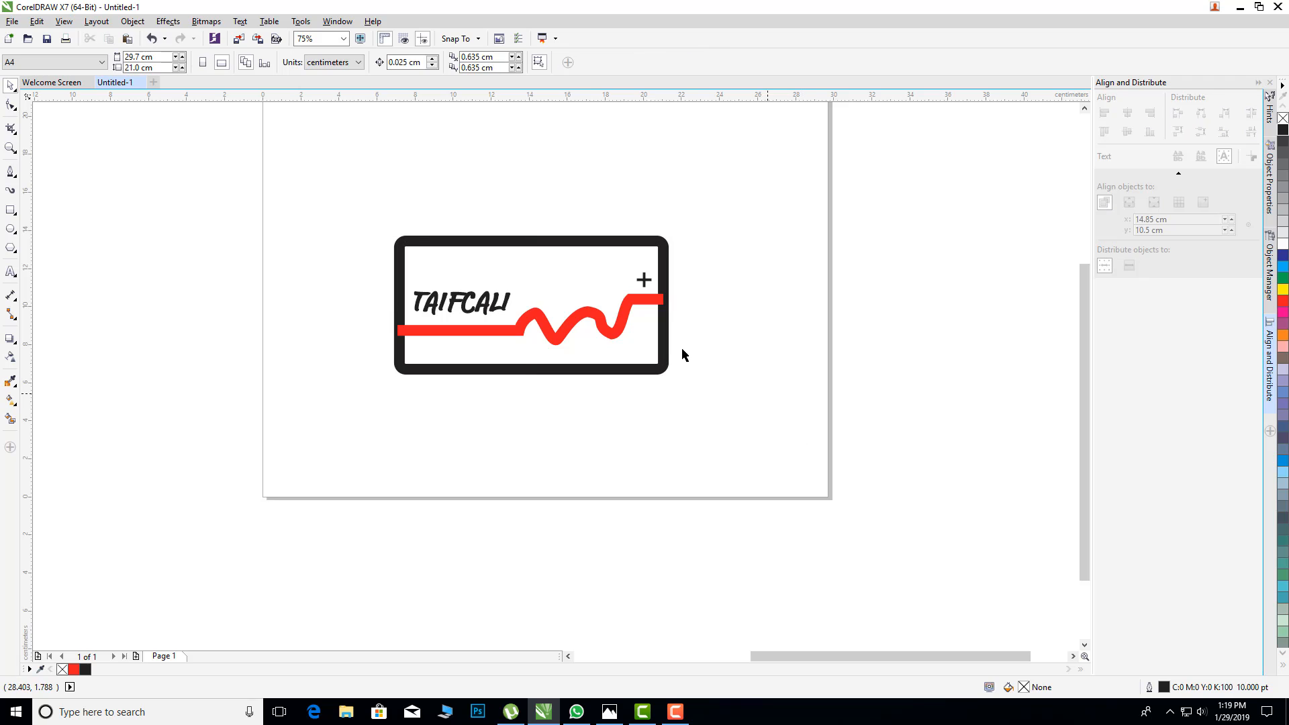
Step: Change the stacking order of the red wavy line so it lies behind the black rectangle
double_click(488, 329)
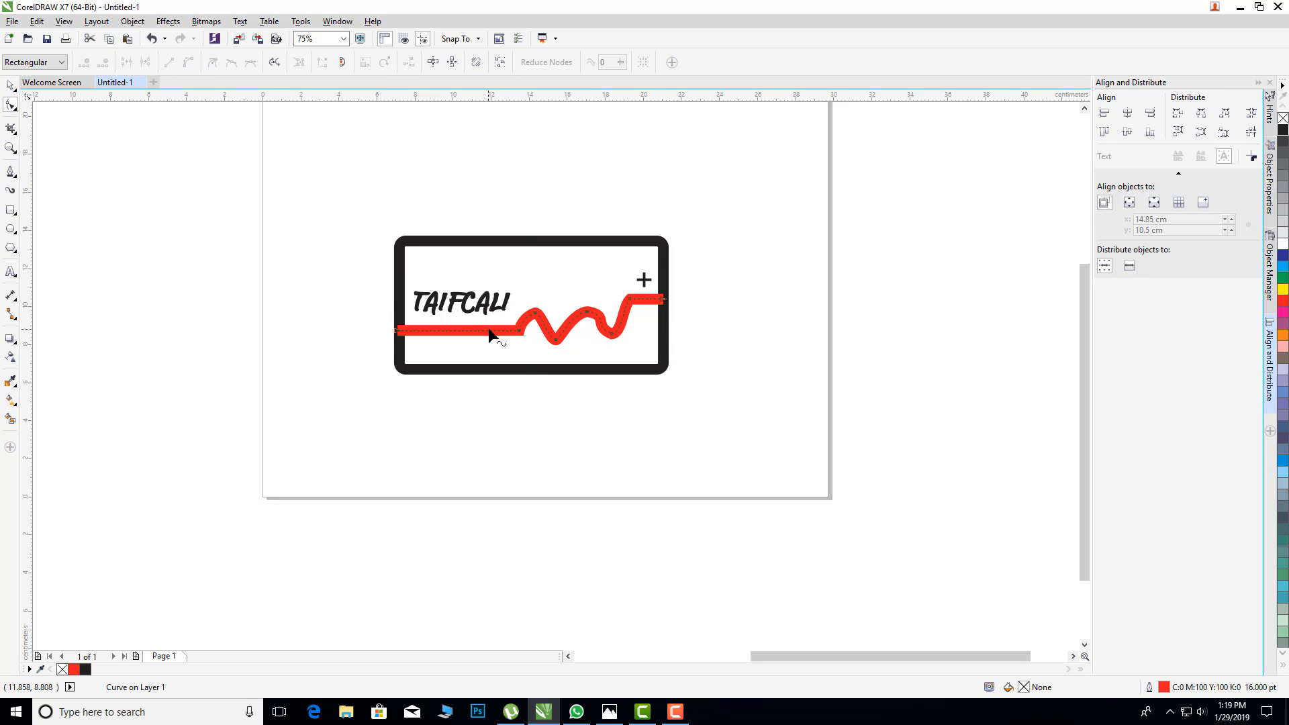
double_click(10, 90)
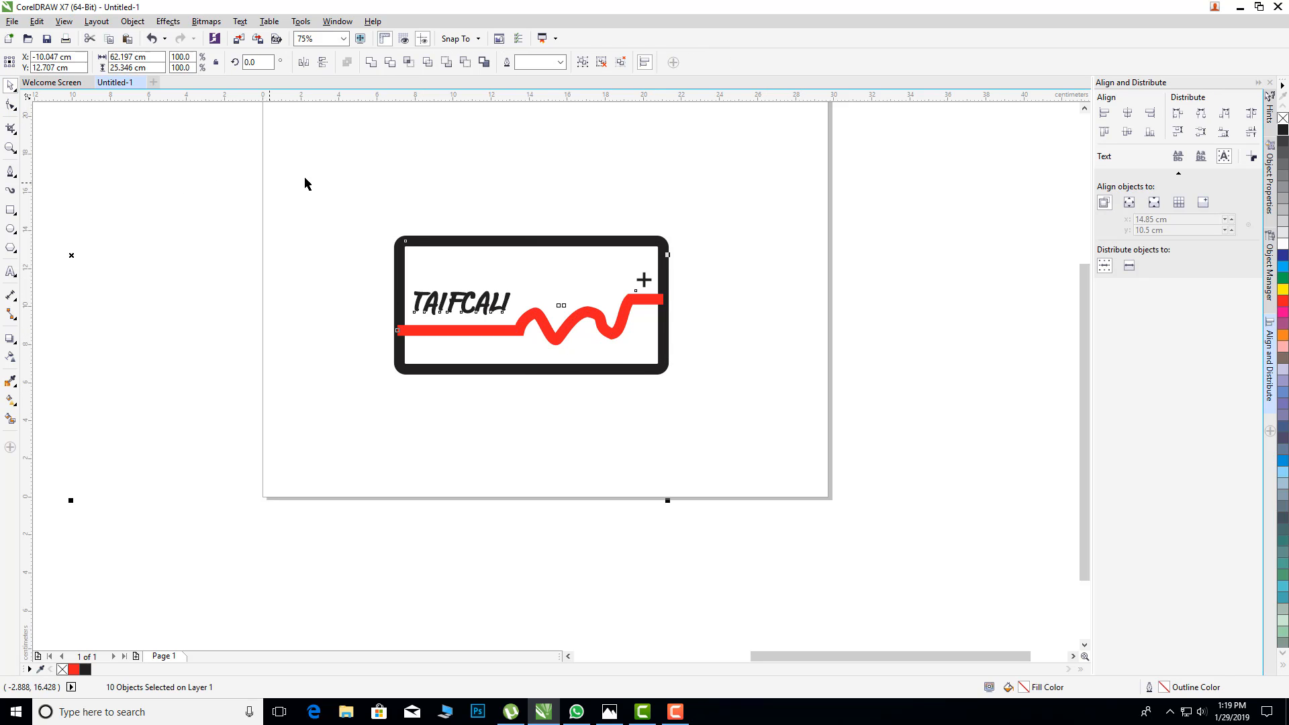
left_click(261, 267)
left_click(411, 336)
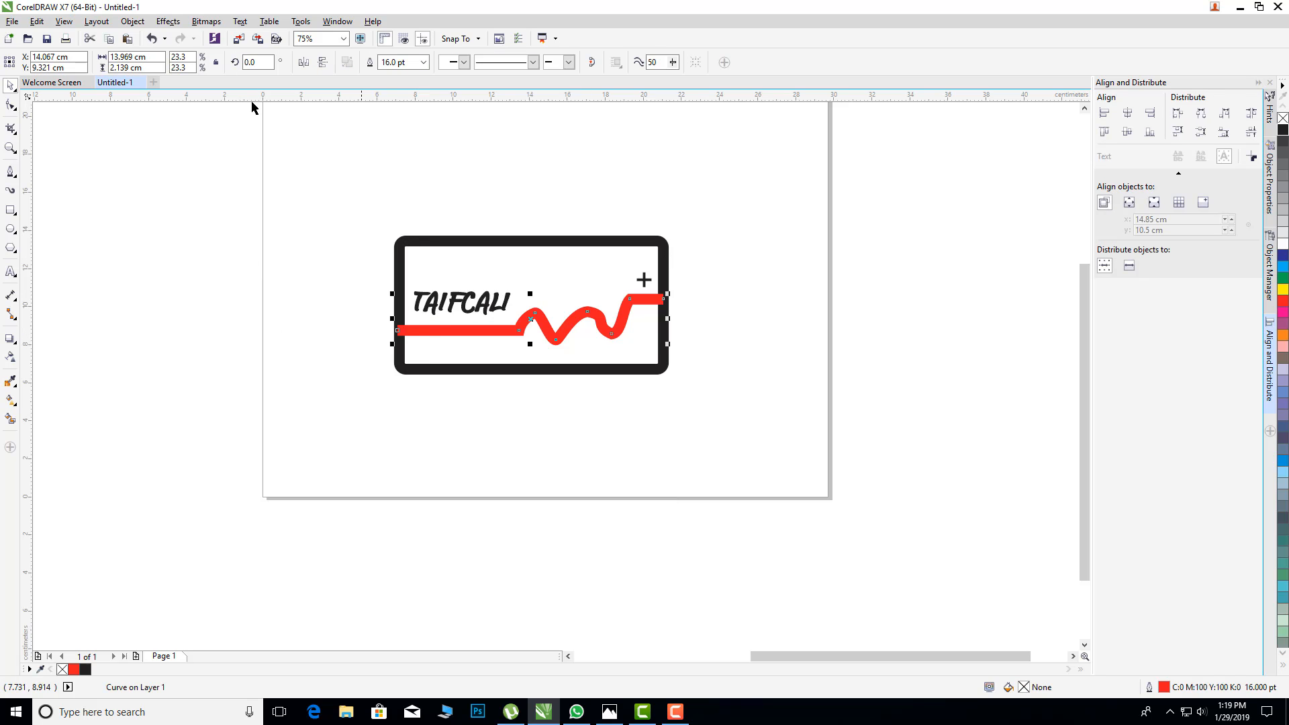
left_click(132, 22)
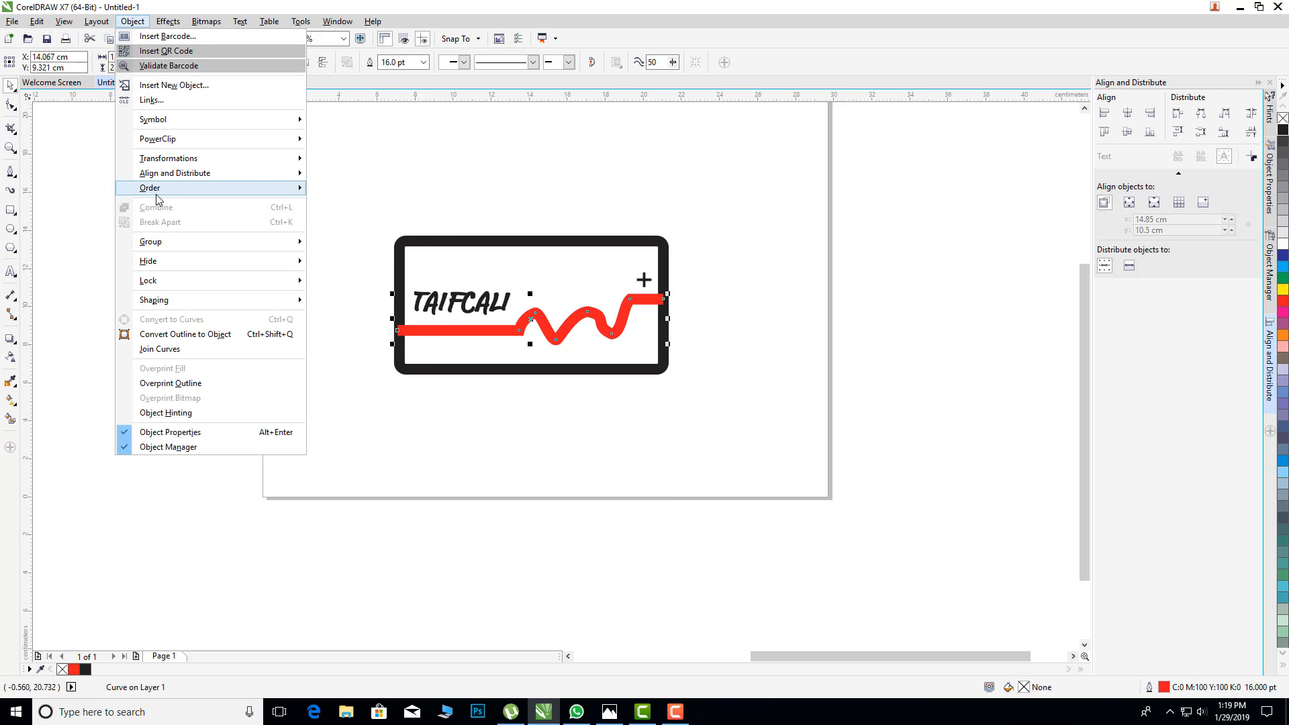
mouse_move(155, 189)
left_click(355, 241)
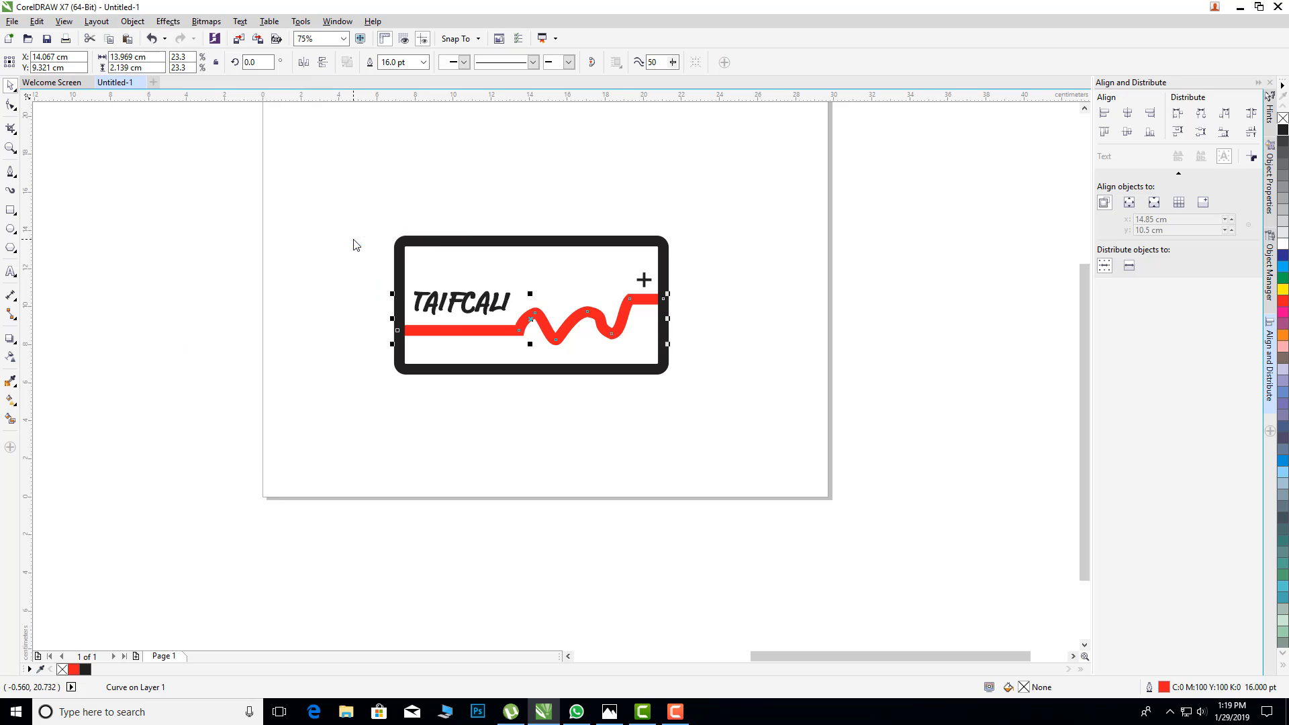
left_click(960, 403)
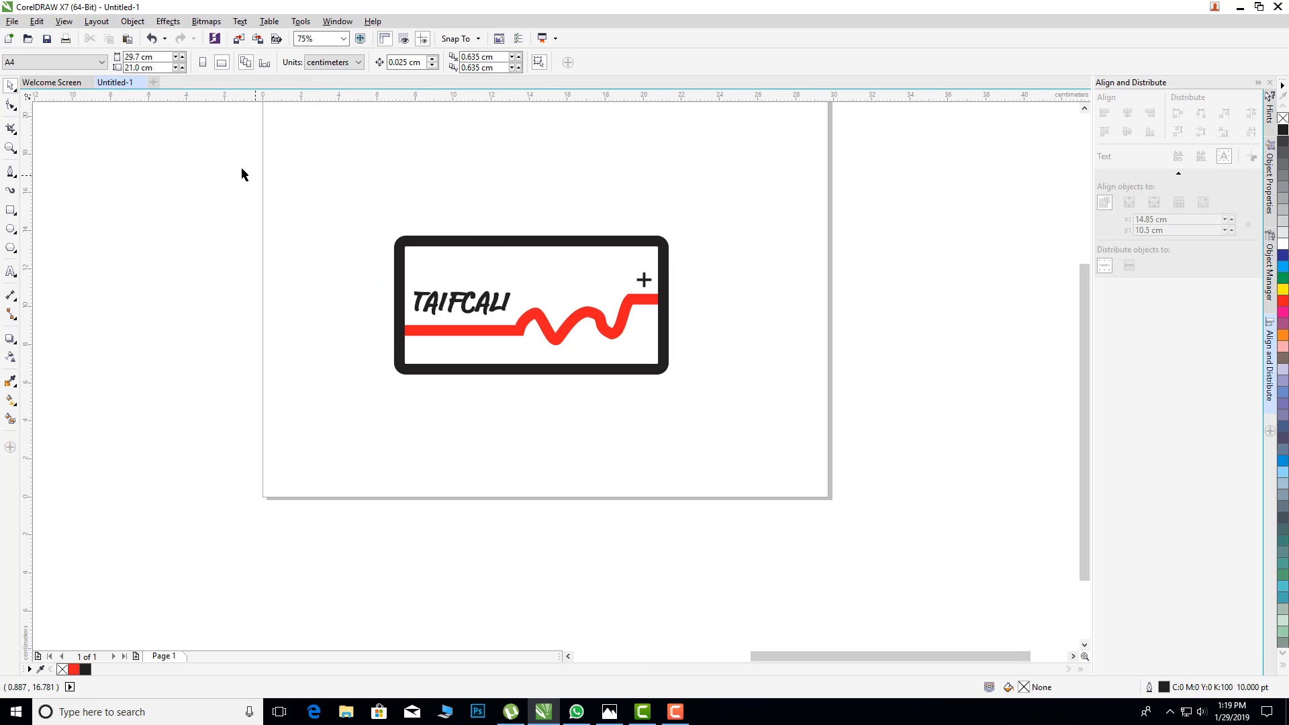
Step: Turn on Scale with object in the outline settings for all the logo objects together
left_click_drag(334, 265, 733, 443)
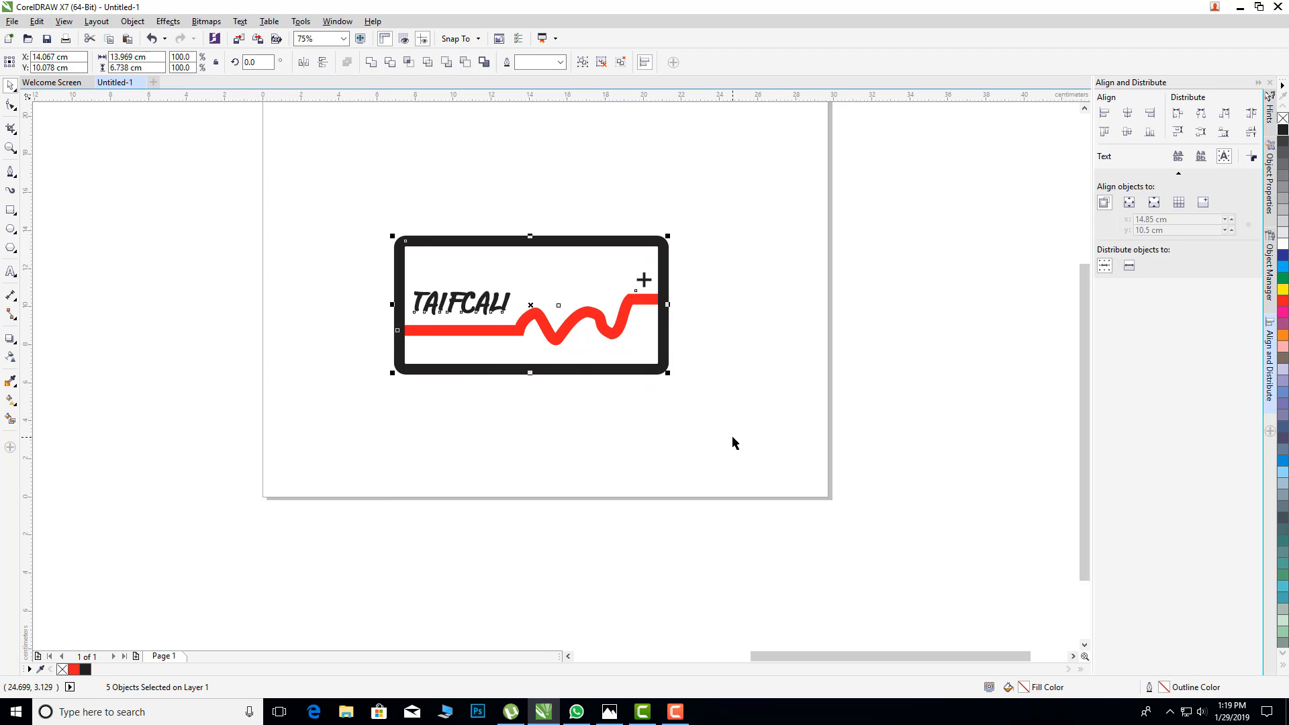
double_click(1166, 691)
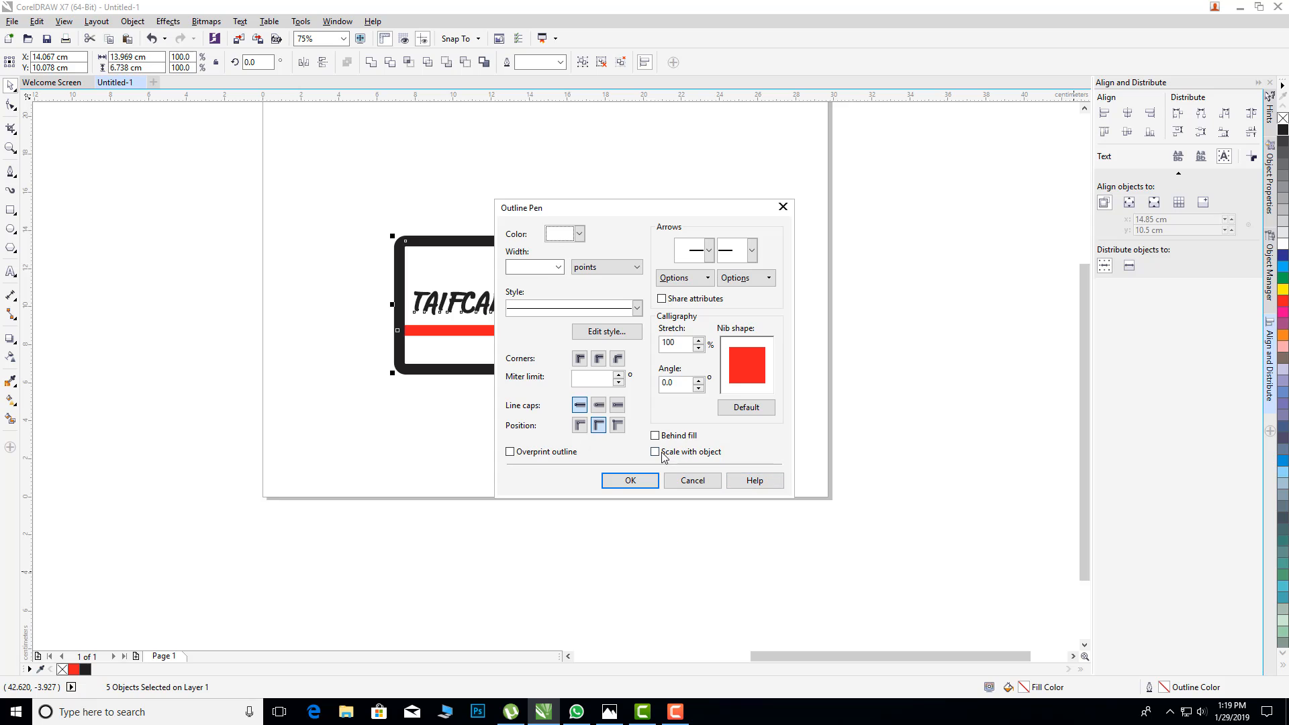
left_click(630, 480)
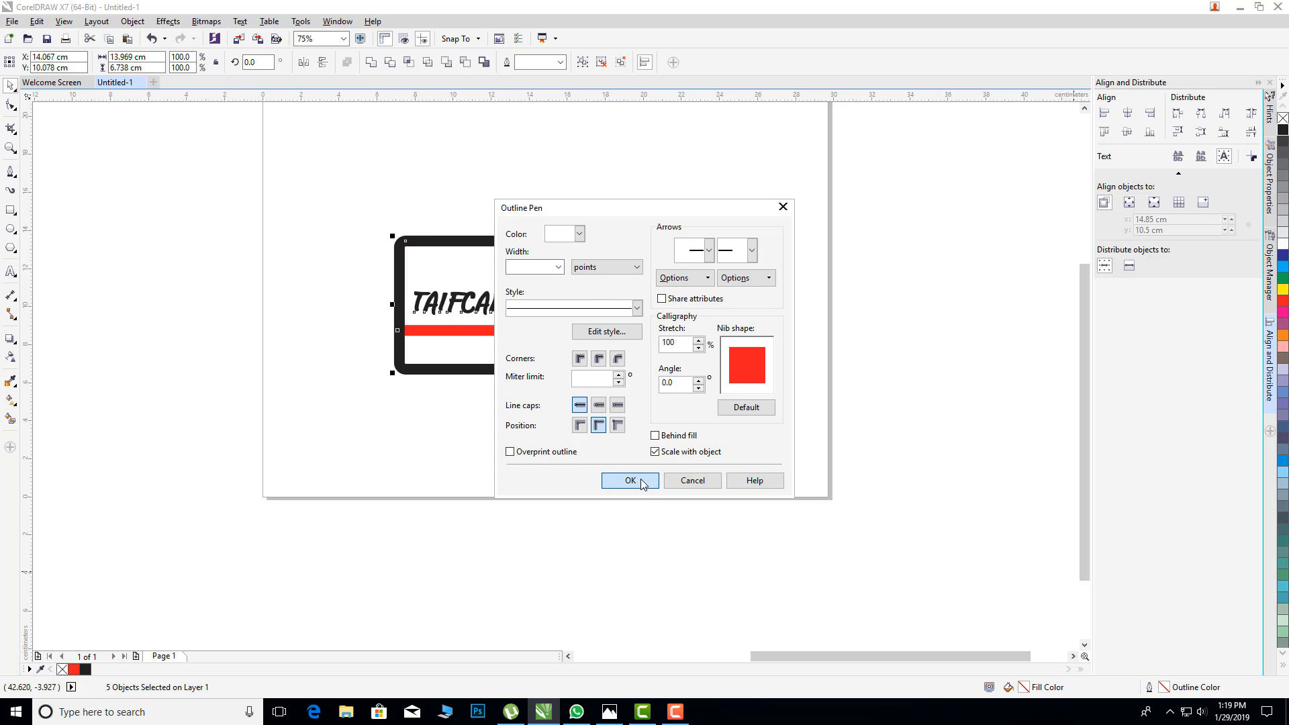
Step: Scale the whole logo down to about 29.1% and move it to the right part of the page
left_click_drag(341, 196, 705, 415)
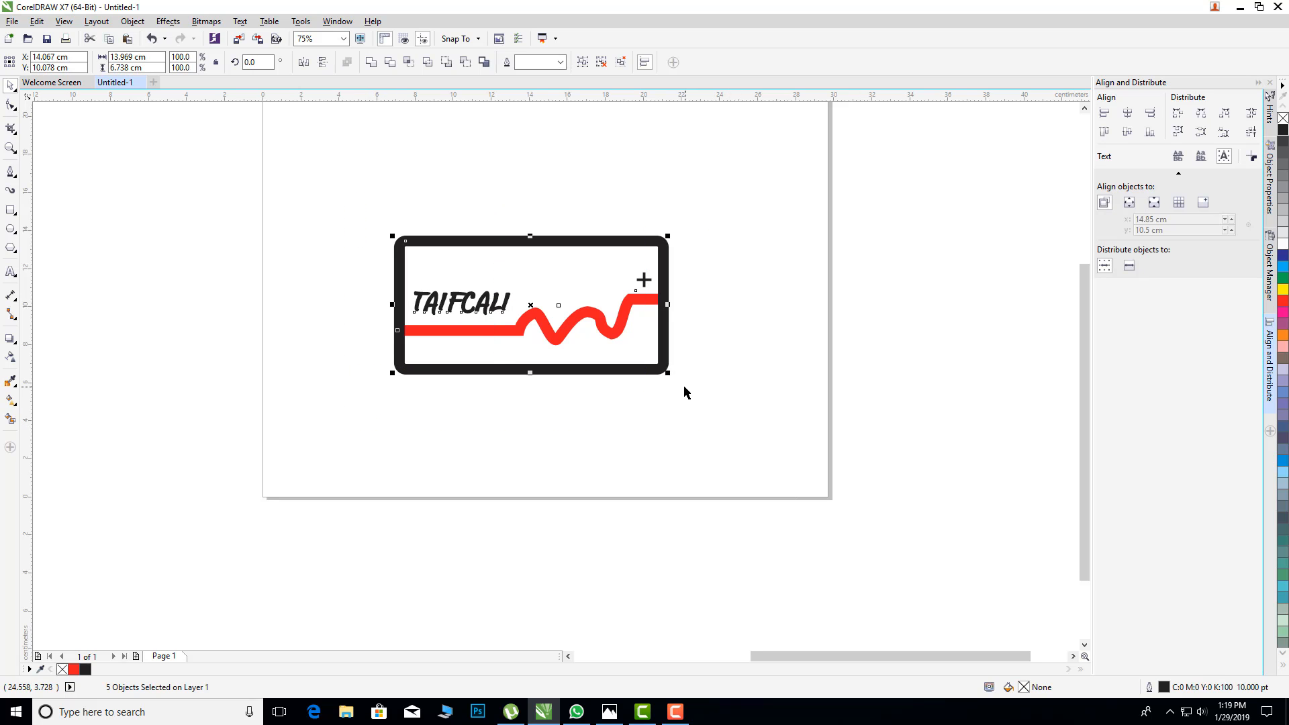
left_click_drag(669, 374, 568, 282)
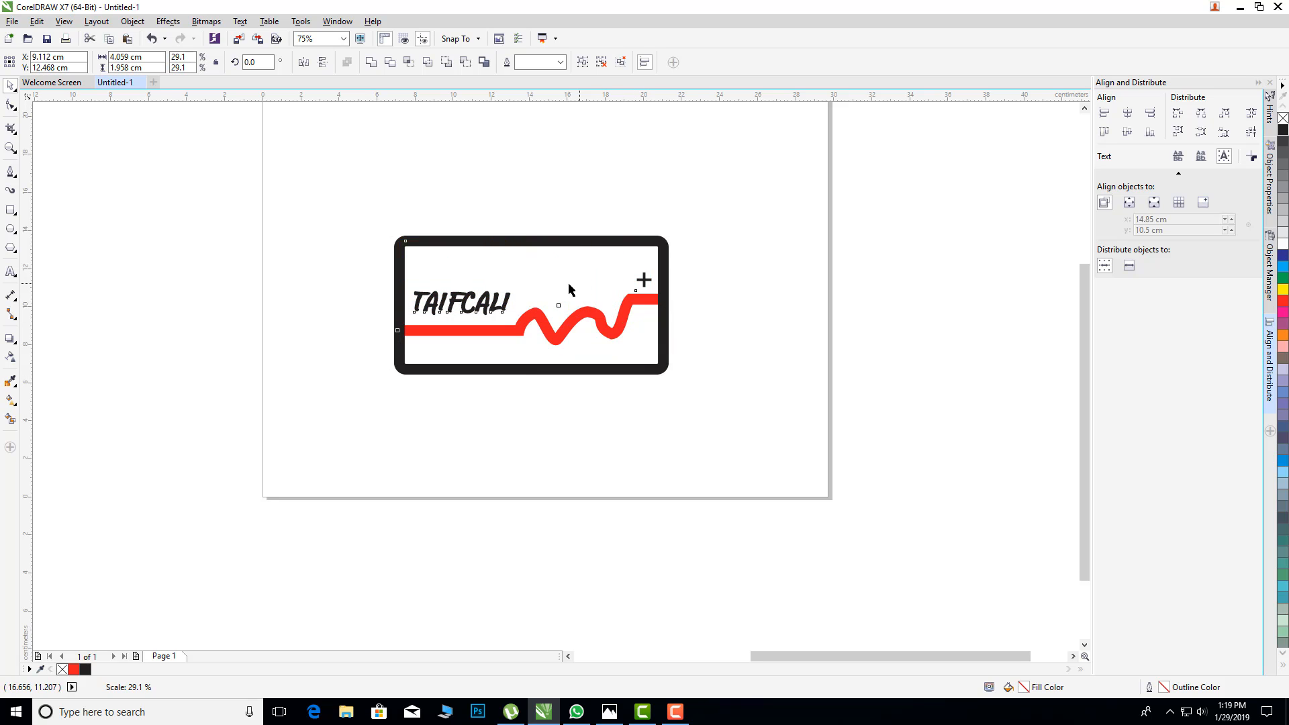
left_click_drag(473, 261, 739, 257)
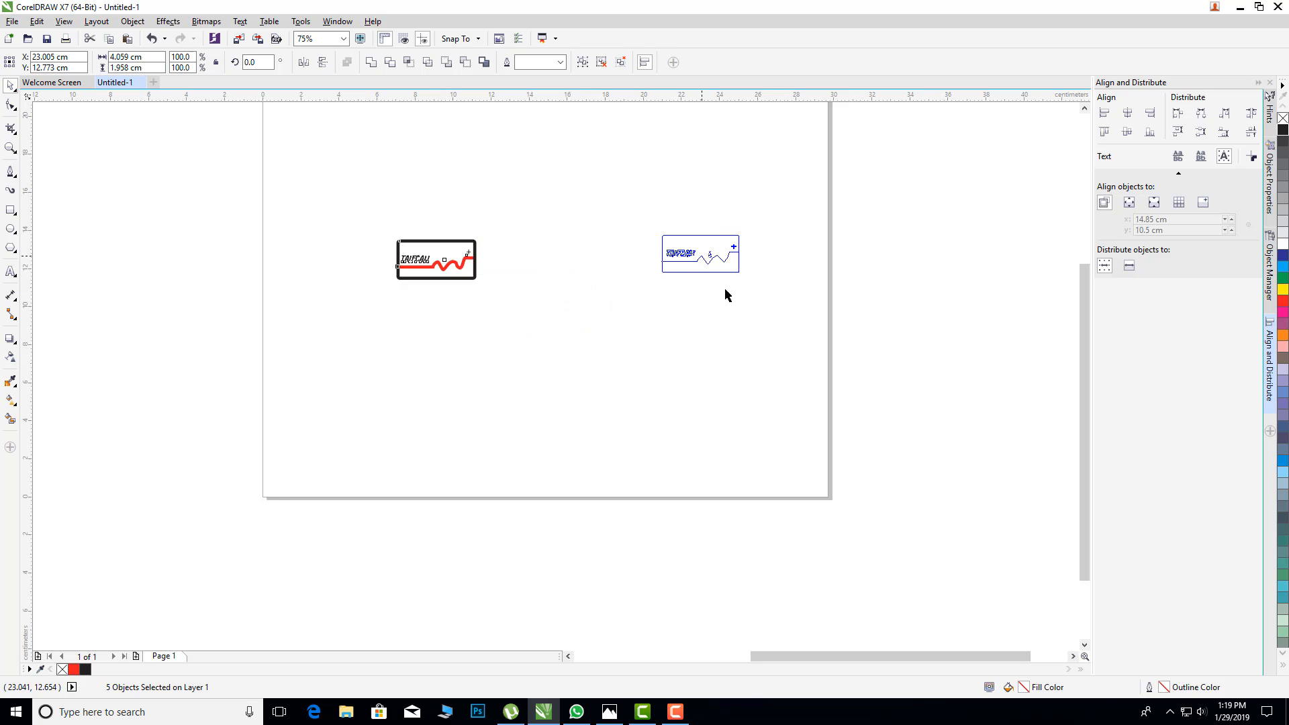
left_click(725, 290)
Step: Move the polo shirt, cap and phone mockups together from beside the page onto it, left of the logo
scroll(698, 262, "up", 1)
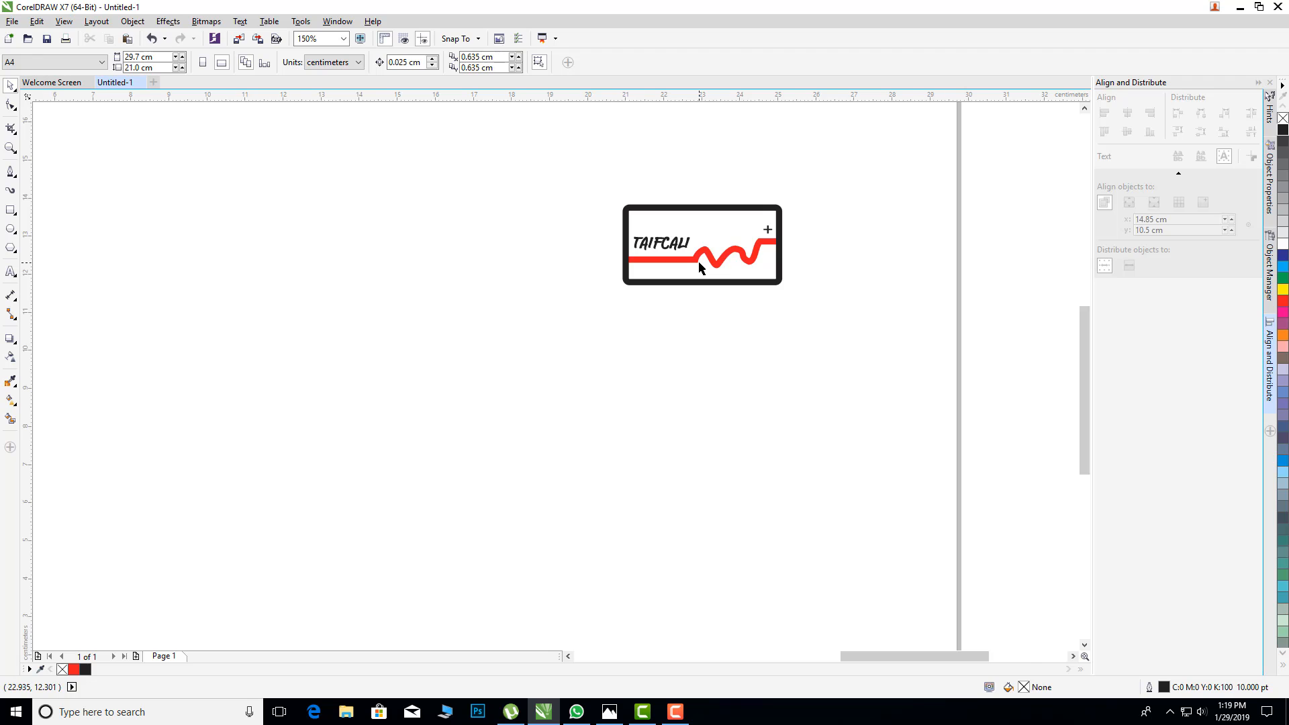
scroll(698, 264, "down", 1)
scroll(699, 266, "down", 1)
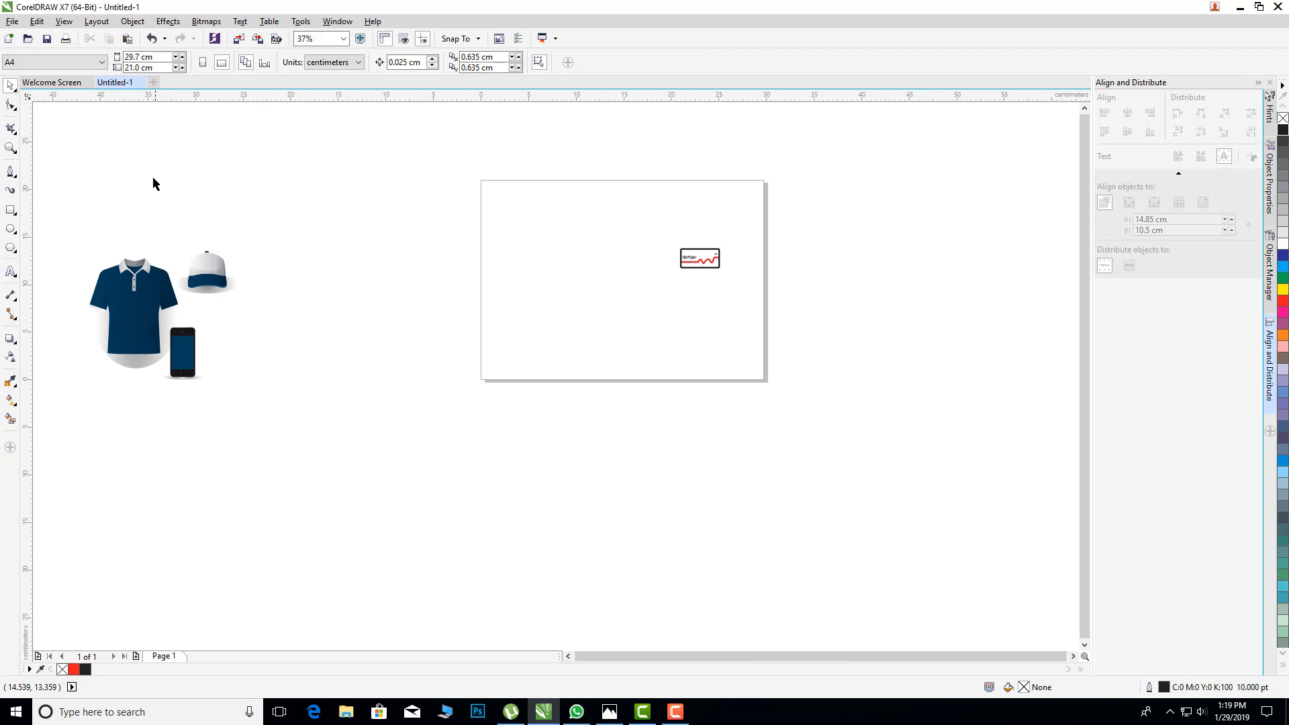
left_click_drag(62, 212, 309, 424)
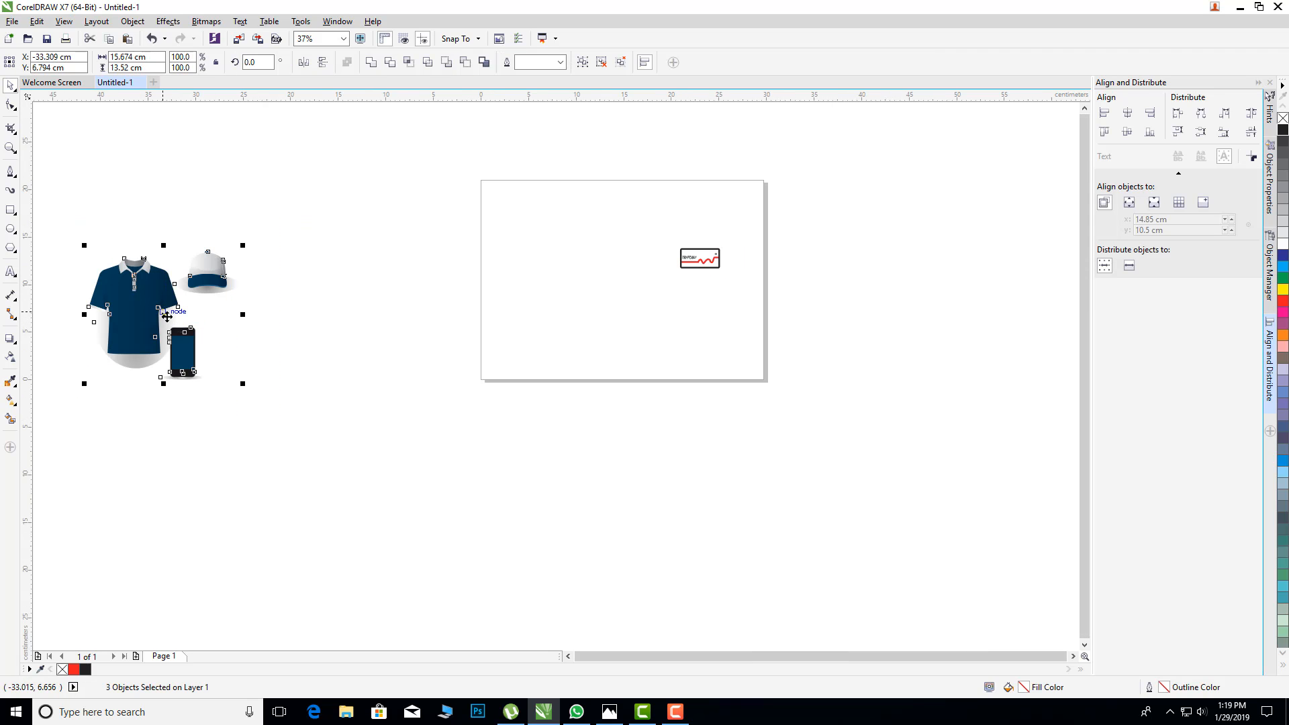
left_click_drag(209, 312, 628, 277)
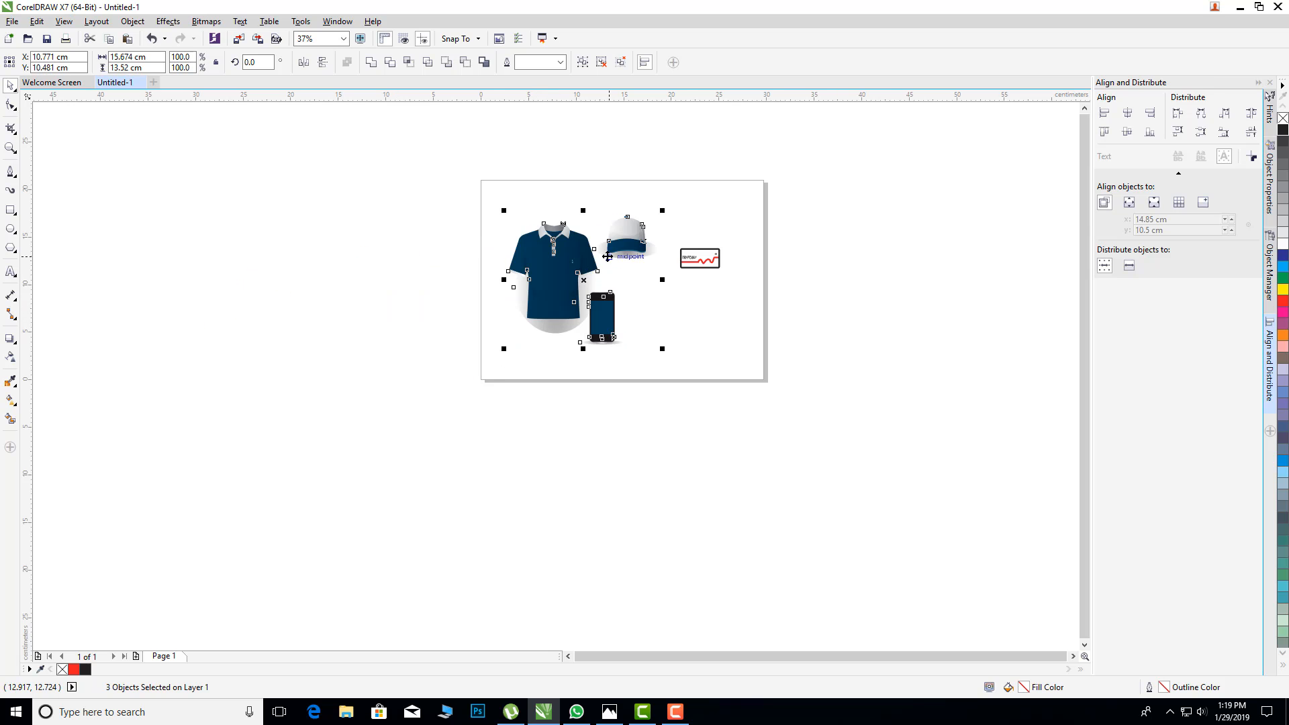
scroll(621, 199, "up", 2)
scroll(848, 234, "down", 1)
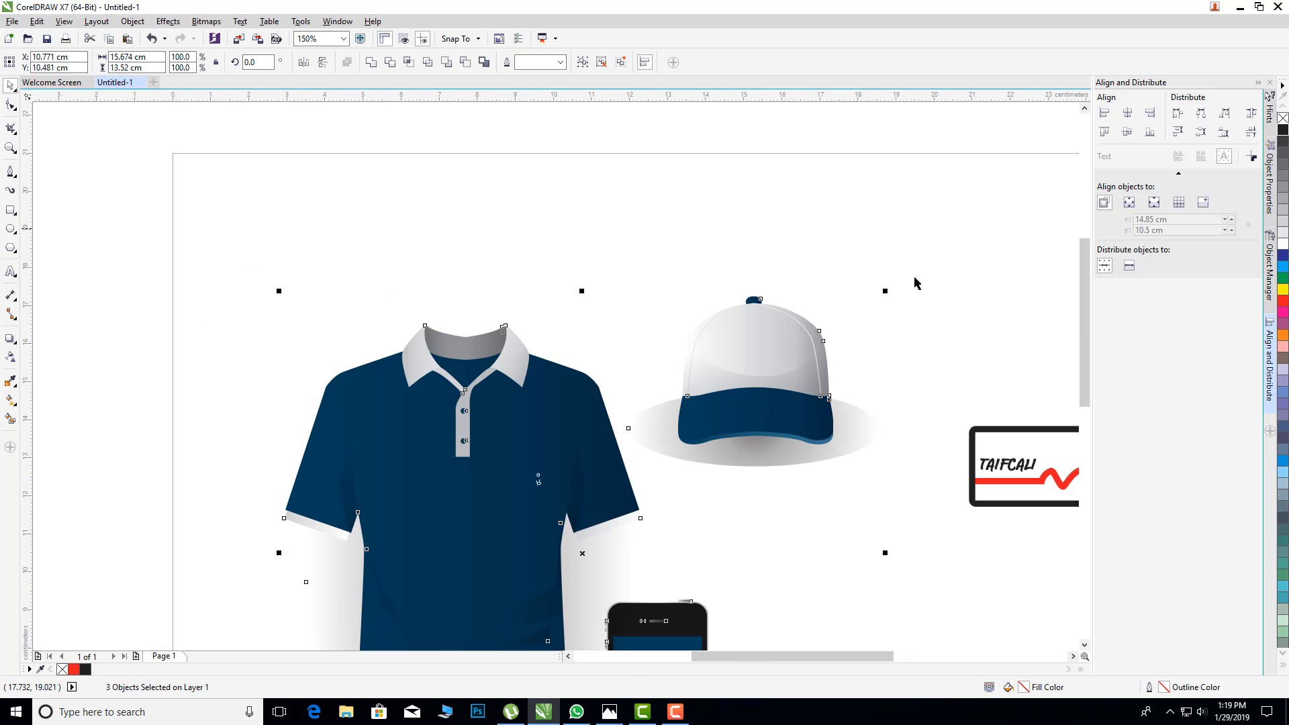
left_click_drag(821, 656, 864, 656)
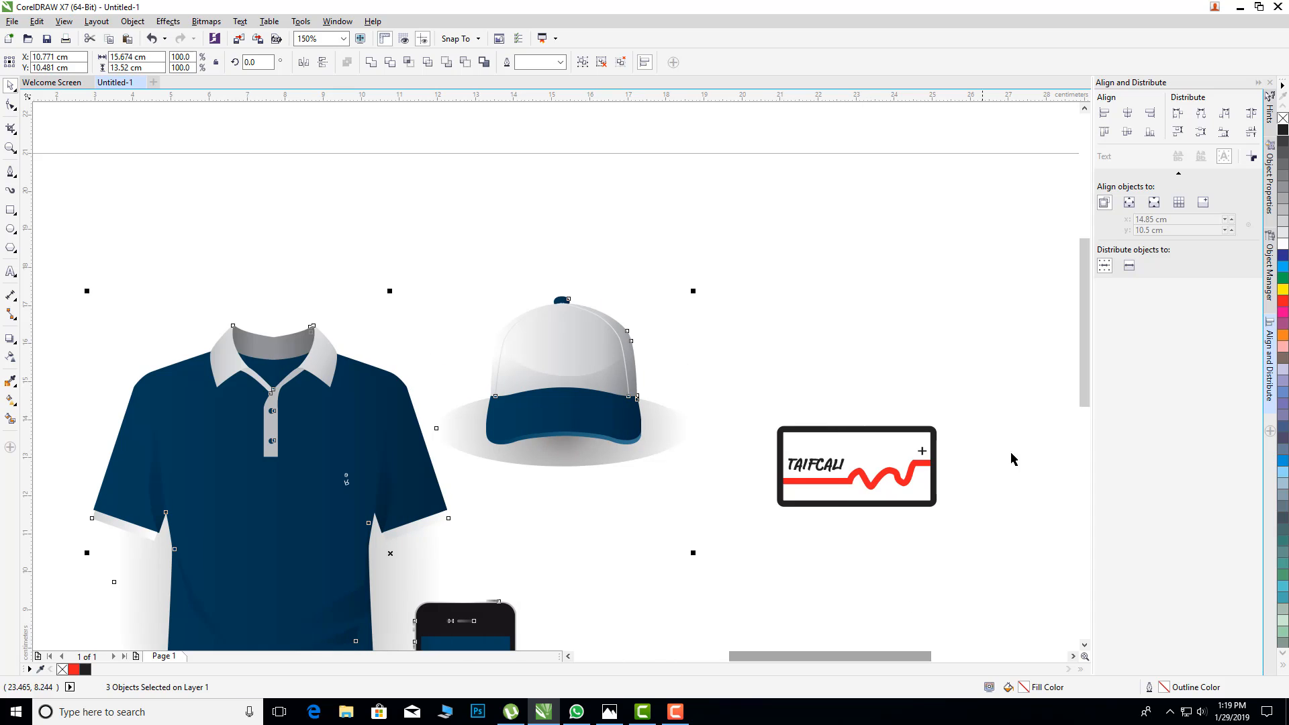
scroll(1083, 356, "down", 3)
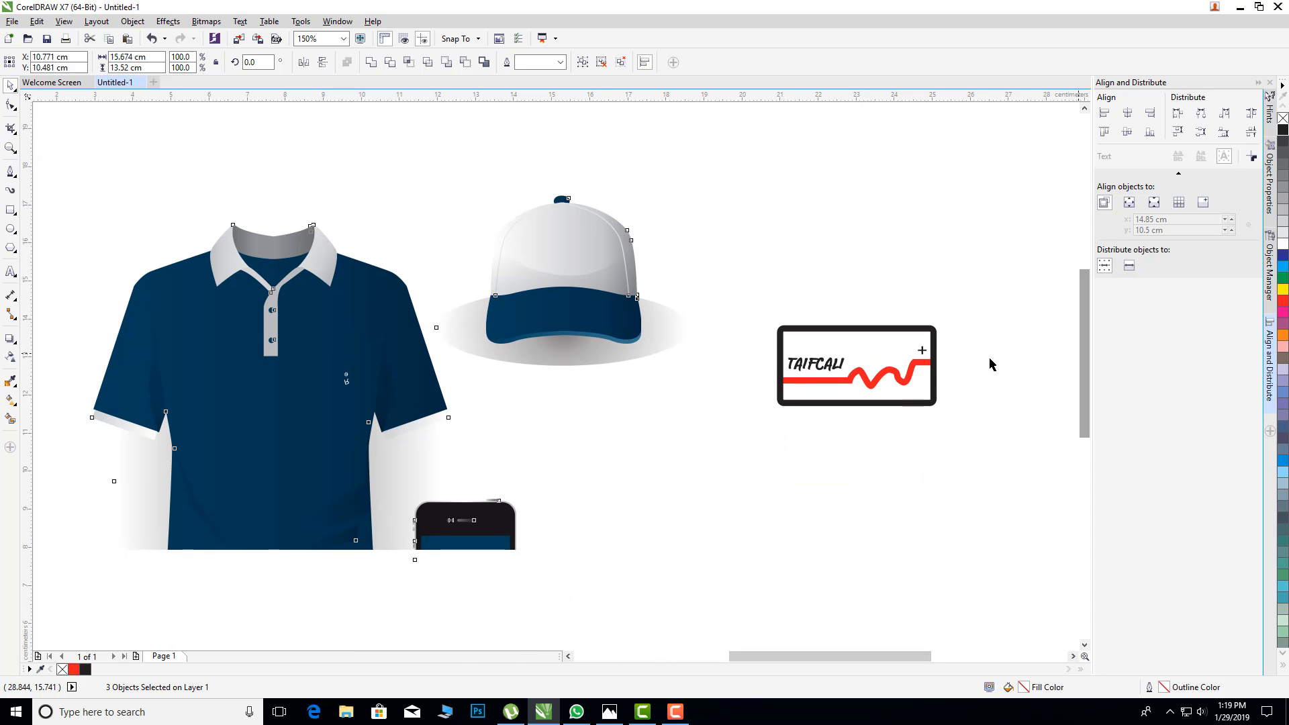
left_click(956, 324)
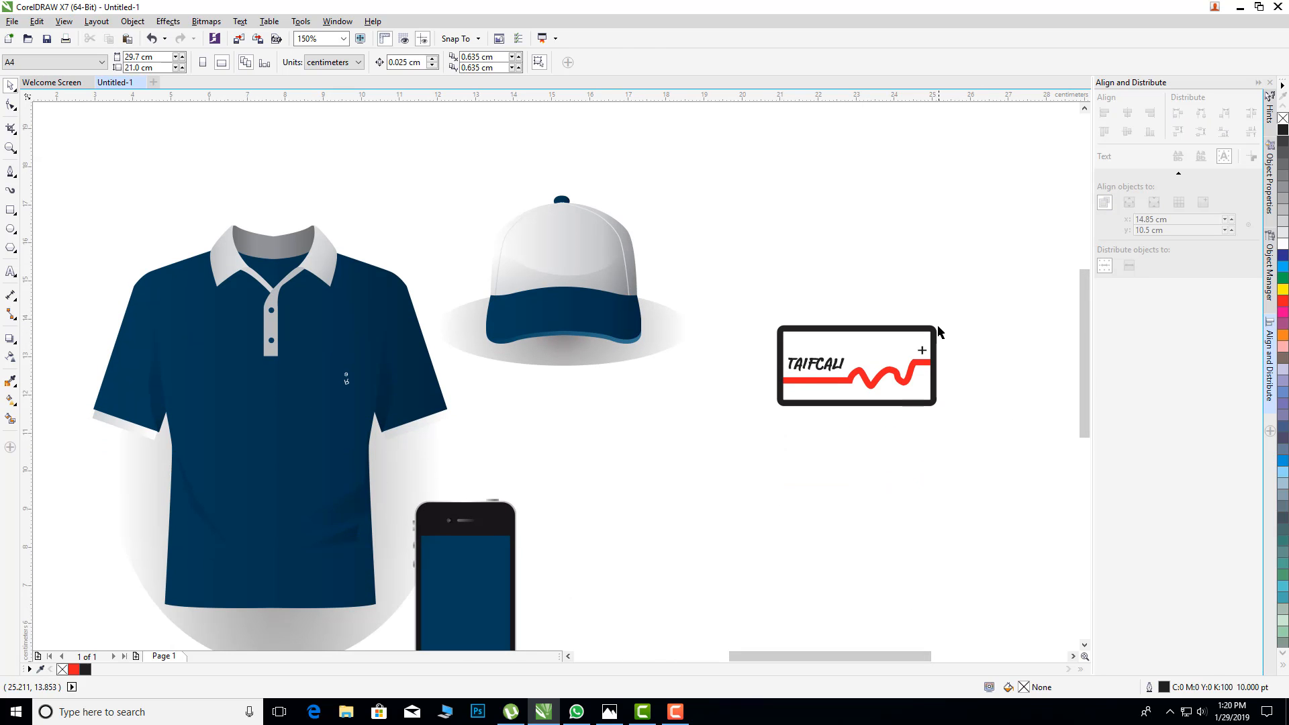
Step: Set the outline width of the logo's black rectangle to 3.0 pt, keeping the rectangle in its original position
left_click(932, 328)
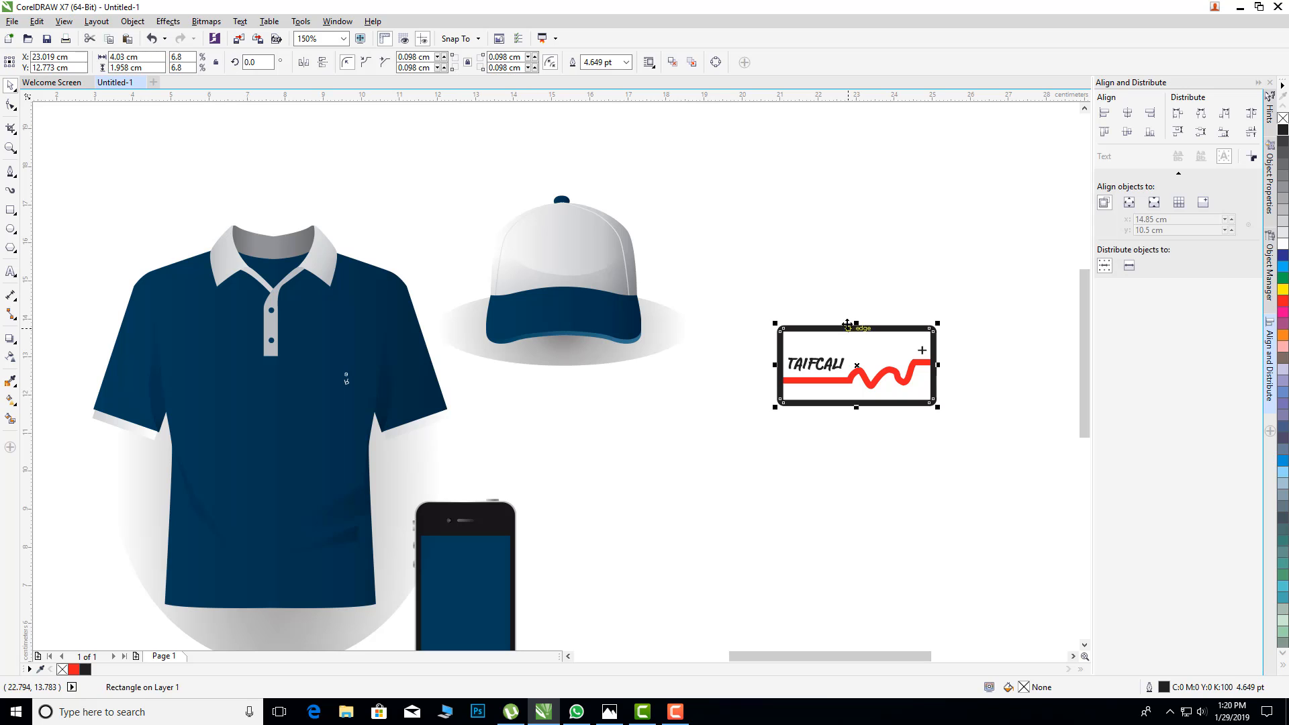
left_click_drag(849, 328, 836, 275)
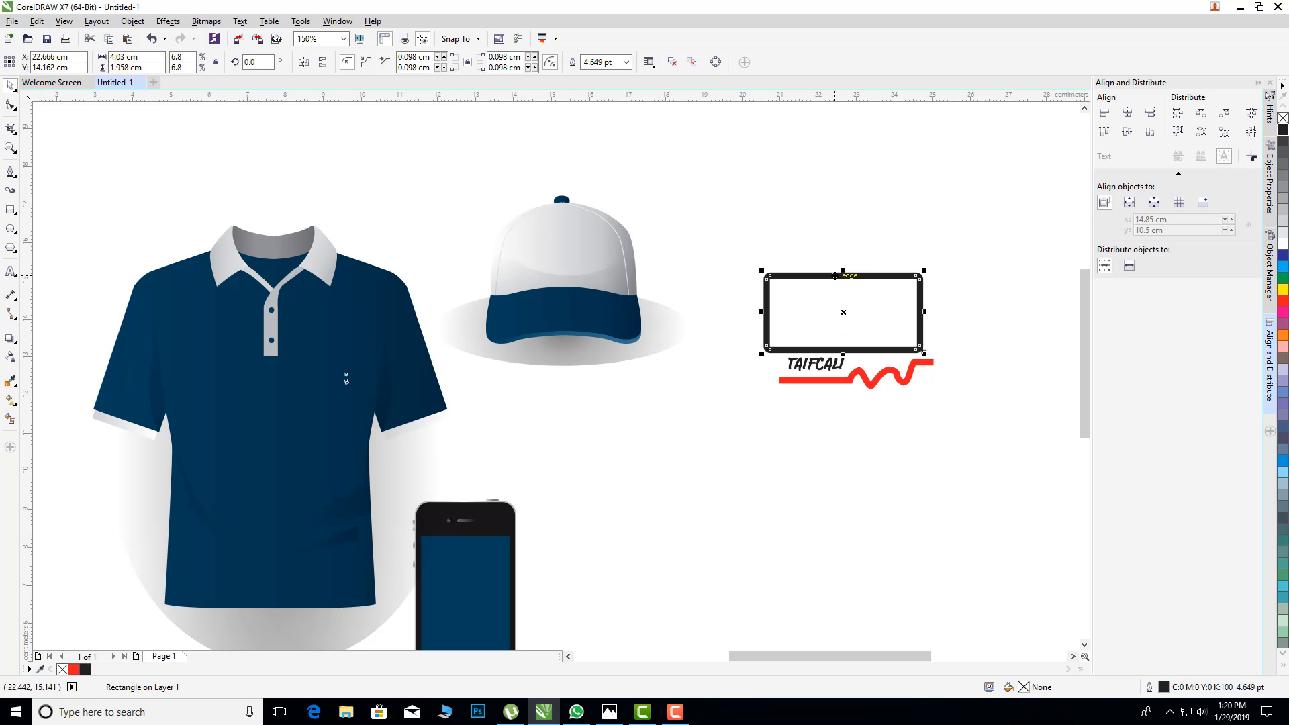
key("Escape")
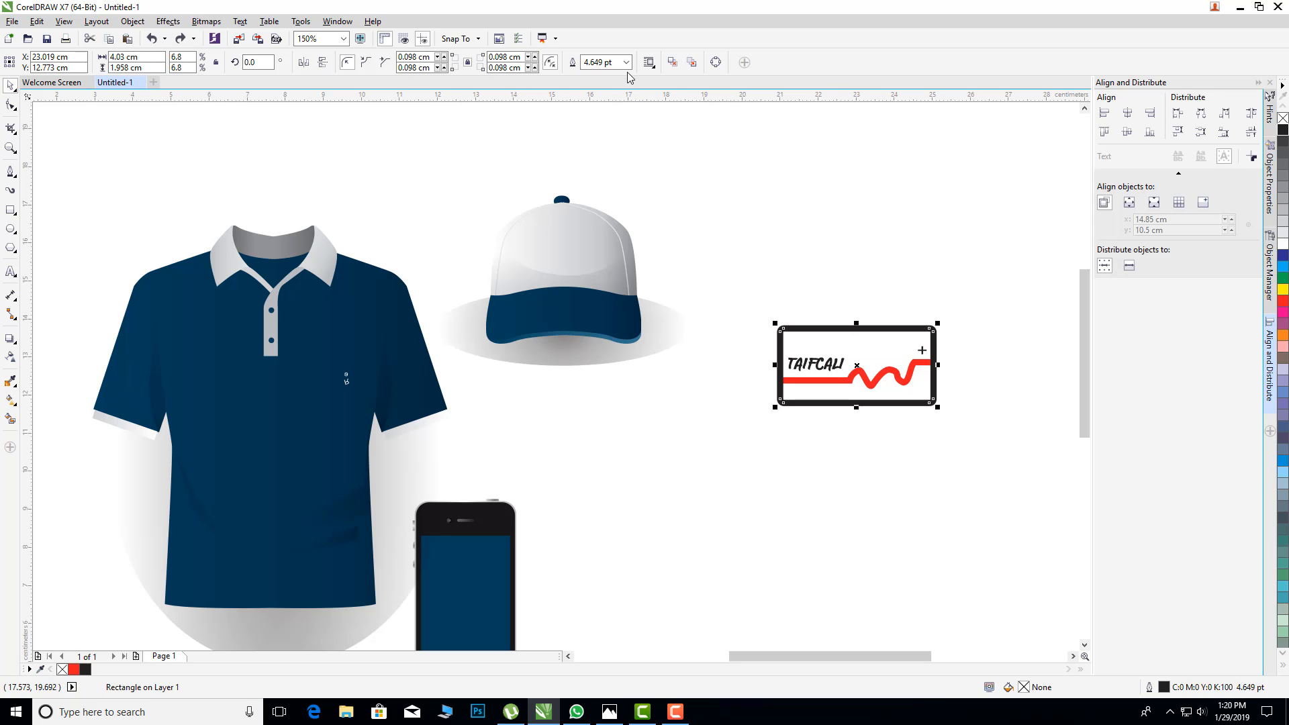
left_click(626, 62)
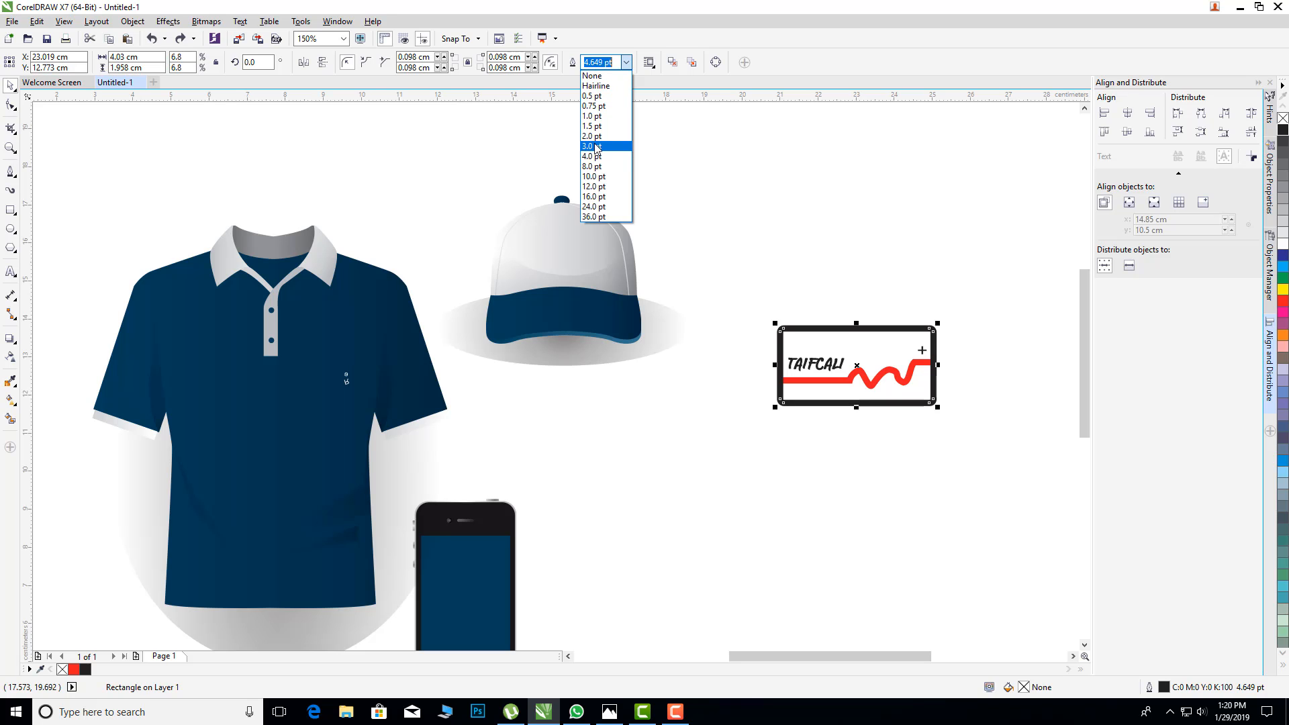
left_click(596, 145)
left_click(595, 146)
Step: Set the outline width of the logo's red wavy line to 3.0 pt
left_click(909, 375)
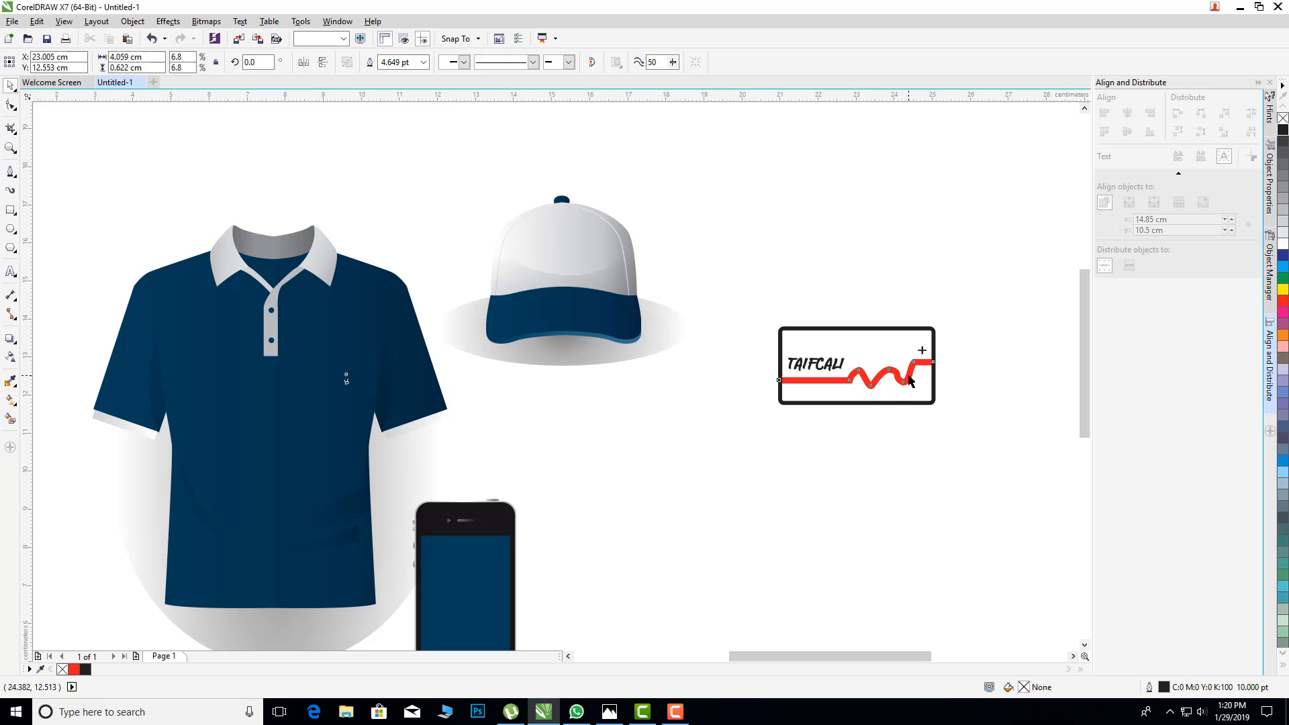
left_click(423, 62)
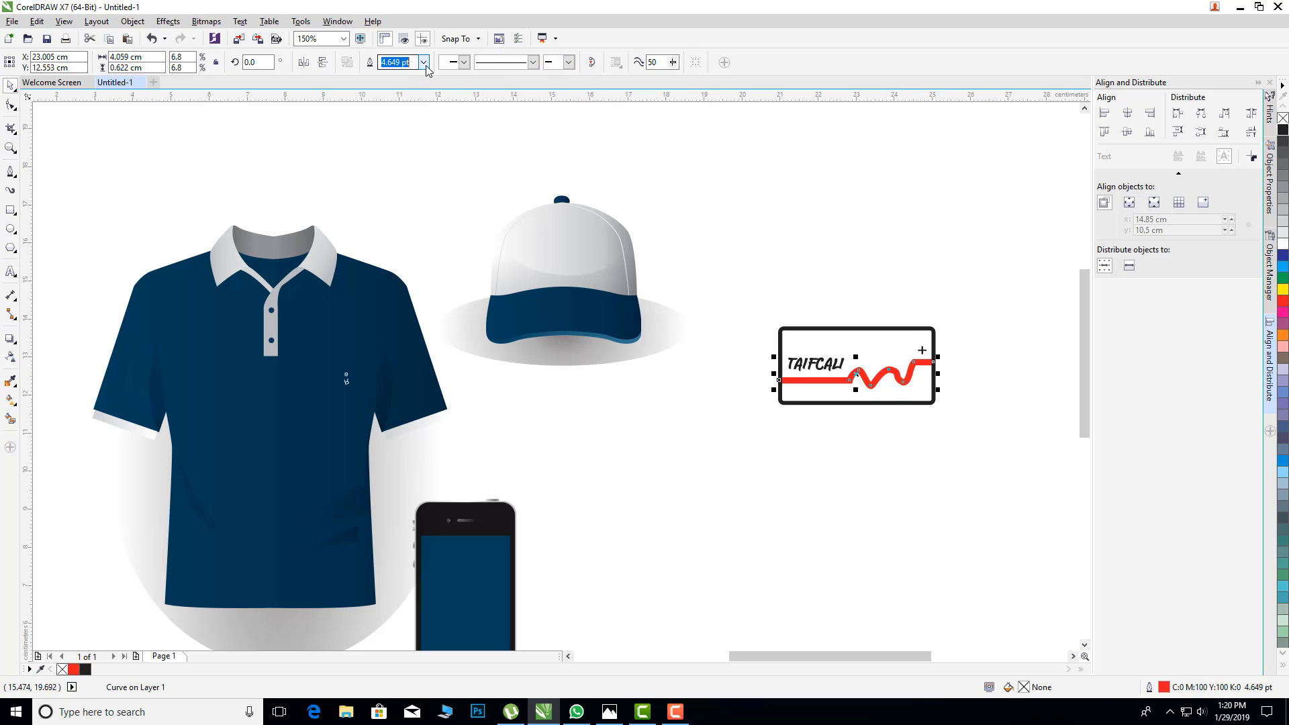
left_click(401, 147)
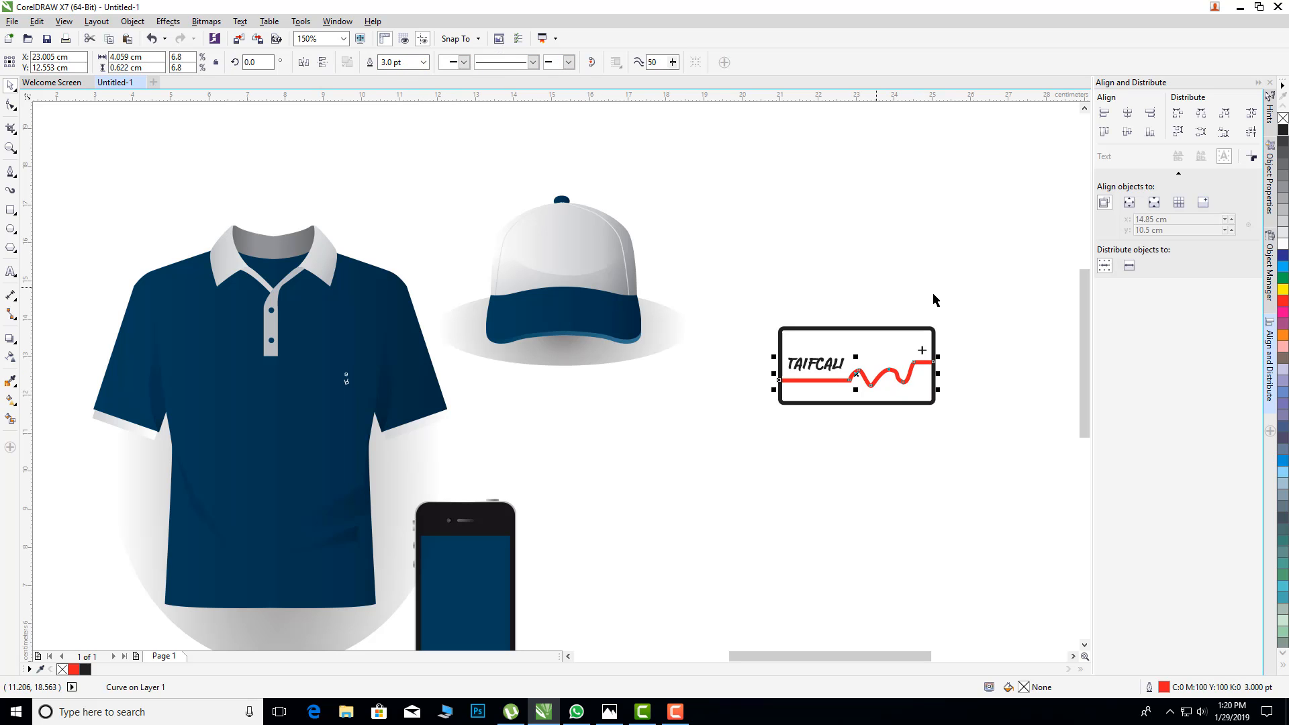
left_click(915, 260)
Step: Enlarge the TAIFCALI text to about 24 pt inside the logo frame, above the red line
left_click(838, 366)
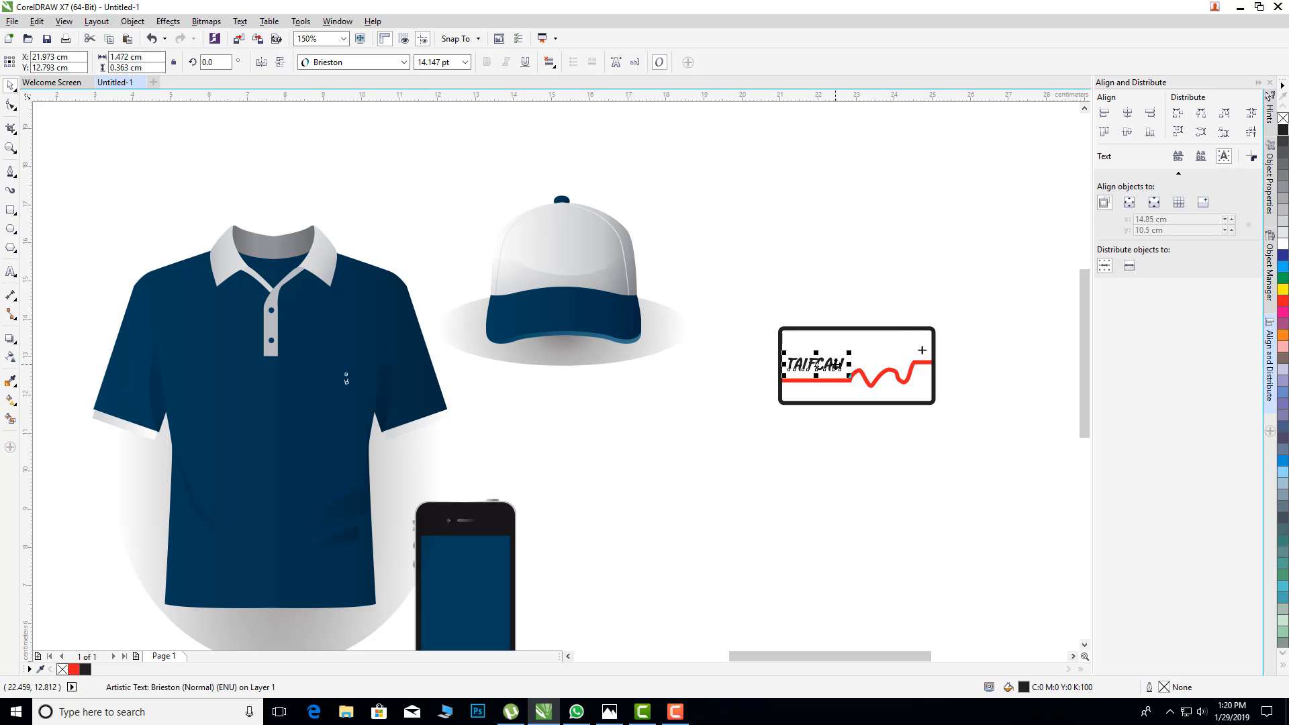
mouse_move(855, 353)
left_mouse_down()
mouse_move(889, 342)
mouse_move(838, 353)
left_mouse_up()
left_click(1003, 415)
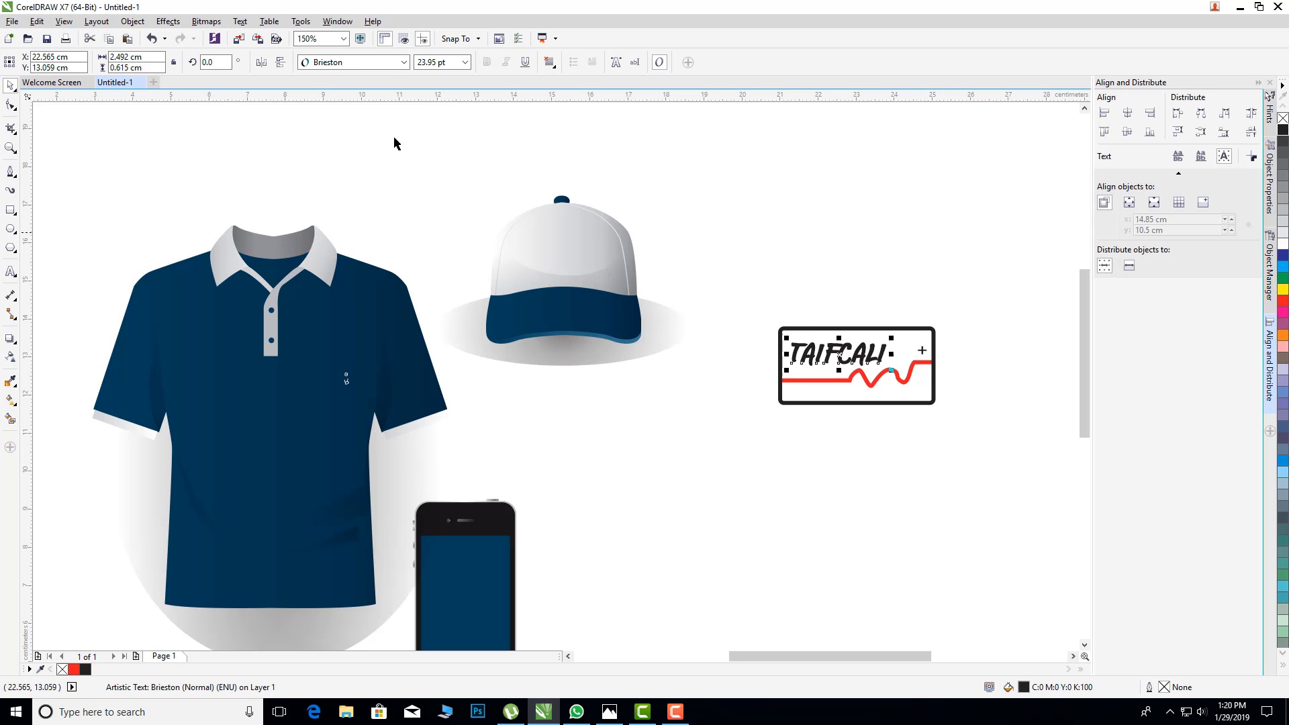
Step: Change the font of the TAIFCALI text to Commando
left_click(376, 62)
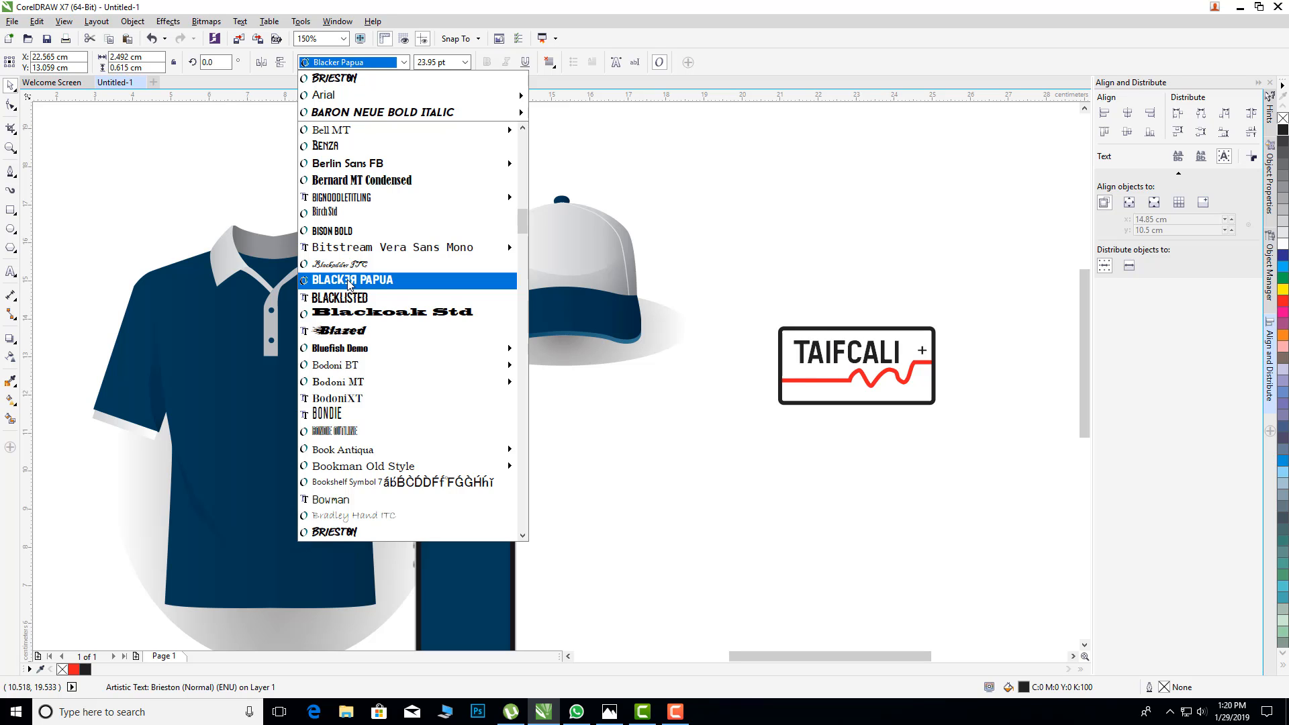
scroll(349, 283, "down", 1)
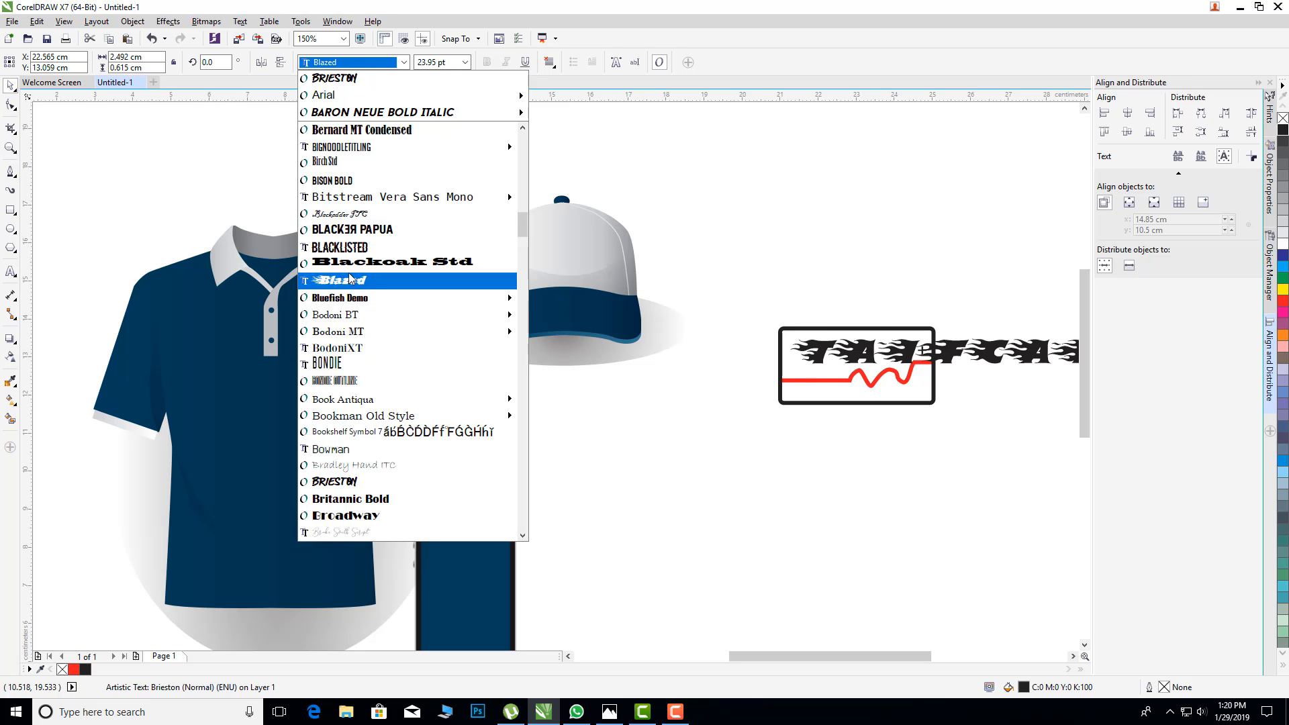
scroll(359, 316, "down", 6)
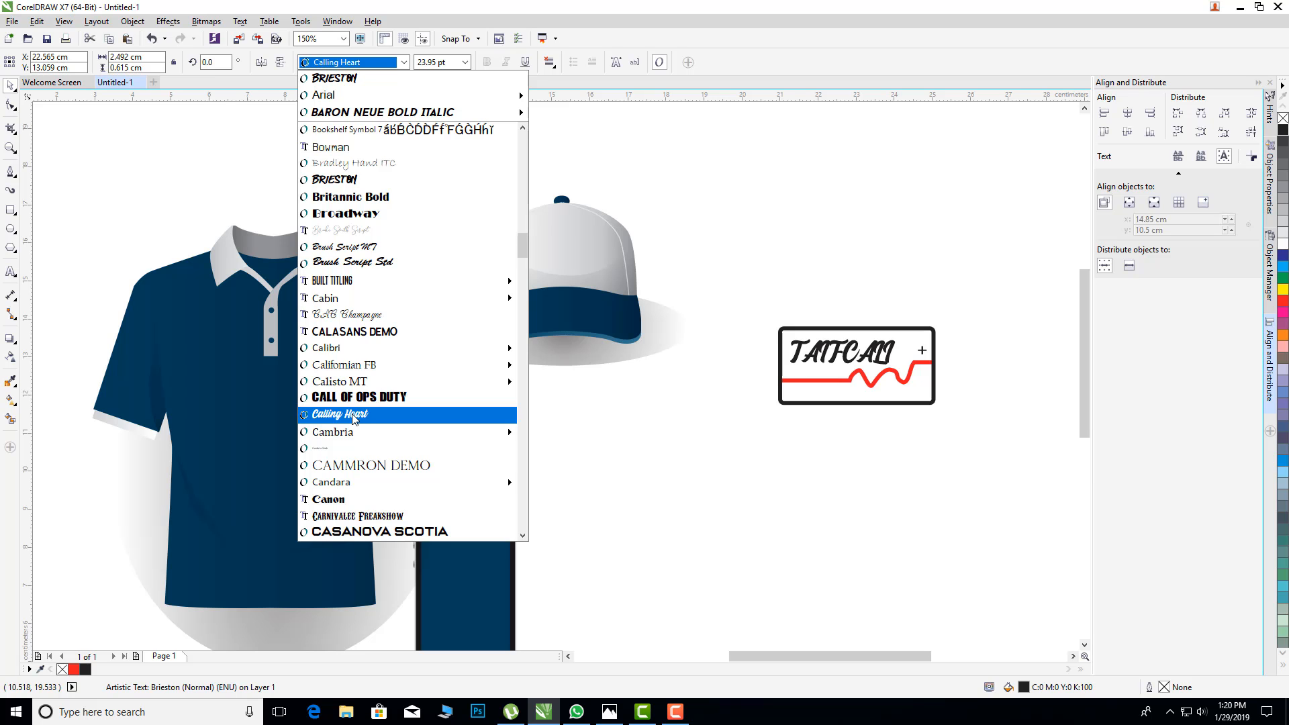
scroll(354, 418, "down", 8)
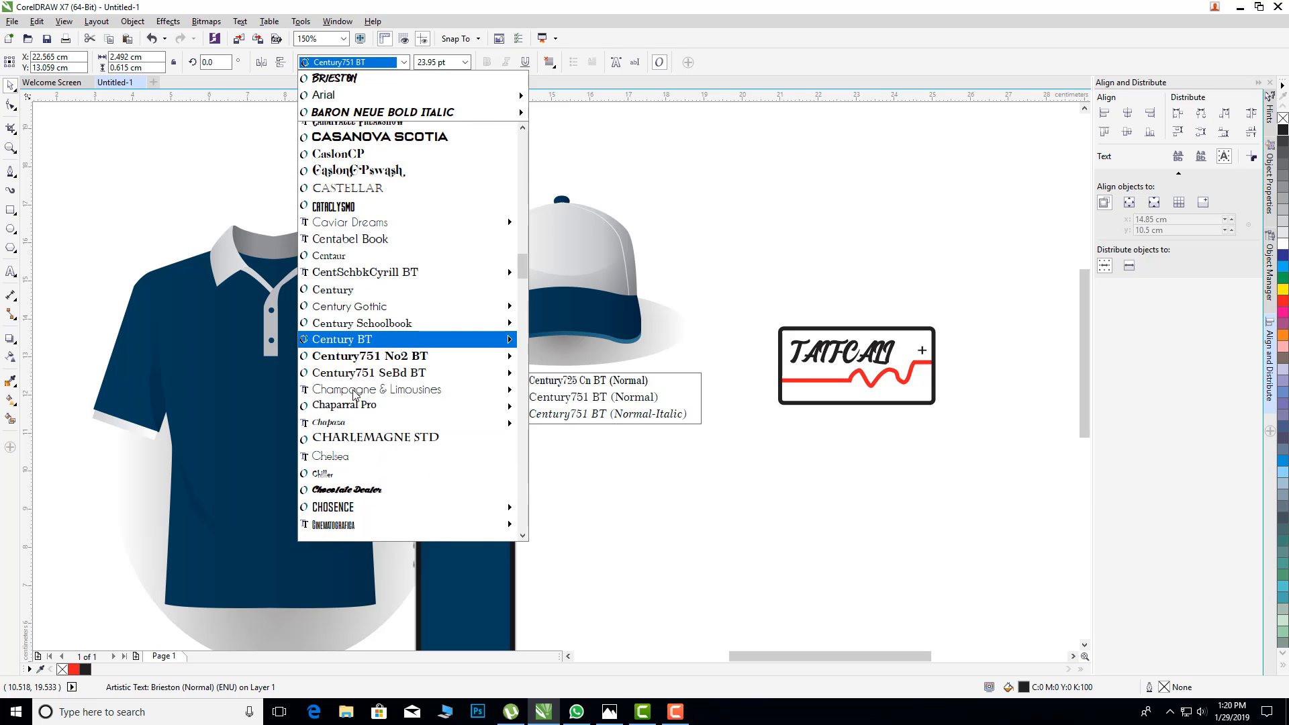
scroll(353, 395, "down", 3)
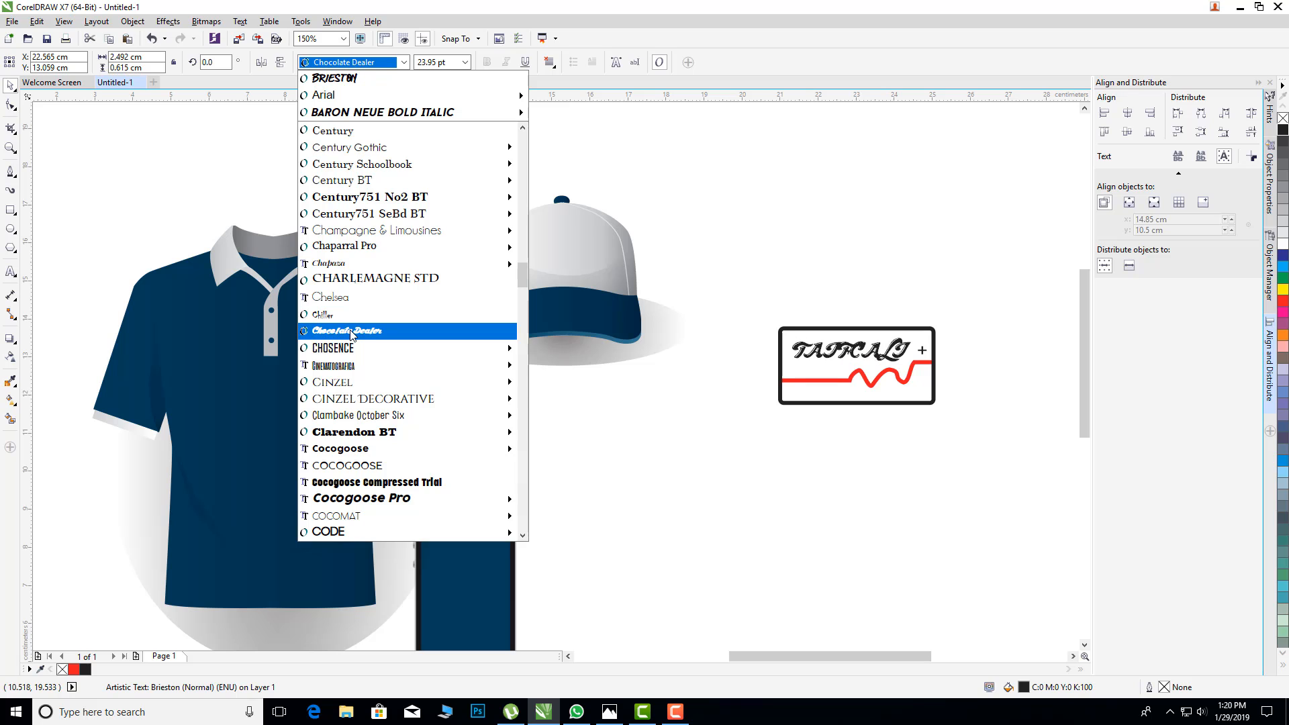
mouse_move(350, 350)
scroll(349, 350, "down", 7)
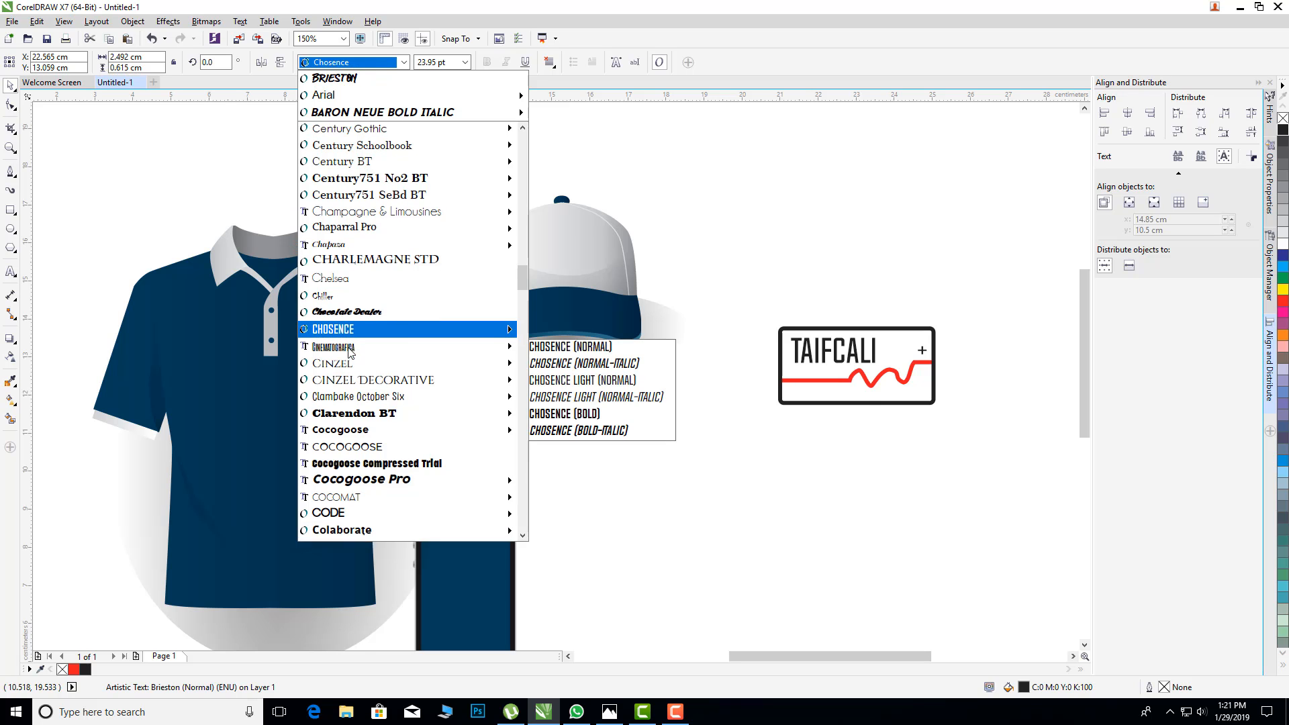
scroll(349, 396, "down", 1)
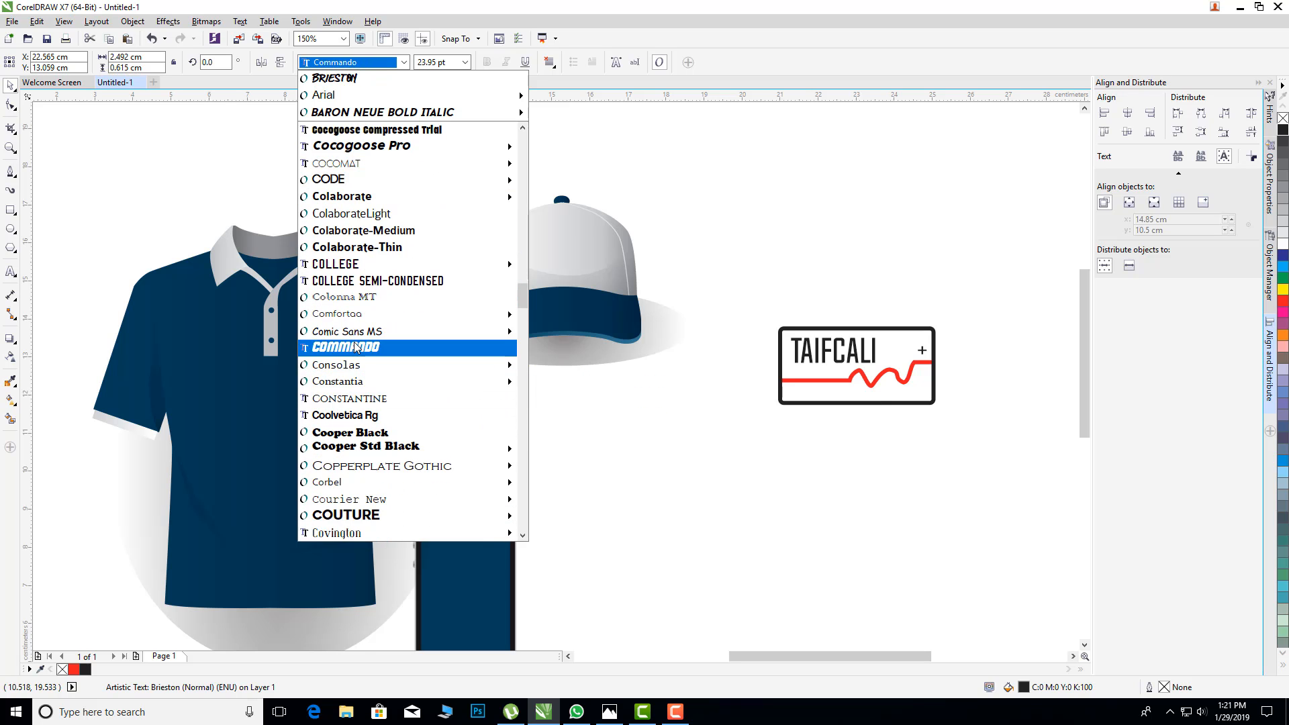
left_click(355, 347)
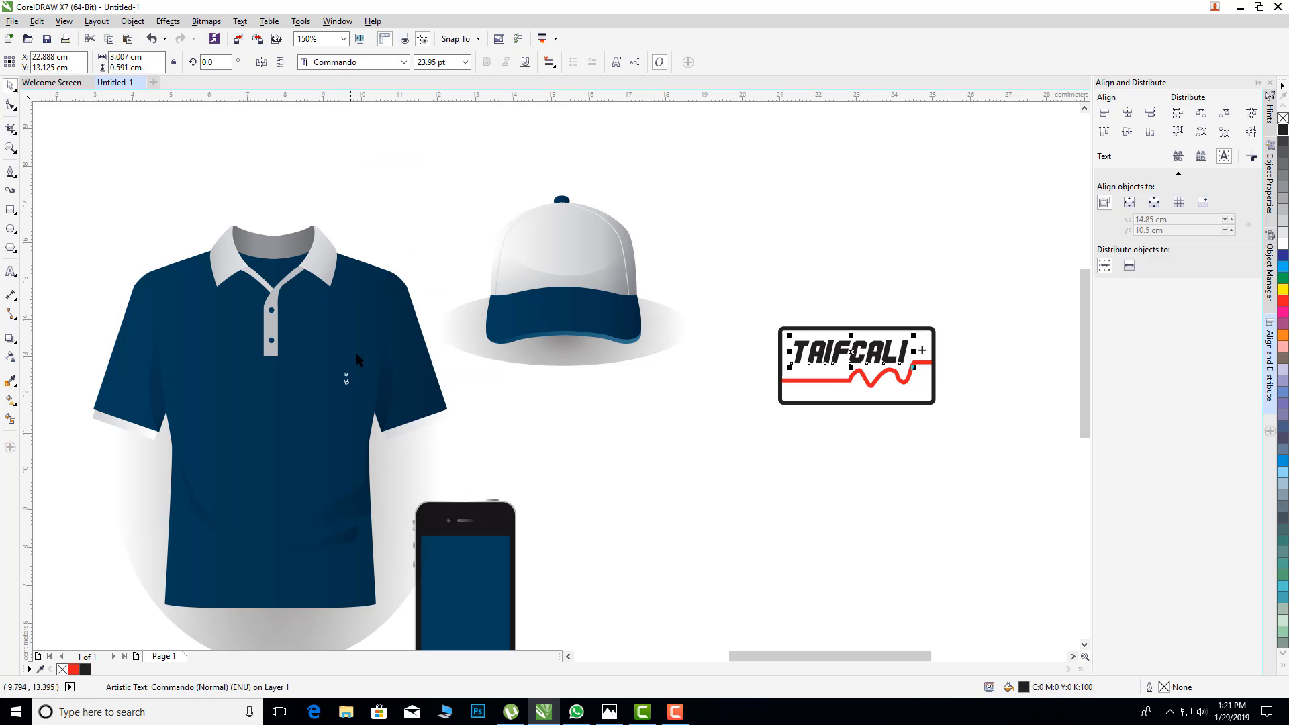
left_click(968, 502)
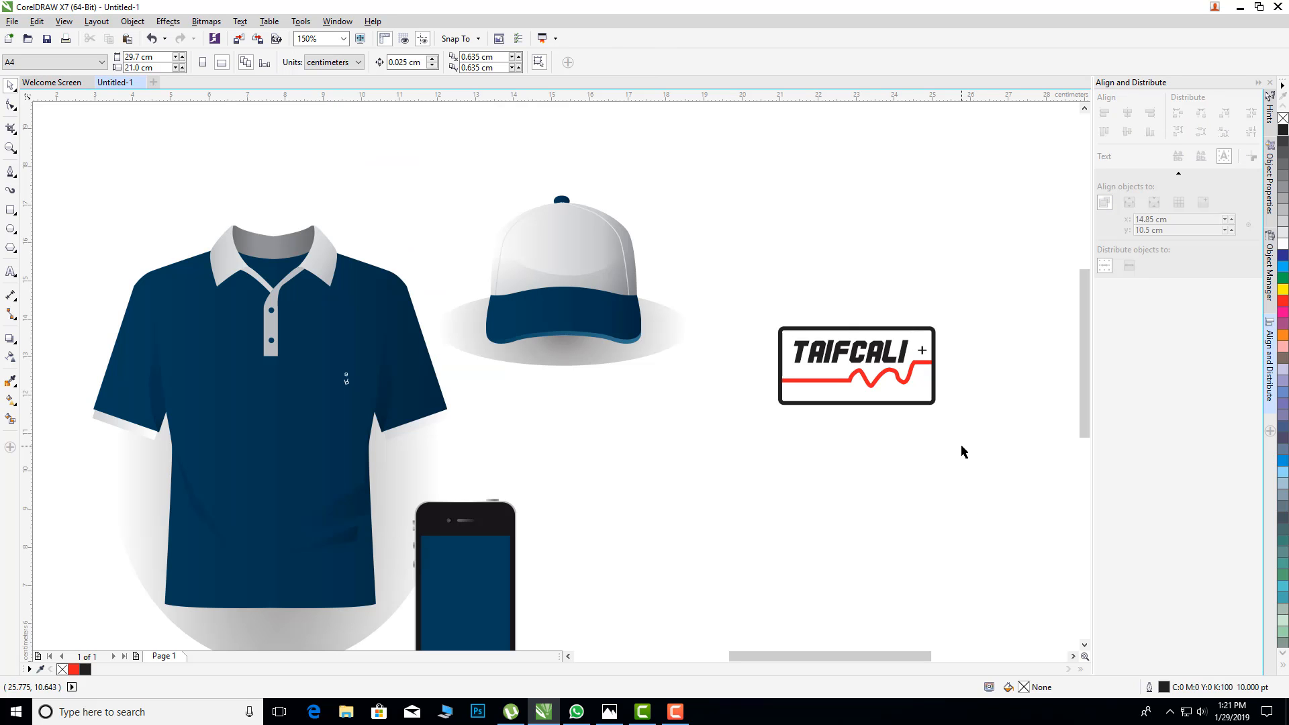
Step: Scale the whole logo down to about 1.82 × 0.88 cm and group its four objects
scroll(984, 343, "up", 1)
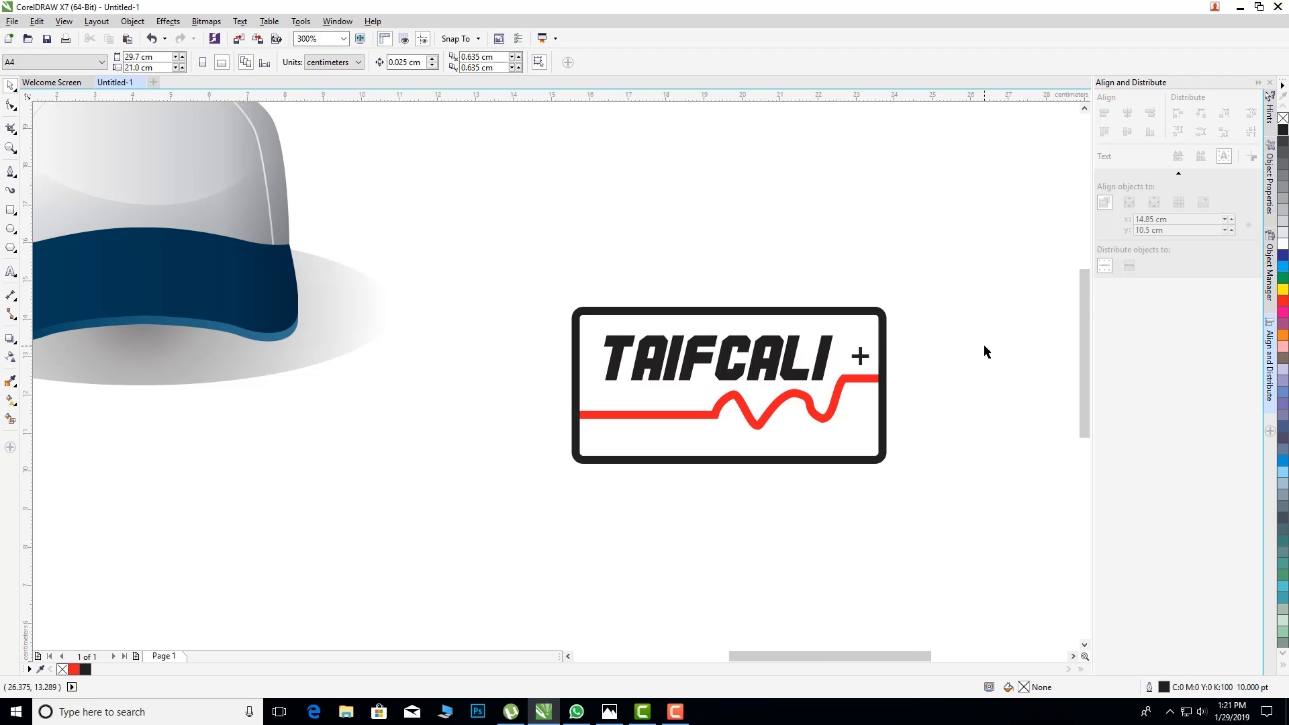
scroll(984, 346, "down", 1)
left_click_drag(981, 289, 742, 428)
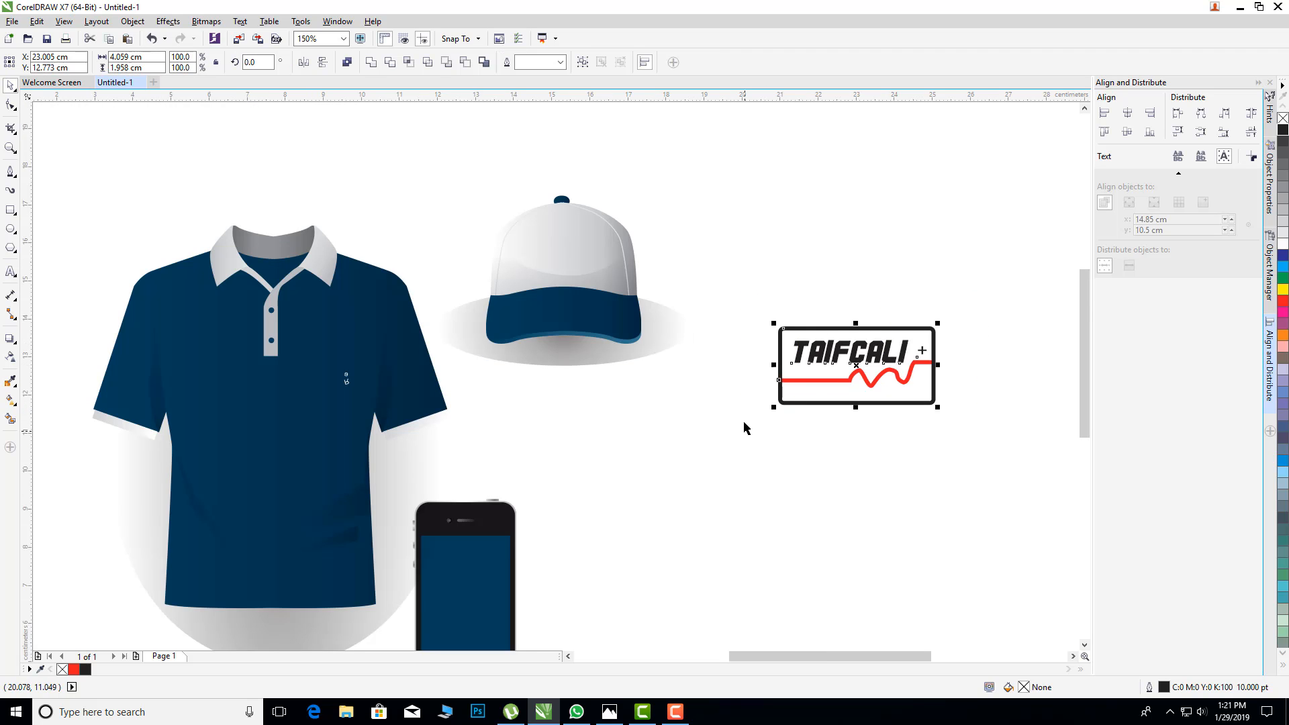
left_click_drag(937, 408, 894, 383)
left_click(964, 410)
left_click_drag(799, 329, 916, 421)
left_click(583, 62)
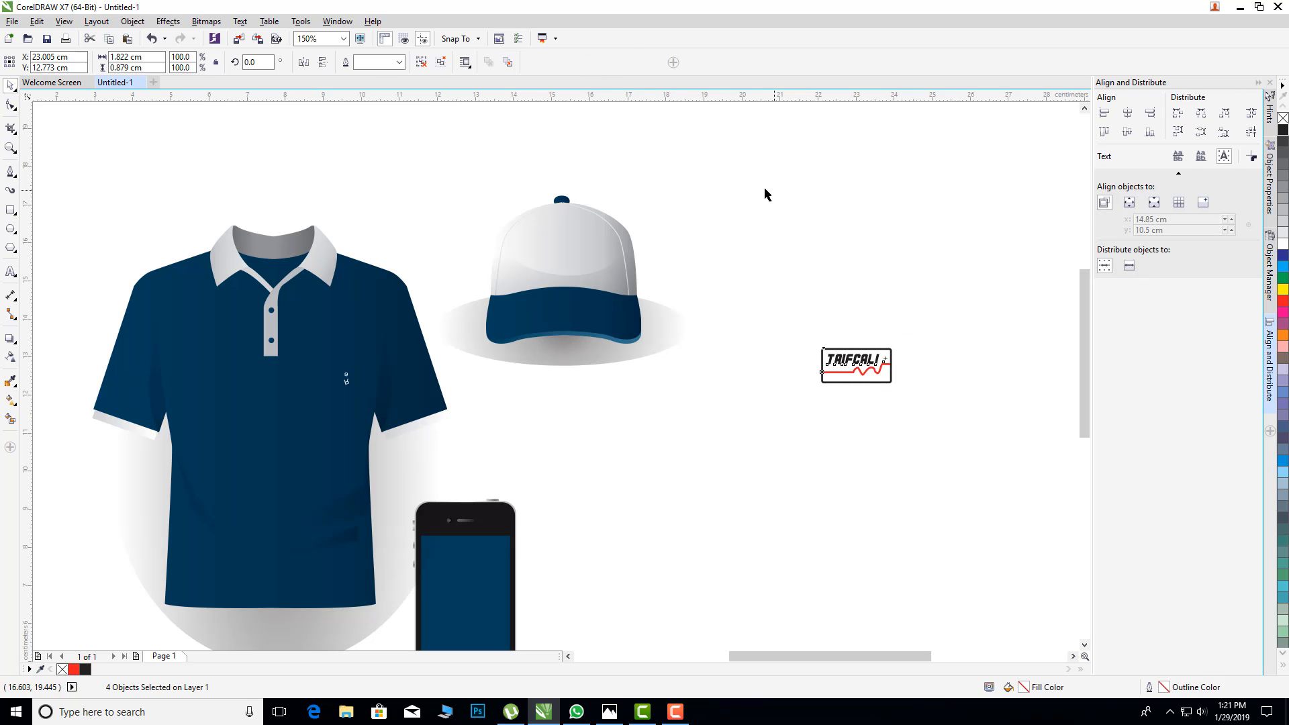
Step: Move the grouped logo onto the front of the cap and nudge it slightly right to centre it
left_click_drag(863, 366, 571, 253)
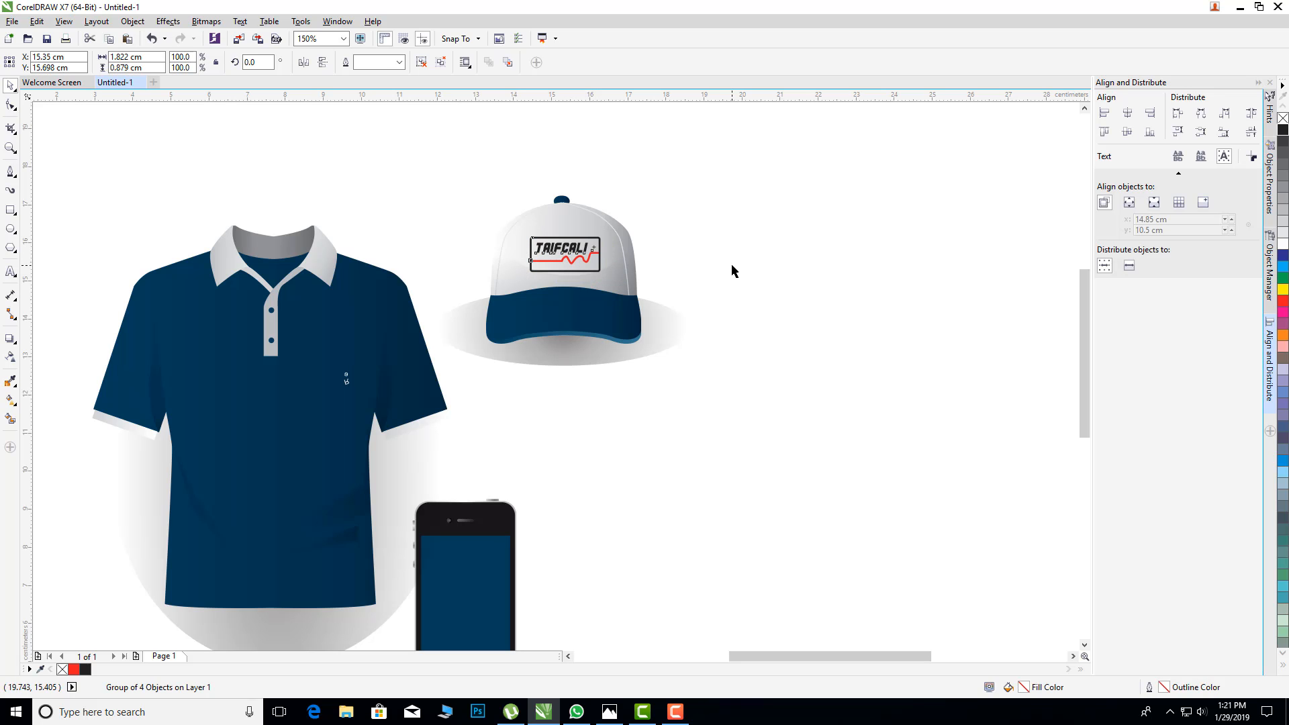
left_click(756, 297)
double_click(567, 264)
key("Right")
key("Right")
key("Right")
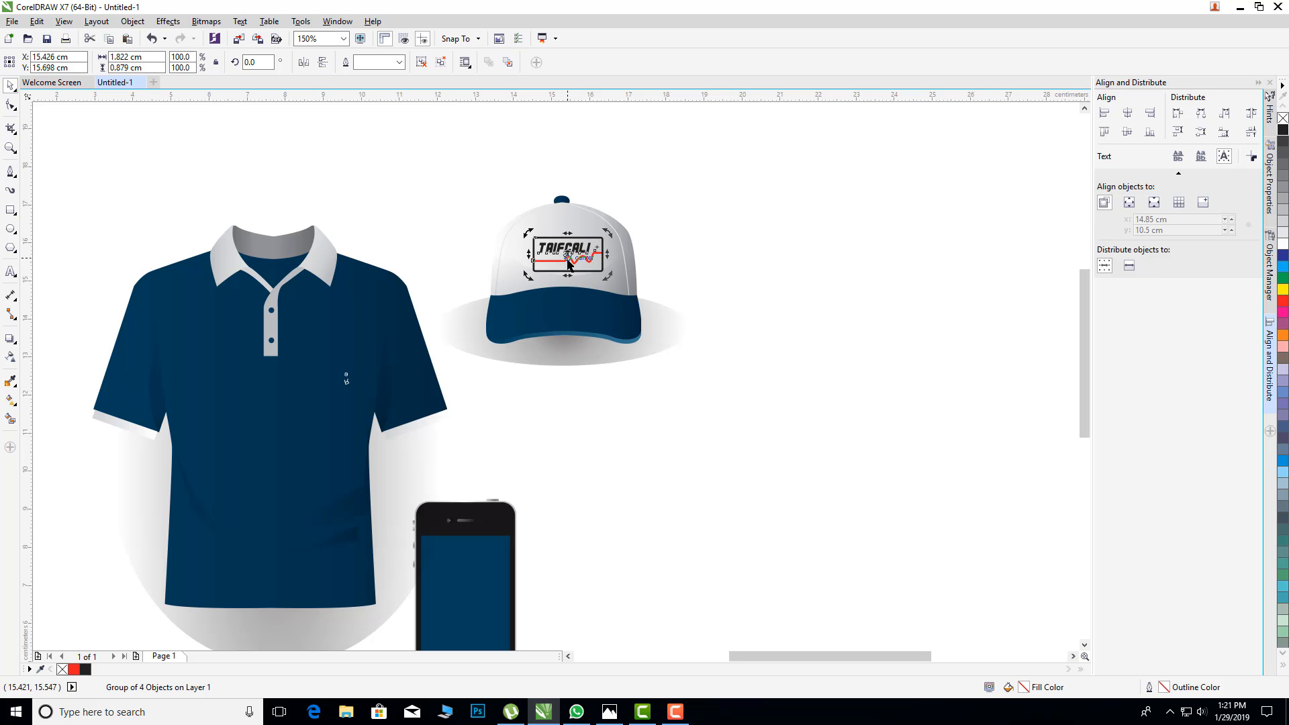
Step: Ungroup the polo shirt mockup and its nested group to separate the shirt parts
left_click(365, 367)
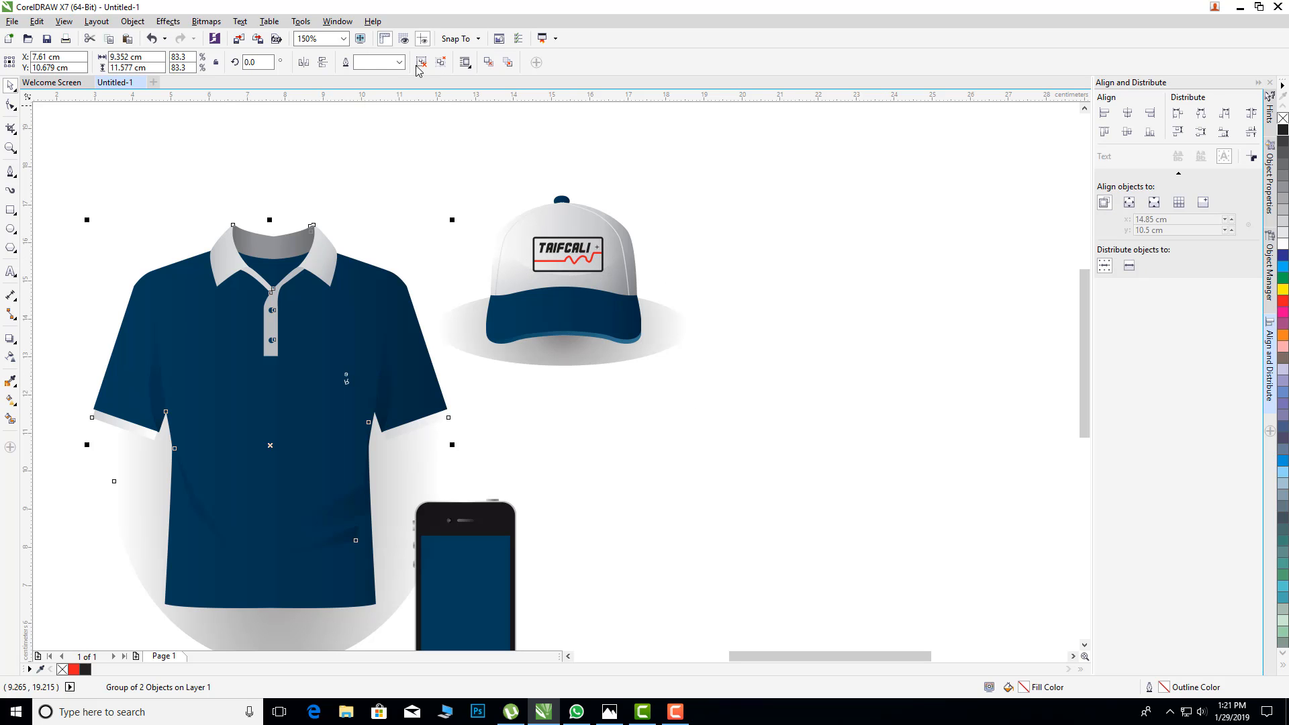
left_click(420, 63)
left_click(382, 257)
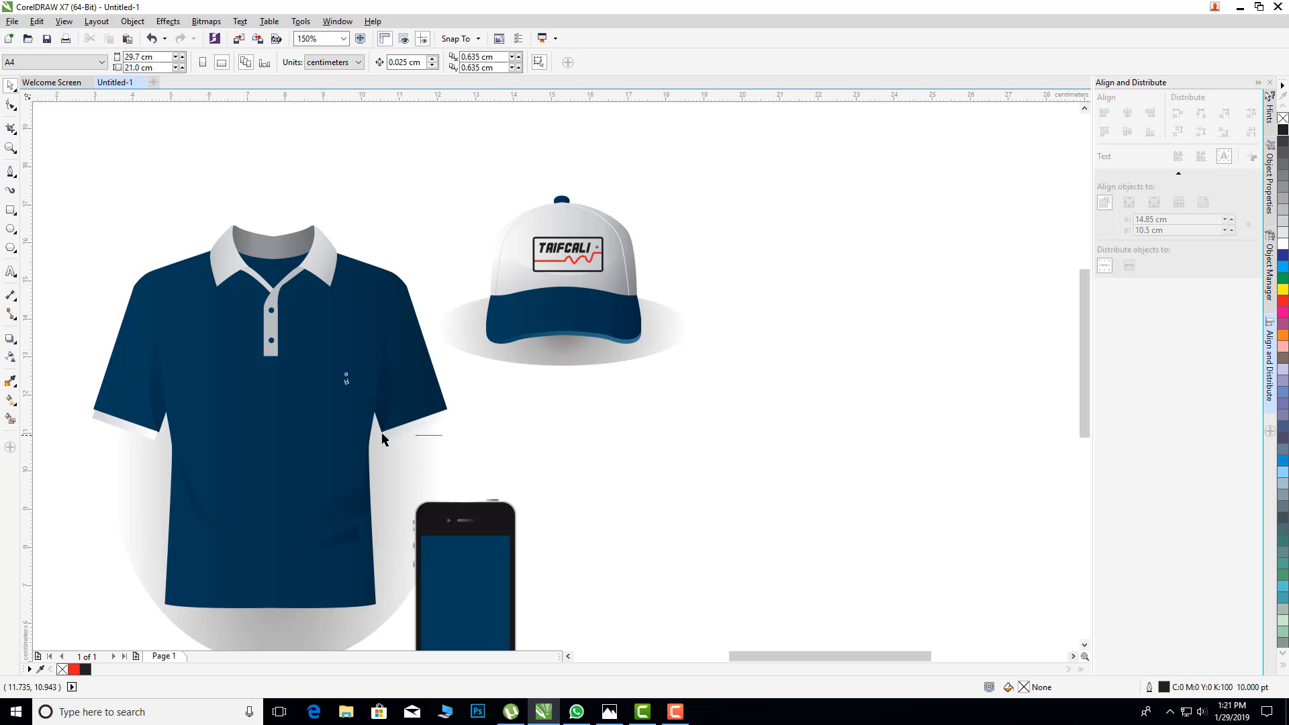
left_click_drag(382, 439, 321, 348)
left_click(346, 383)
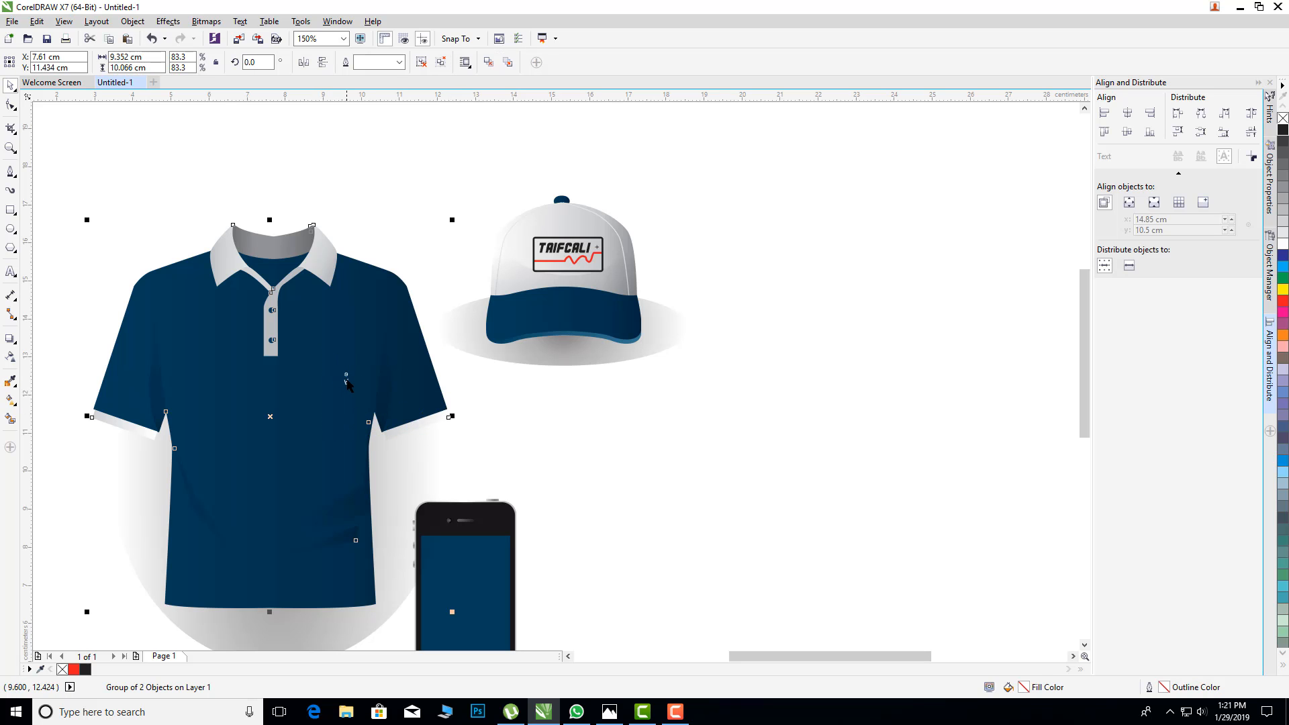
left_click(420, 63)
left_click(431, 452)
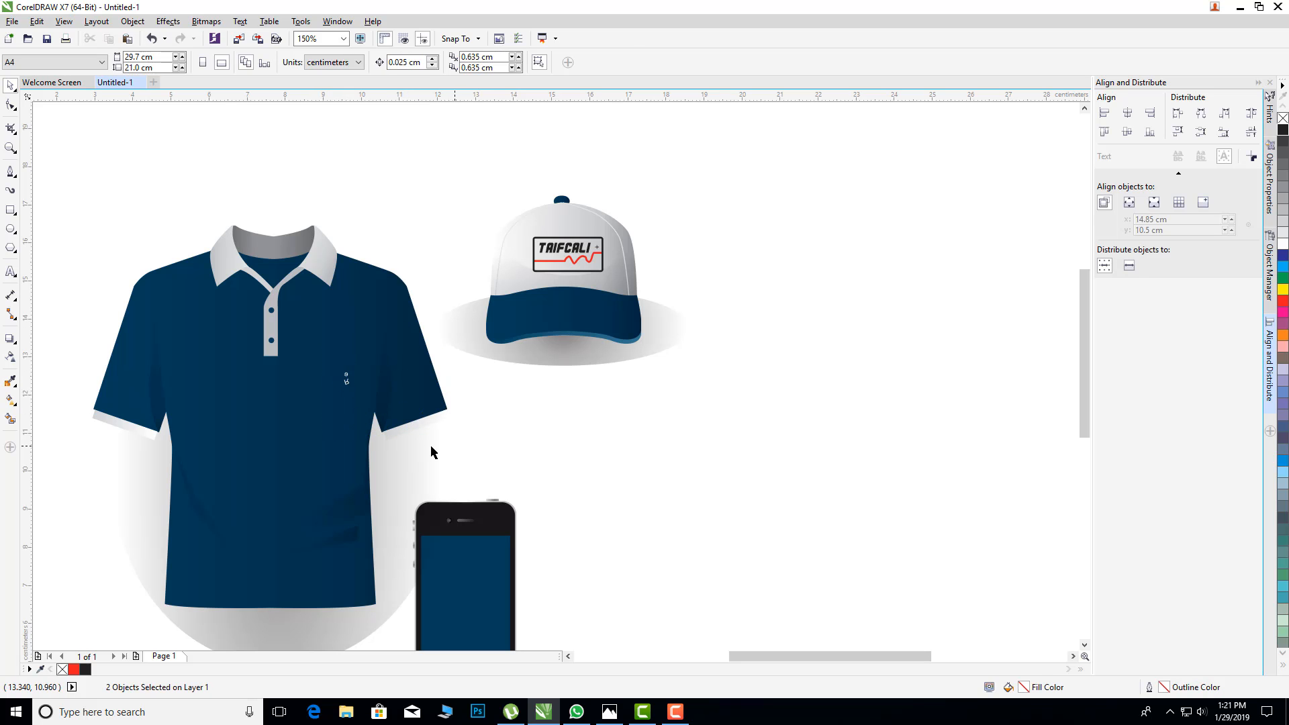
Step: Remove the small emblem from the shirt's chest and place the grey gradient ellipse back behind the shirt
left_click_drag(431, 451, 358, 378)
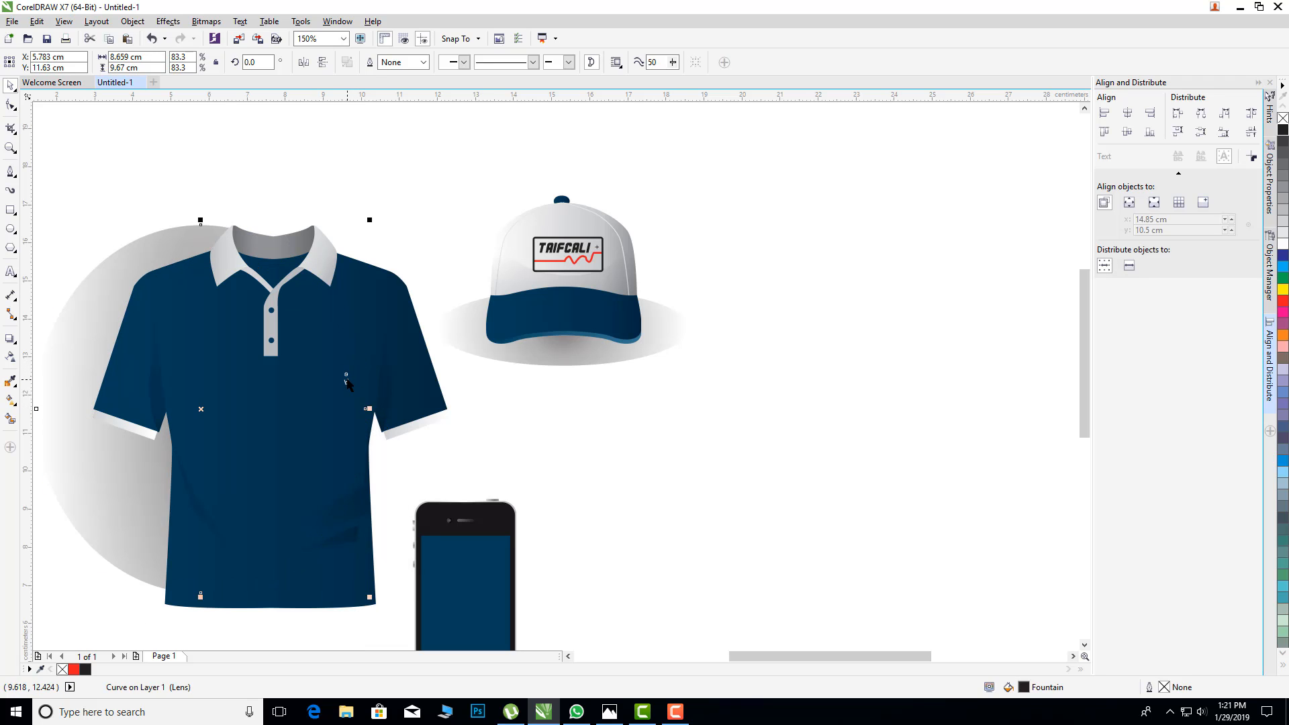
double_click(348, 384)
key("Escape")
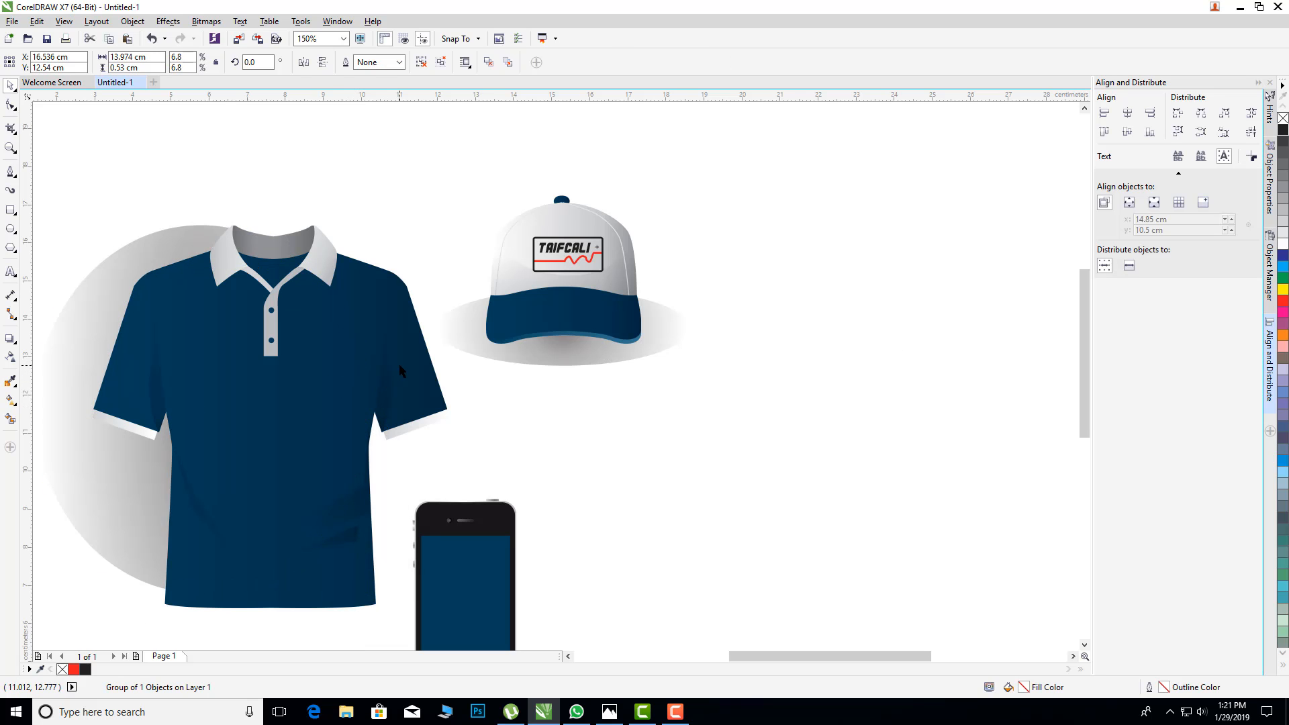
left_click_drag(147, 248, 200, 271)
left_click(831, 376)
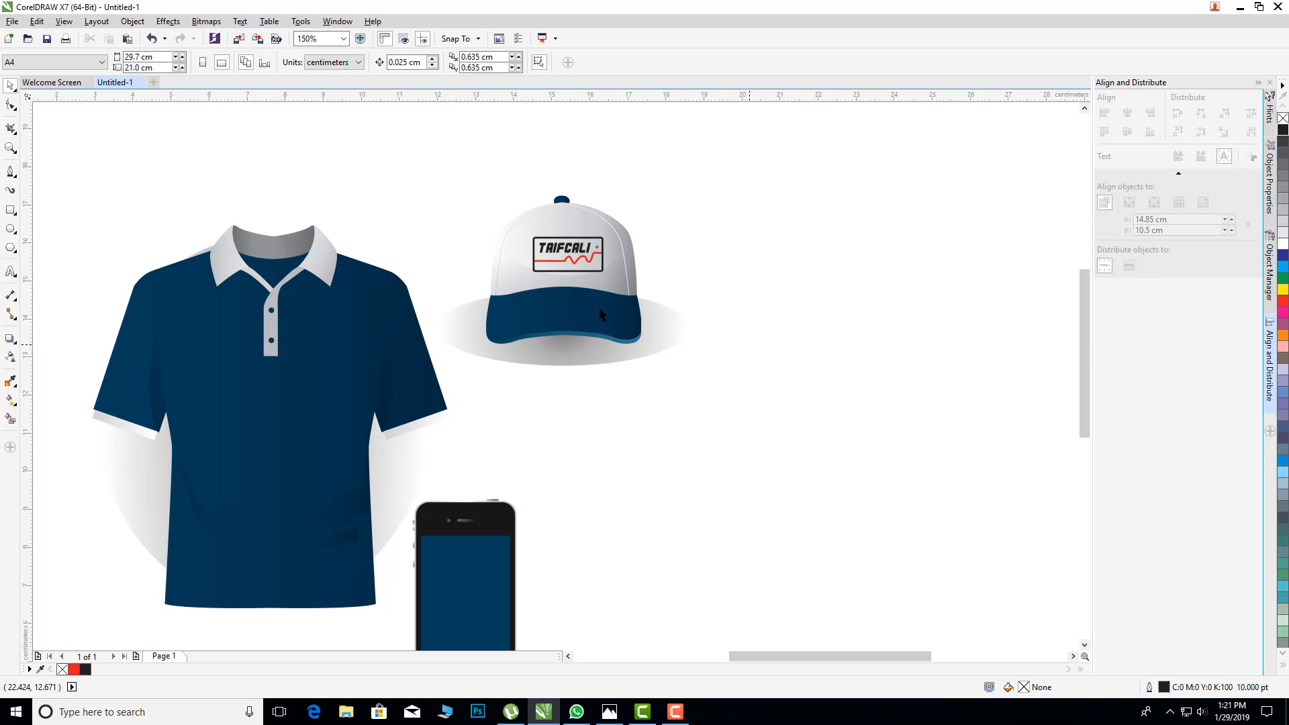
Step: Place a copy of the cap's logo on the polo shirt's chest, just right of the button placket
scroll(552, 266, "up", 1)
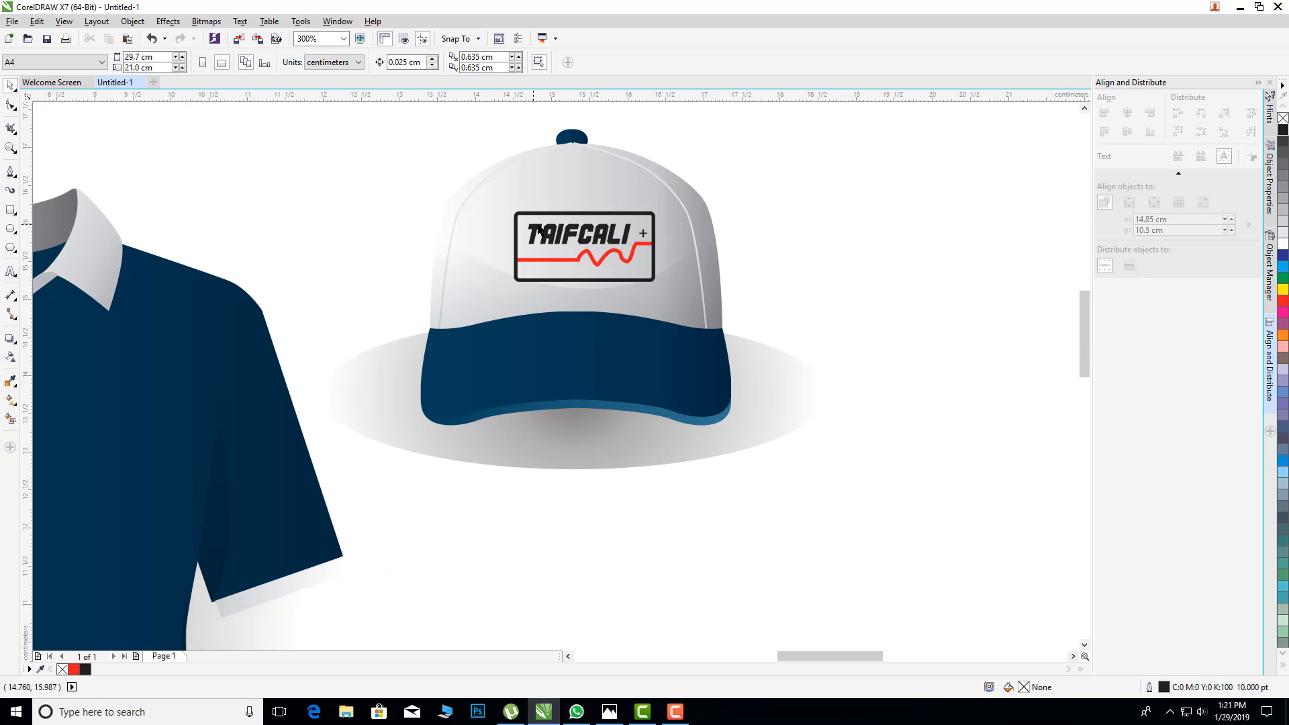
left_click(561, 234)
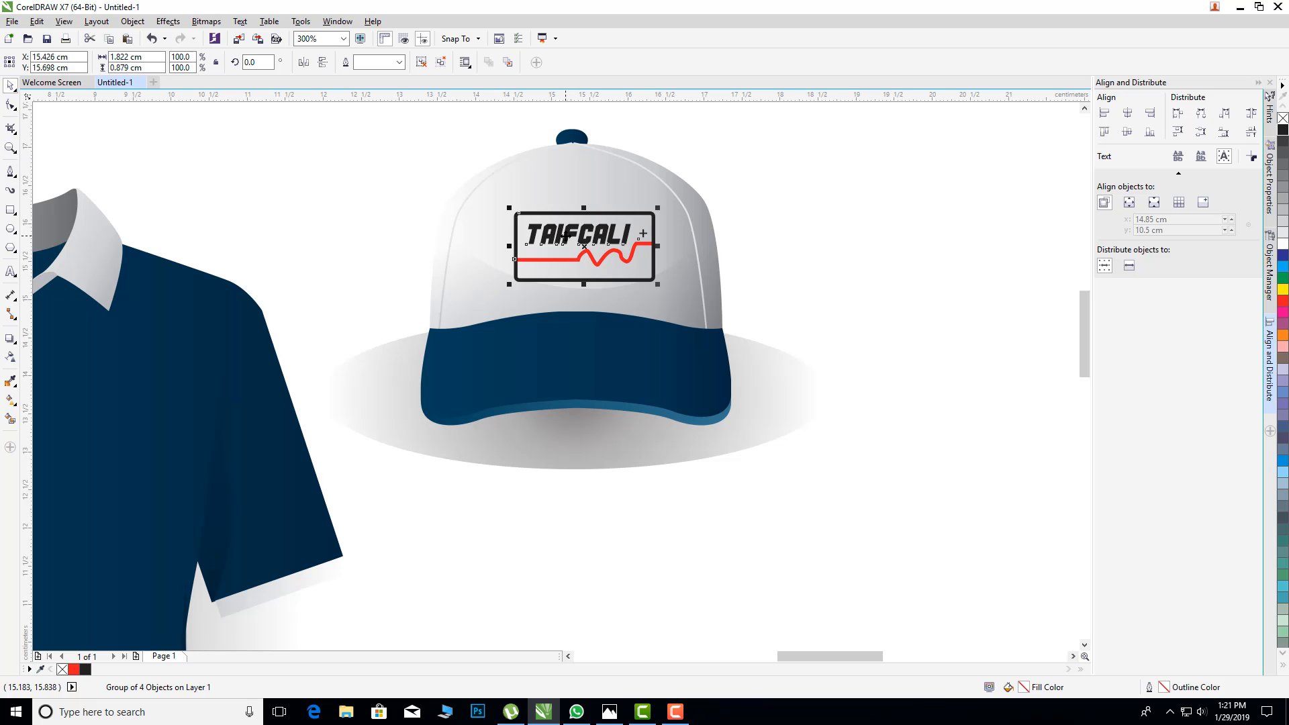
left_click_drag(565, 249, 83, 395)
scroll(291, 396, "down", 2)
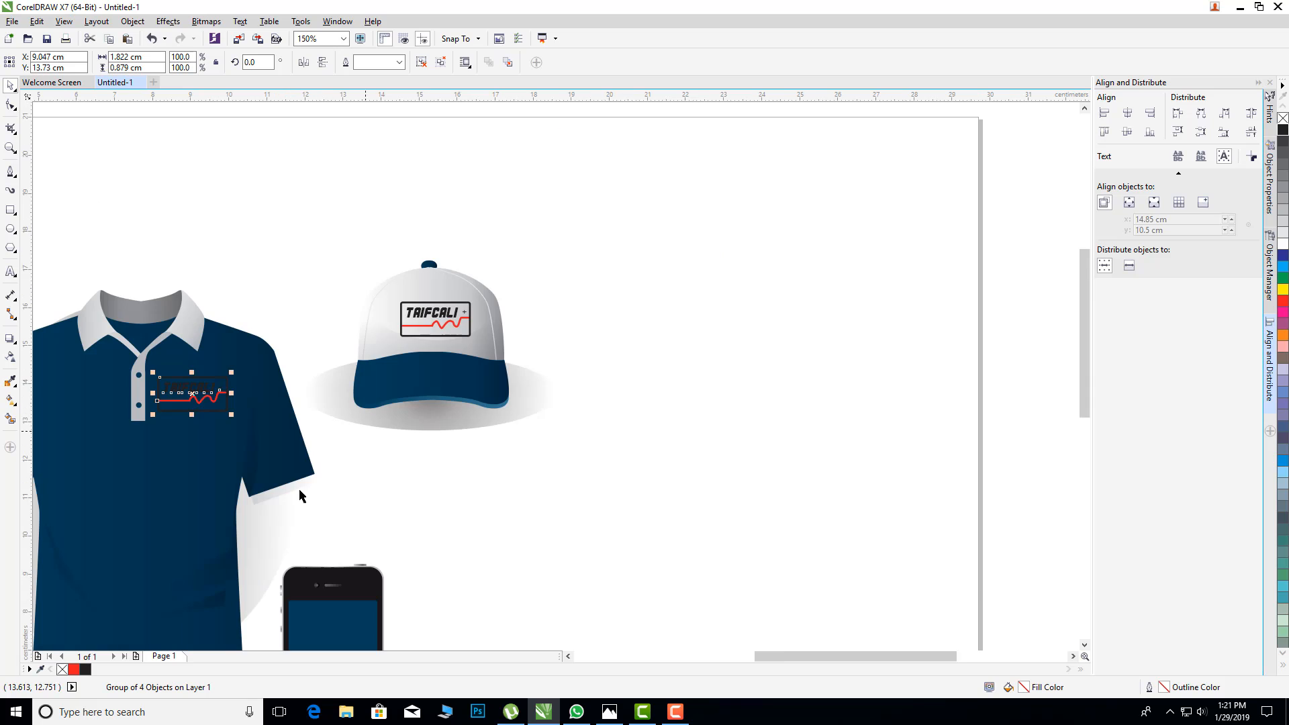
left_click_drag(771, 658, 741, 662)
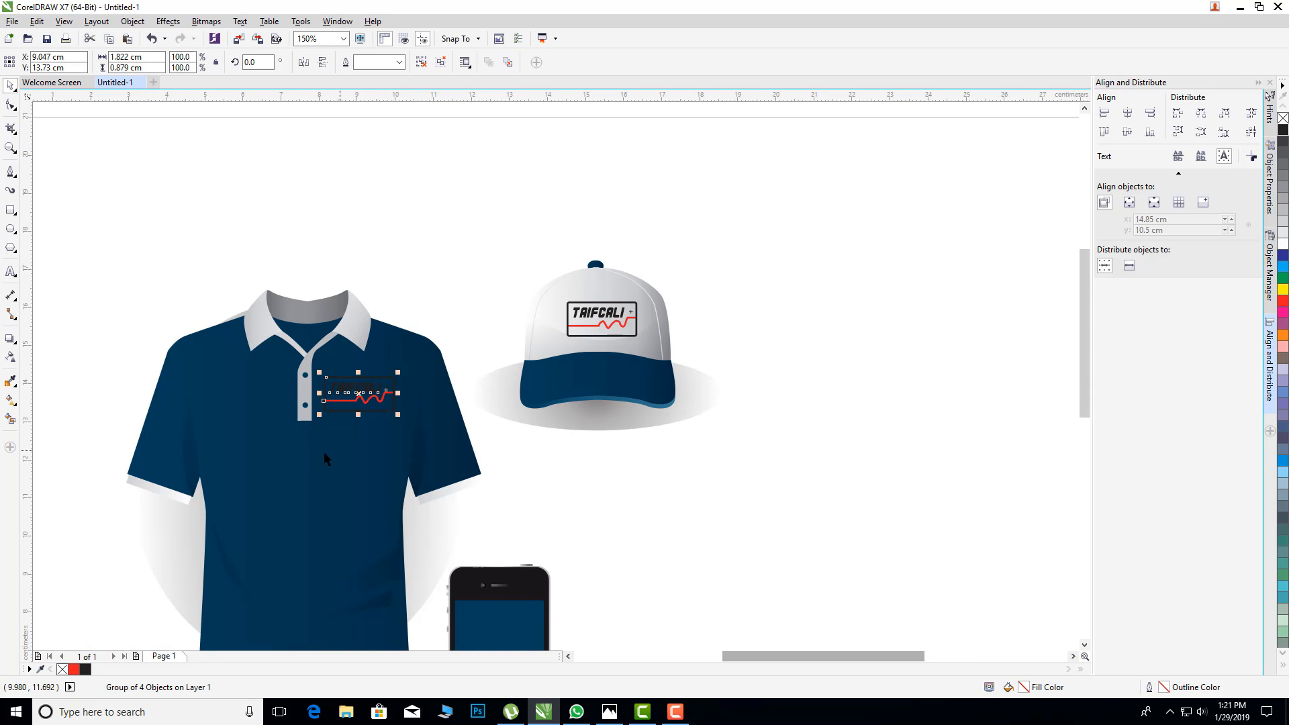
scroll(343, 439, "up", 2)
left_click_drag(374, 349, 373, 381)
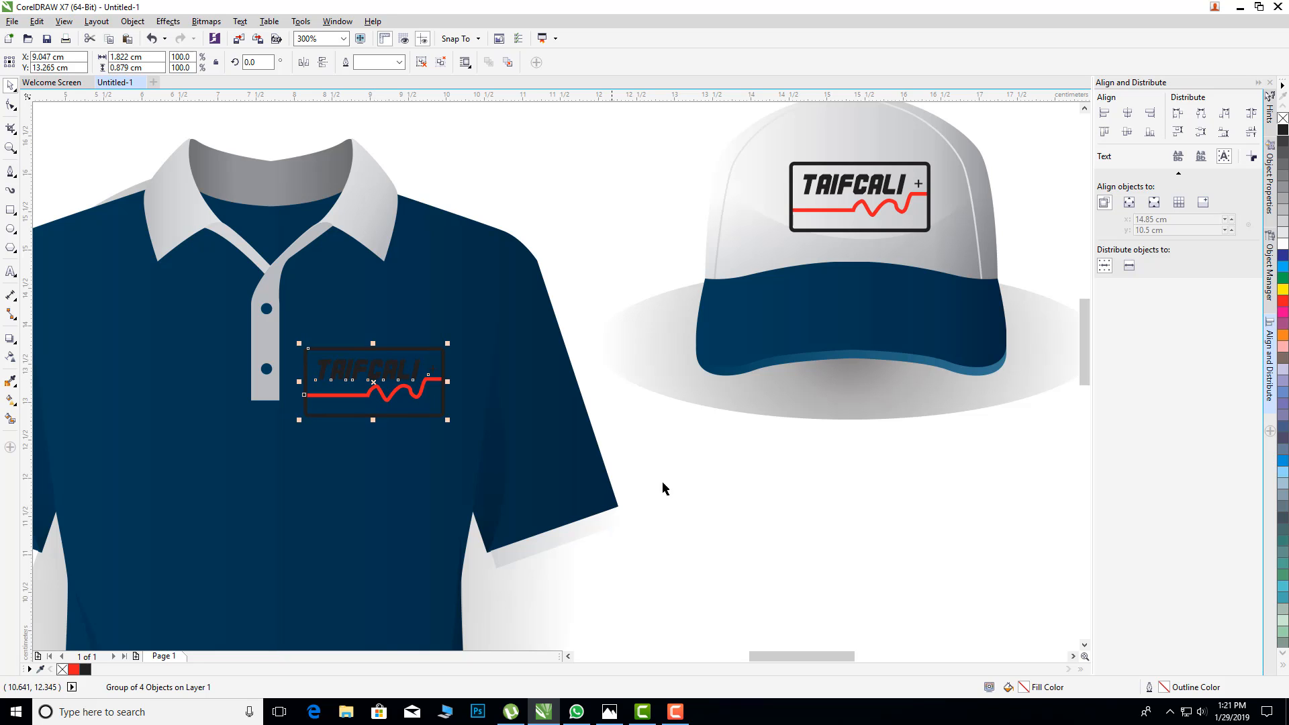
left_click(693, 484)
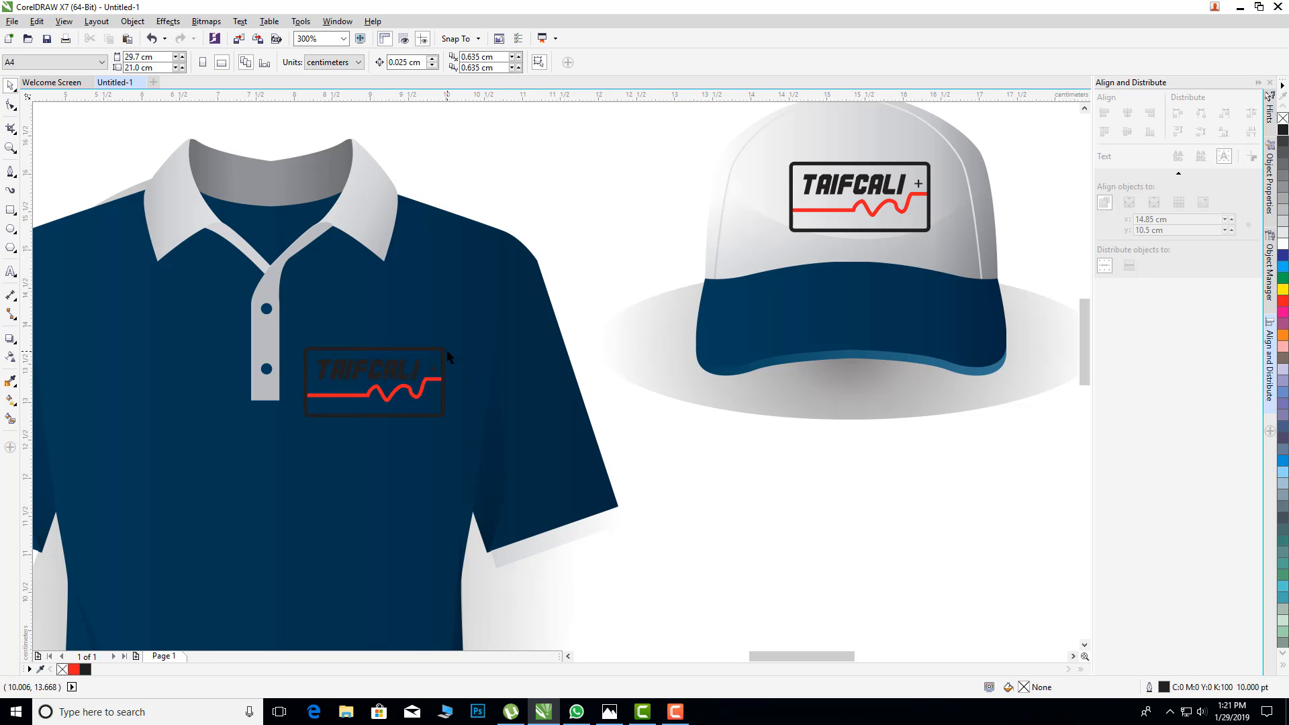
Step: Set the outline colour of the logo copy on the shirt to white
left_click(443, 349)
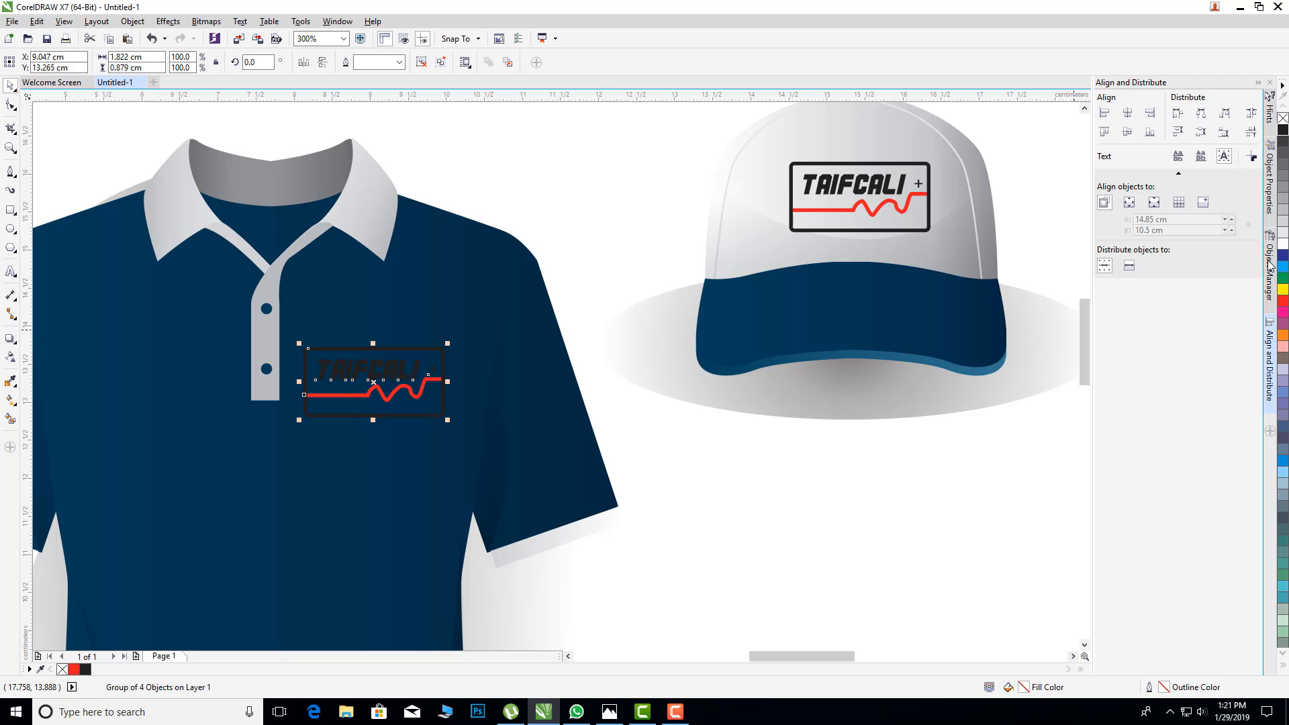
right_click(1283, 246)
left_click(800, 457)
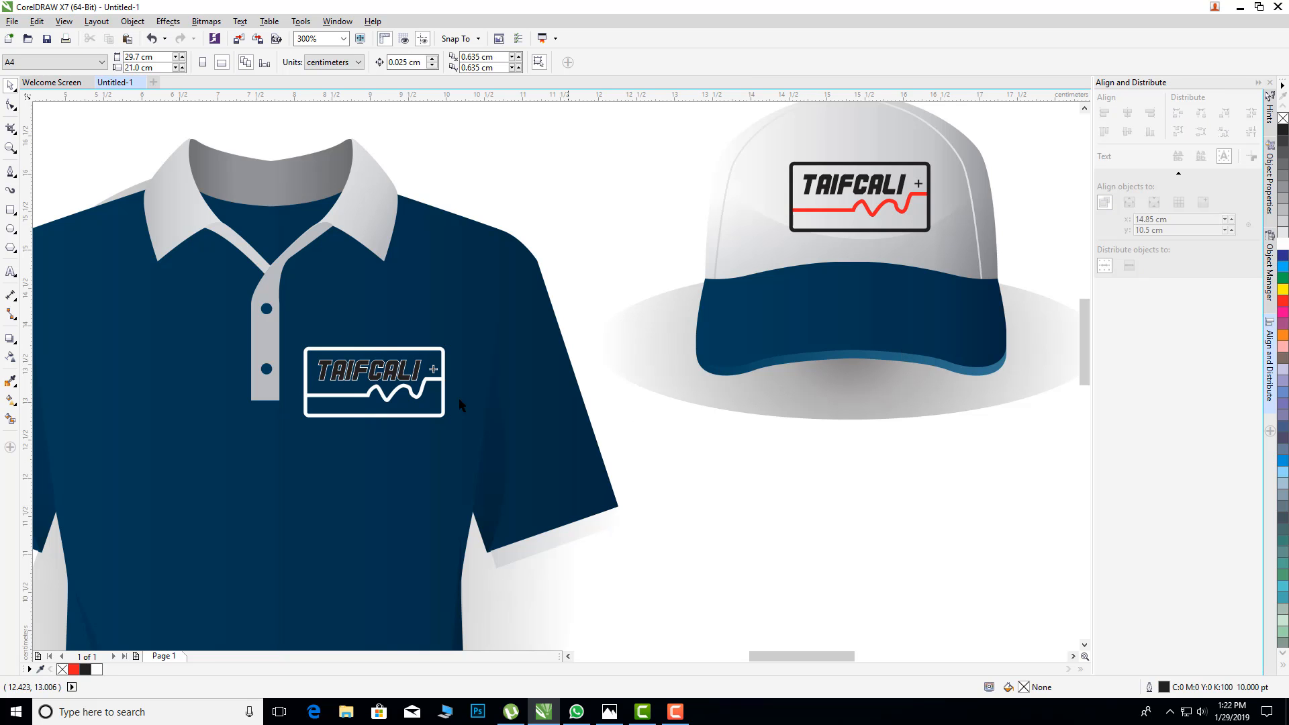
scroll(361, 403, "up", 2)
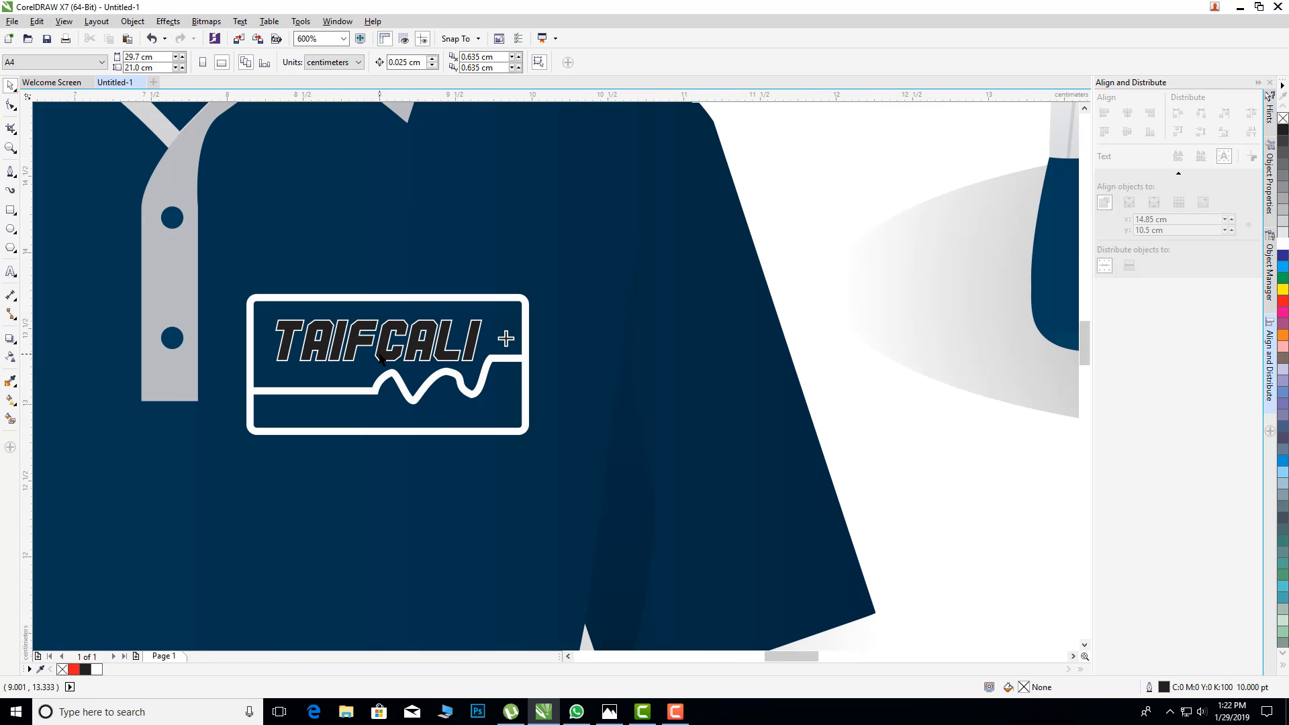
Step: Remove the outline from the TAIFCALI text in the shirt's chest logo and fill the text with white
left_click(381, 358)
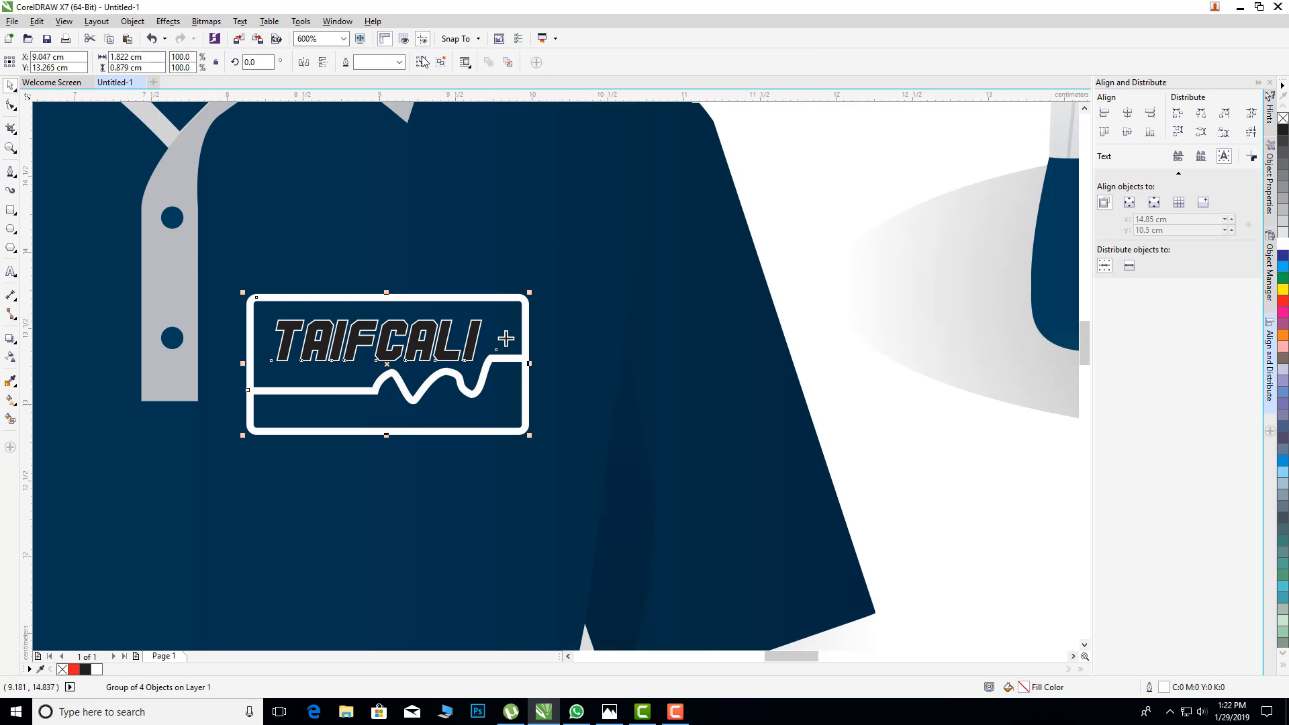
left_click(840, 156)
left_click(474, 361)
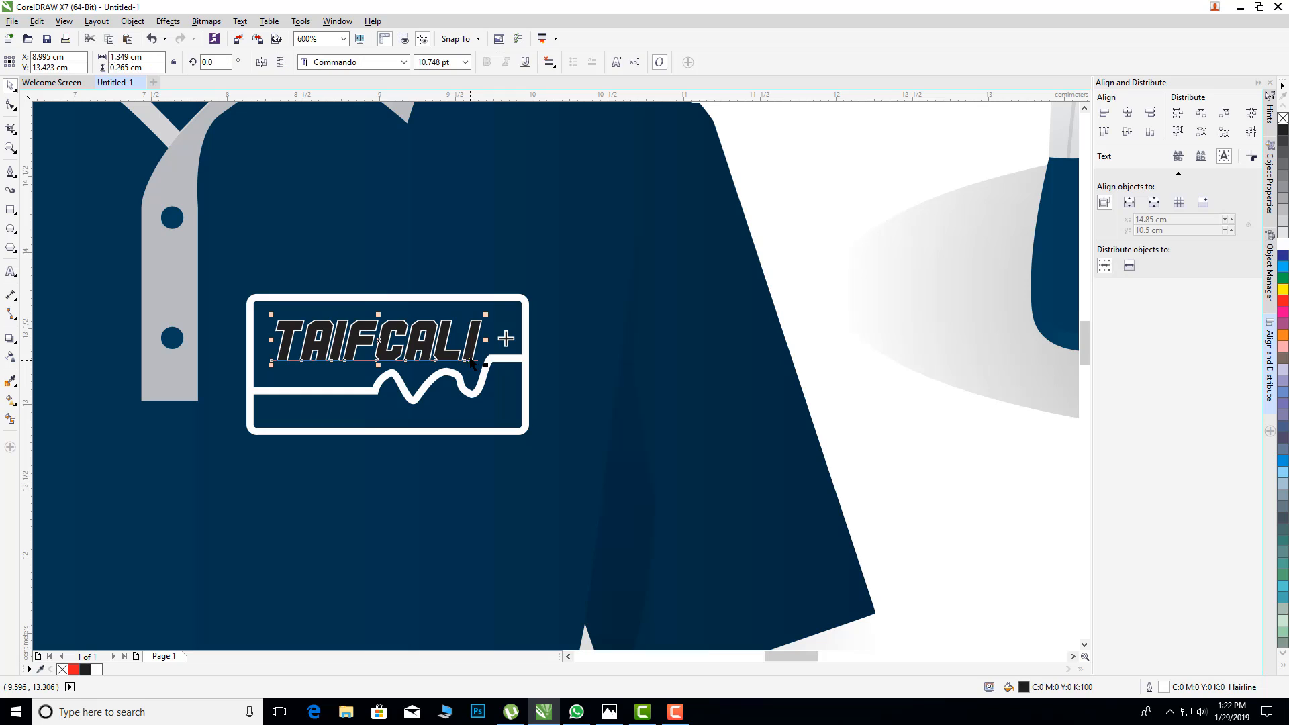
right_click(1283, 120)
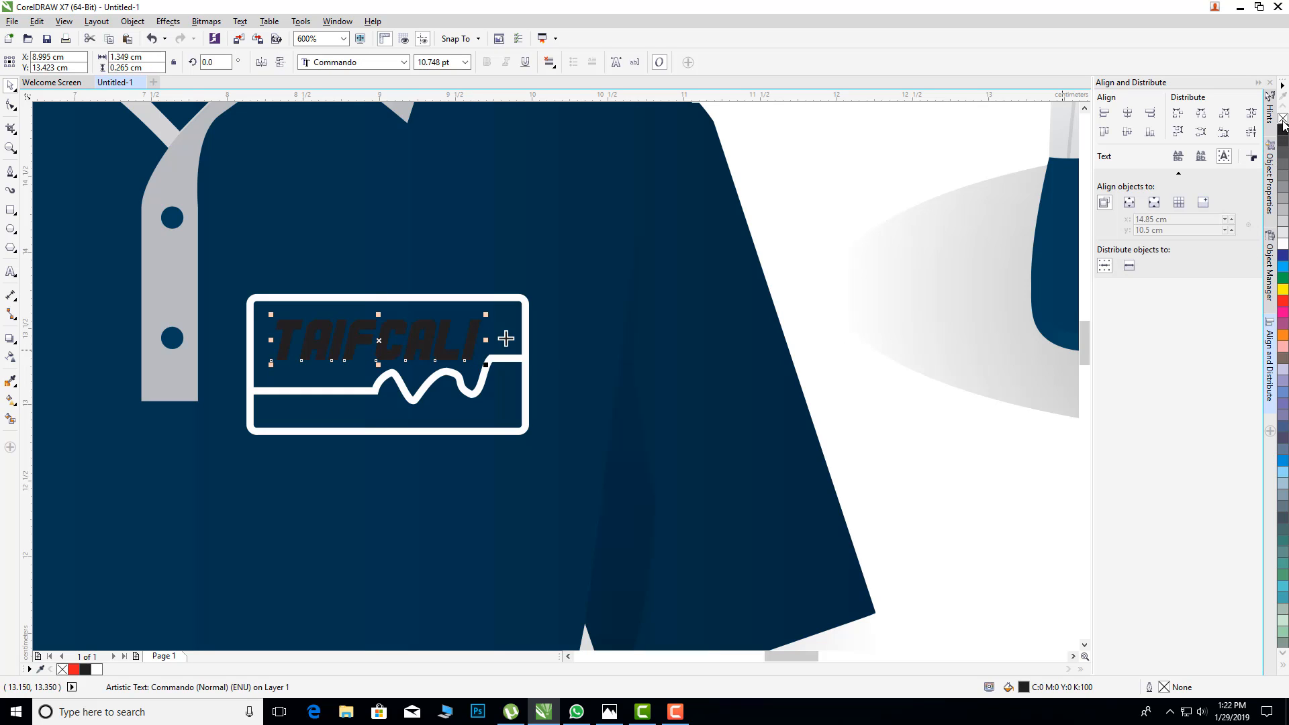
left_click(1281, 244)
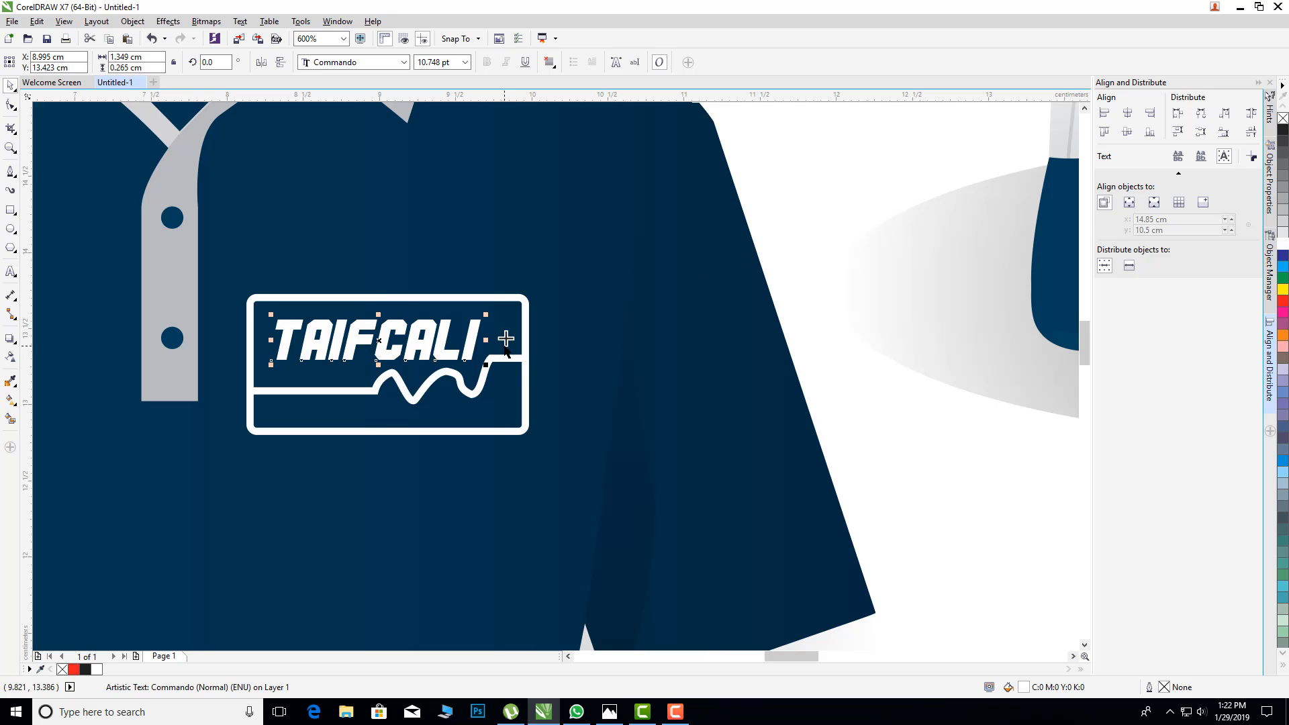
Step: Remove the outline from the small plus sign in the shirt's logo and fill it with white
left_click(506, 339)
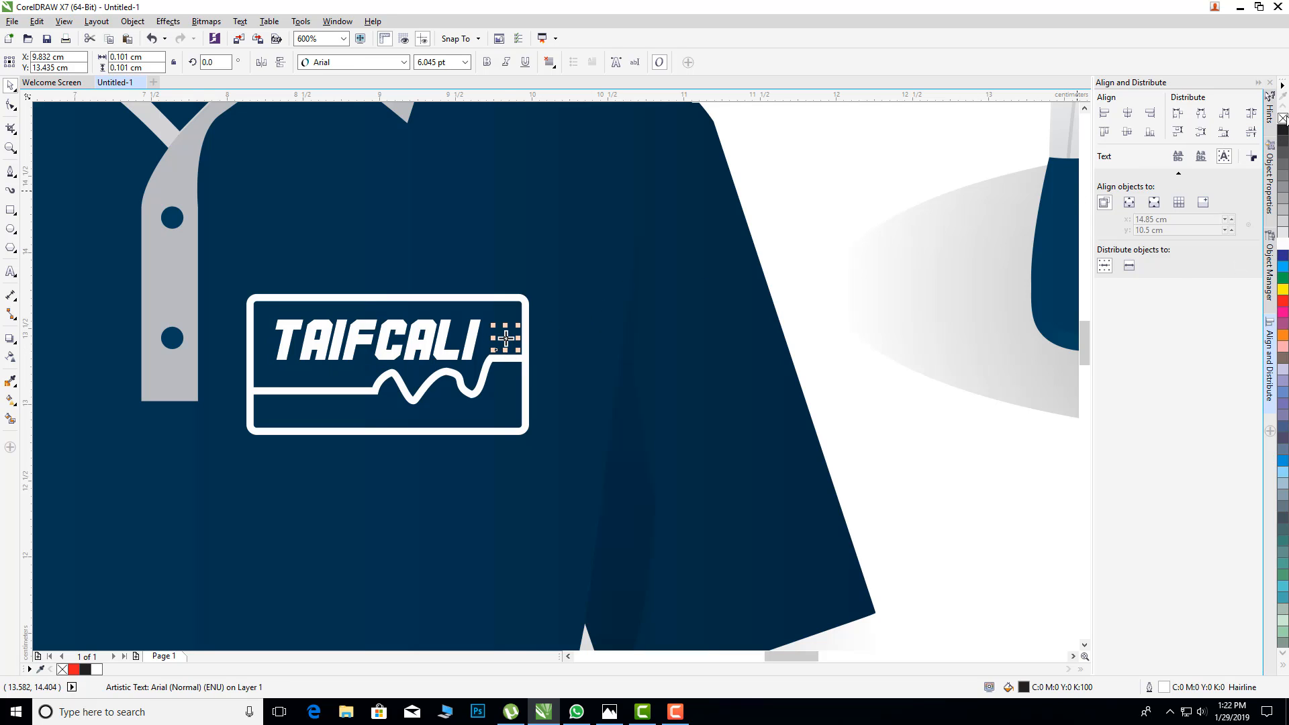
right_click(1282, 119)
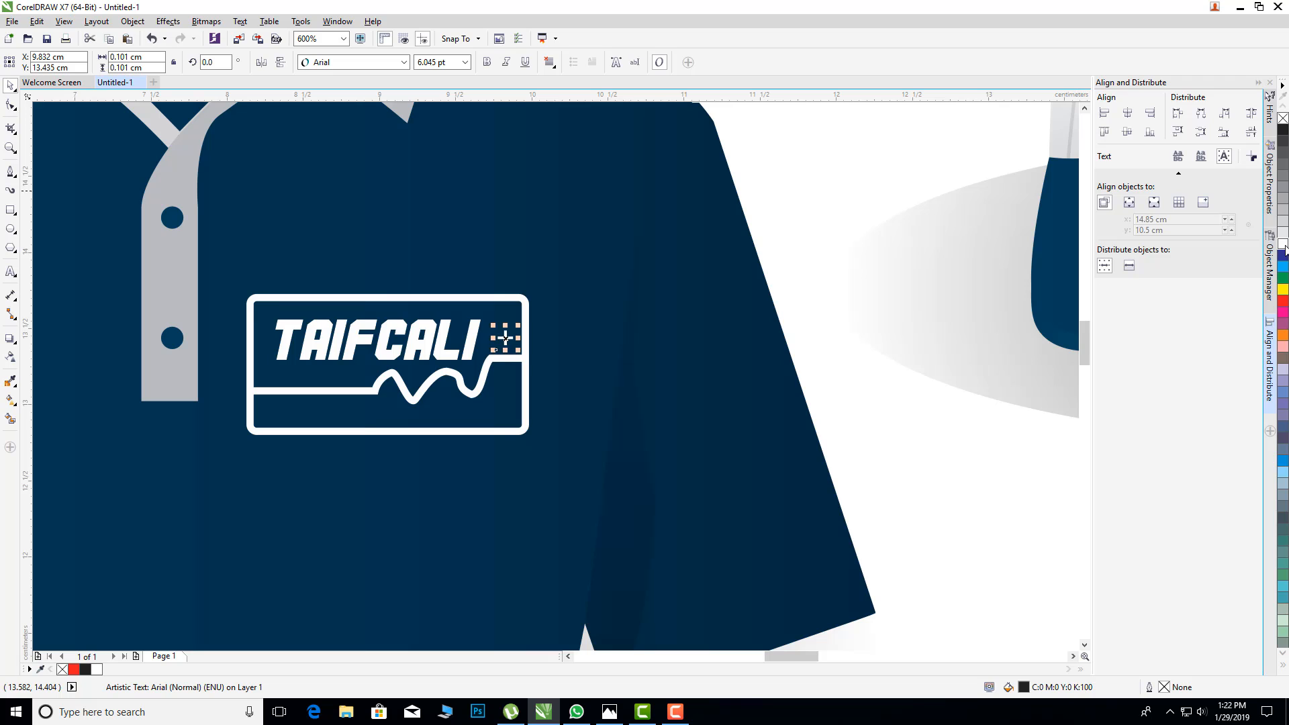
left_click(812, 287)
scroll(817, 261, "down", 2)
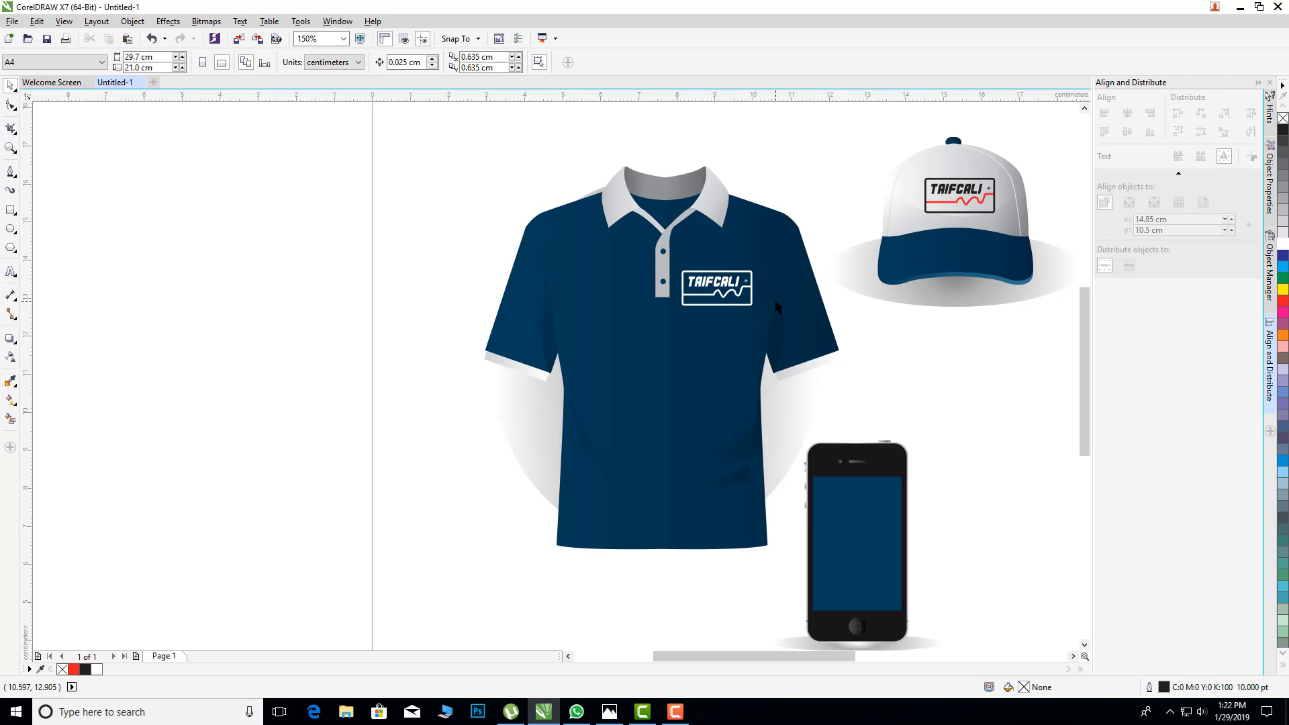
Step: Place a copy of the shirt's white logo group on the phone mockup's blue screen
scroll(775, 300, "up", 1)
left_click_drag(867, 180, 574, 351)
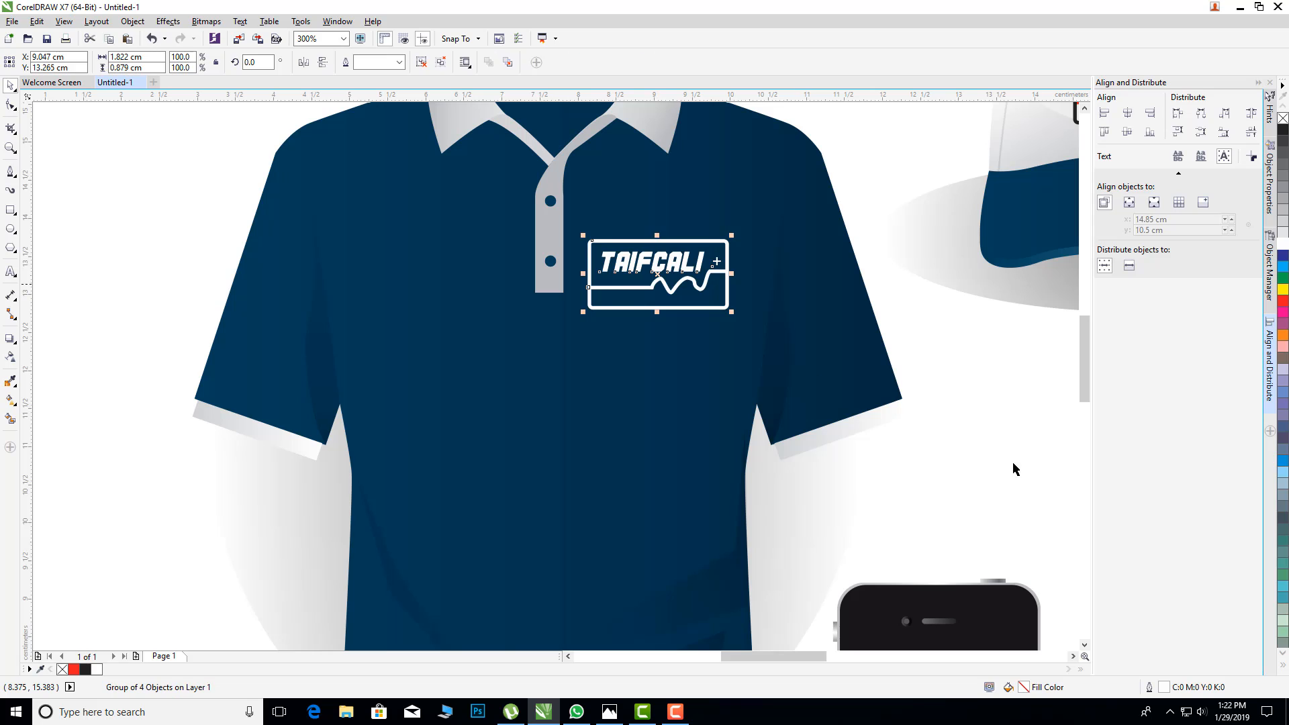
left_click(976, 420)
scroll(976, 421, "down", 1)
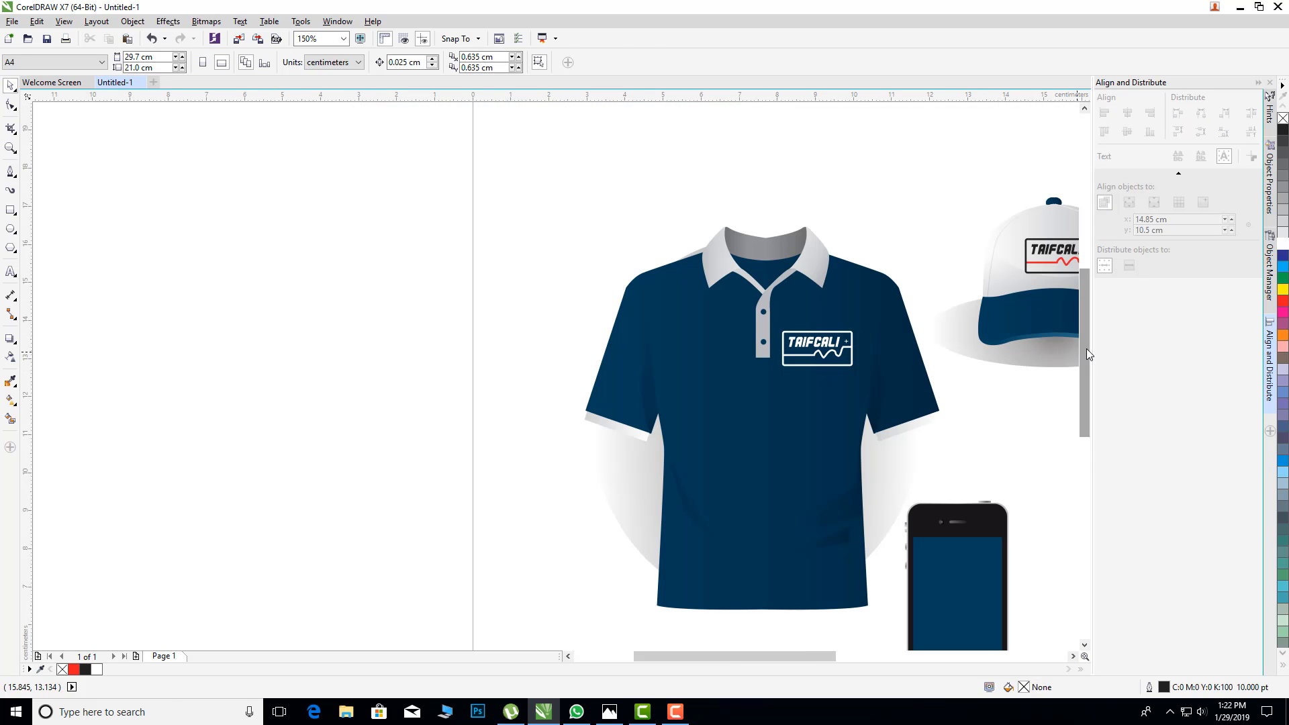
left_click_drag(1086, 349, 1085, 373)
left_click(826, 281)
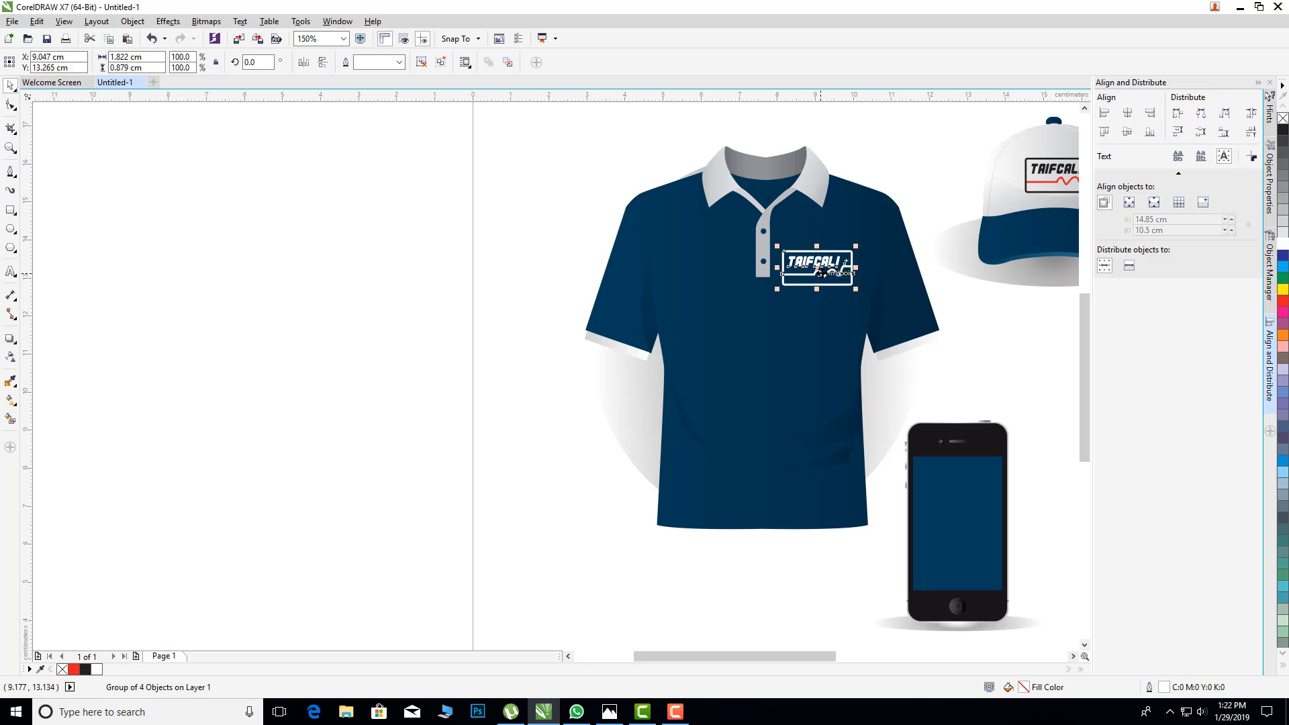
left_click_drag(820, 268, 956, 515)
left_click_drag(823, 655, 850, 655)
left_click_drag(1083, 395, 1083, 440)
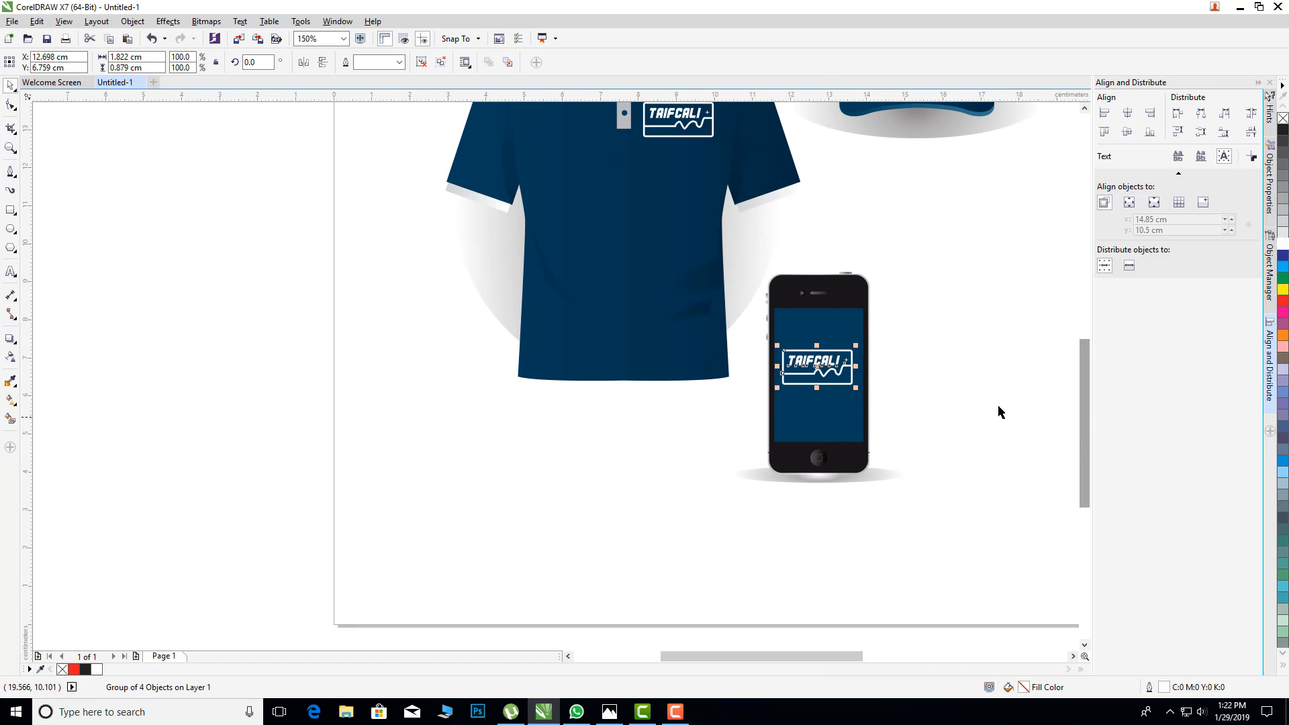
Step: Shift the logo copy slightly to centre it on the phone's screen and group it with the phone
left_click(946, 331)
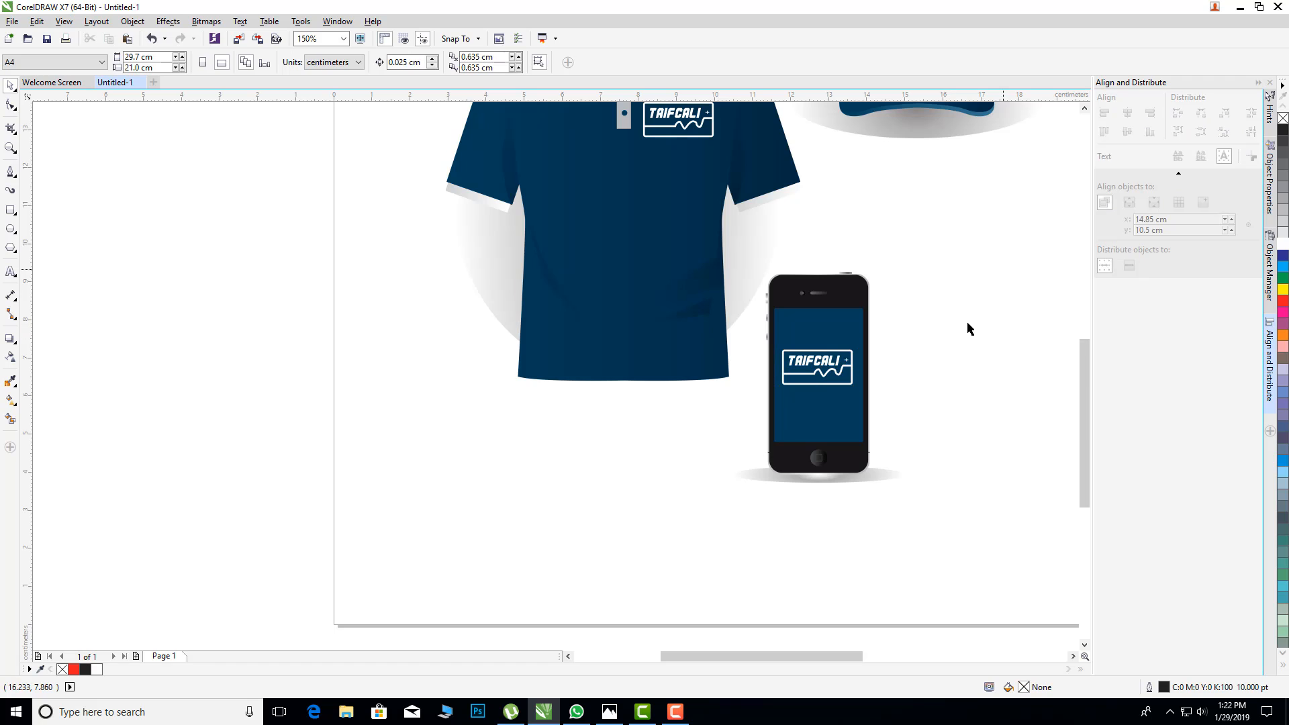
left_click(839, 377)
left_click(909, 451)
left_click(839, 380)
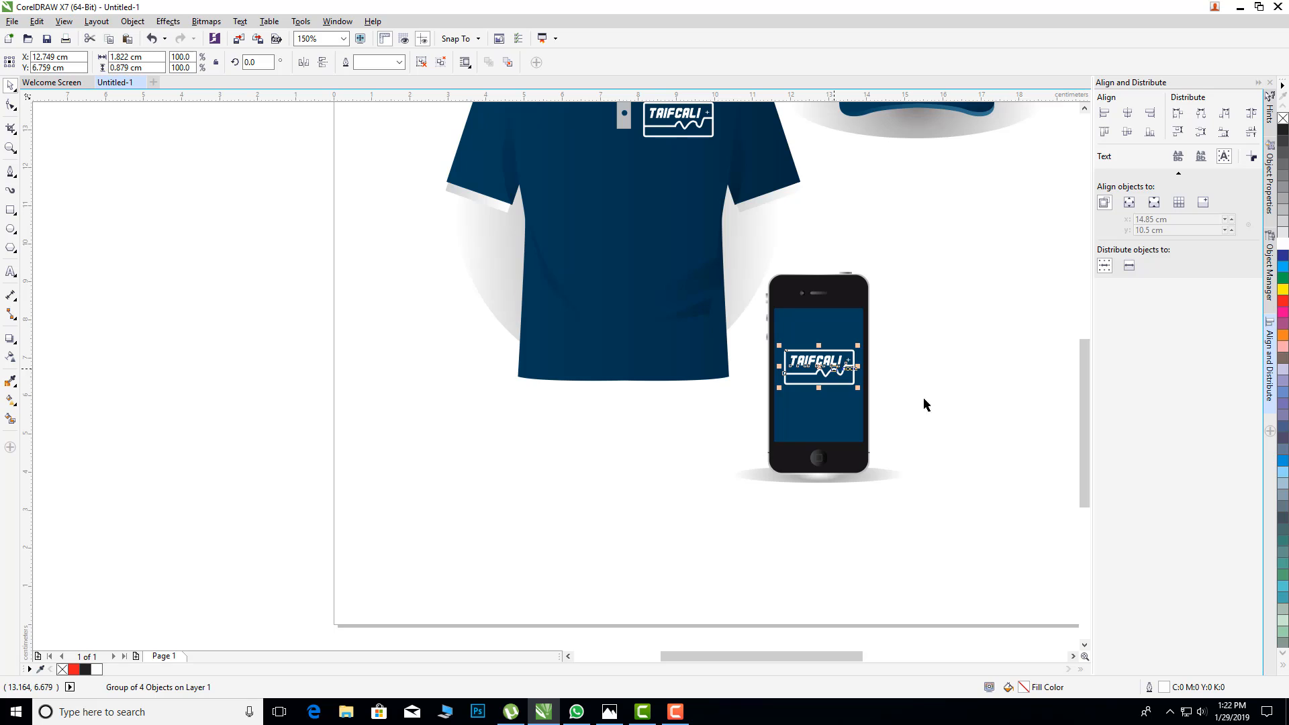
left_click_drag(1030, 225, 717, 557)
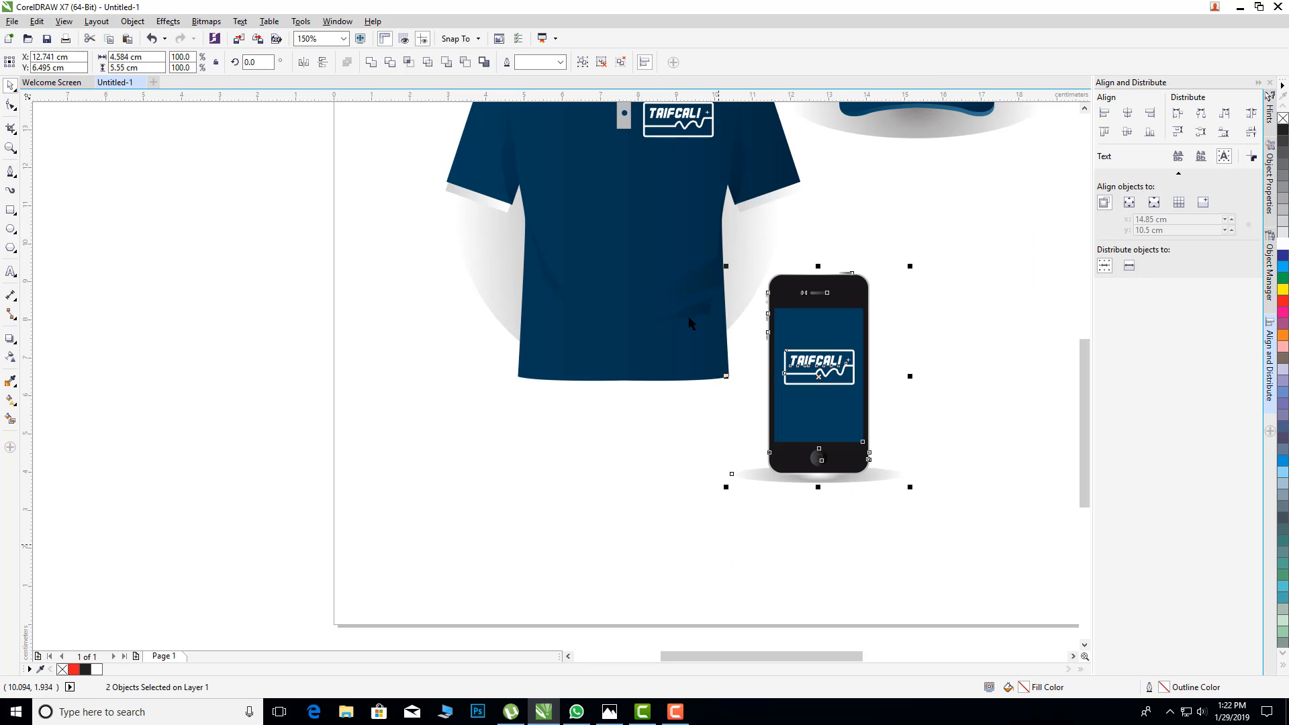
left_click(995, 351)
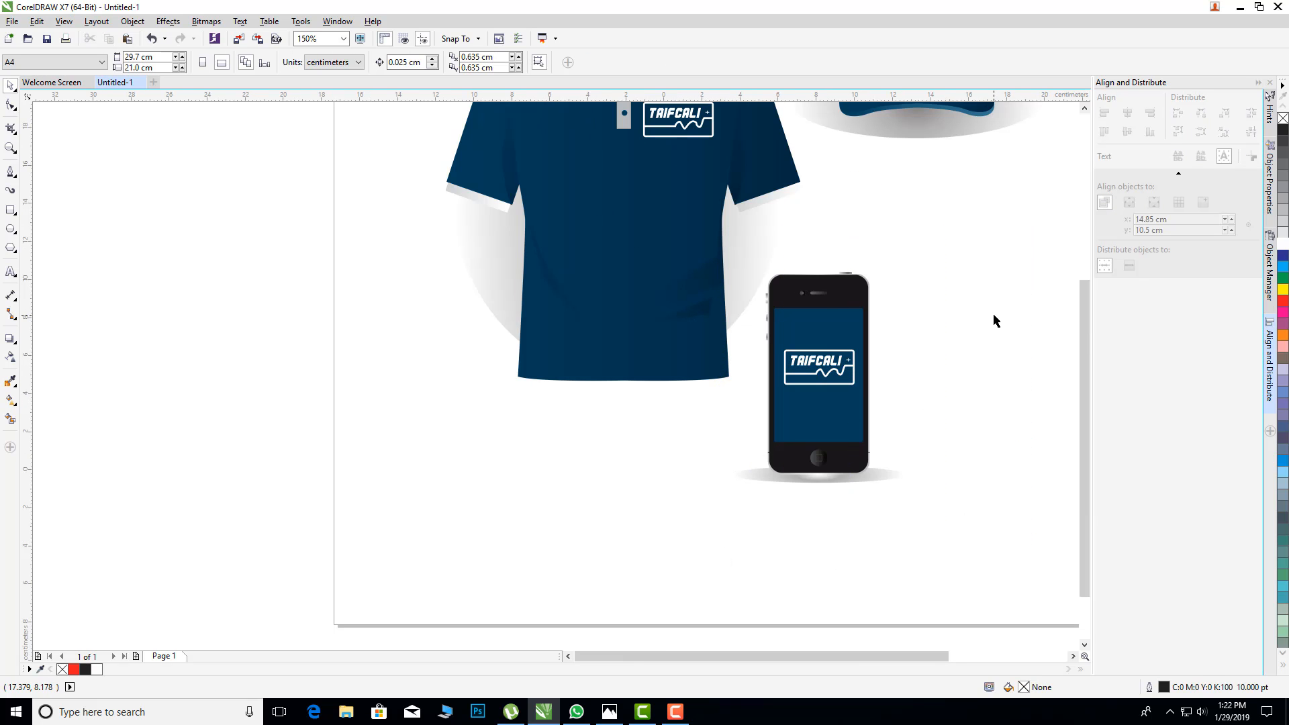
Step: Move the cap and its logo to the page's upper right and enlarge them to about 9.3 × 6.3 cm
scroll(993, 316, "down", 1)
left_click(1086, 146)
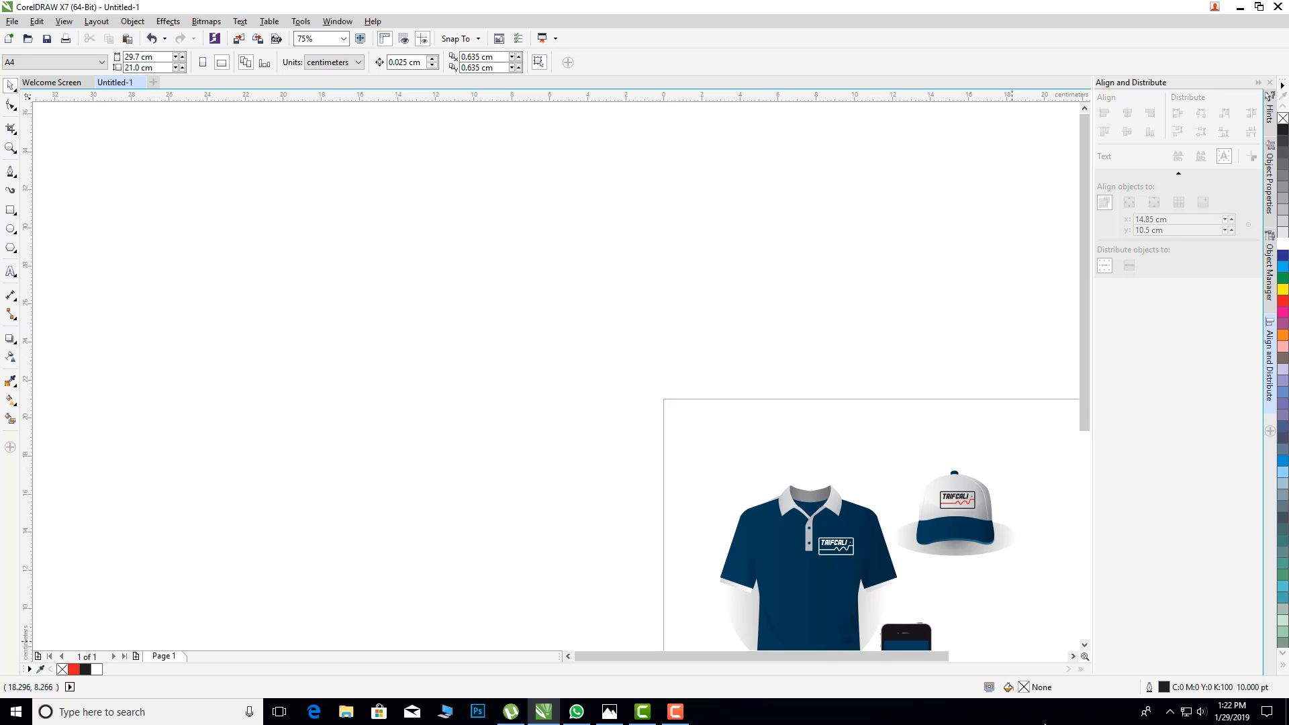
left_click(1073, 656)
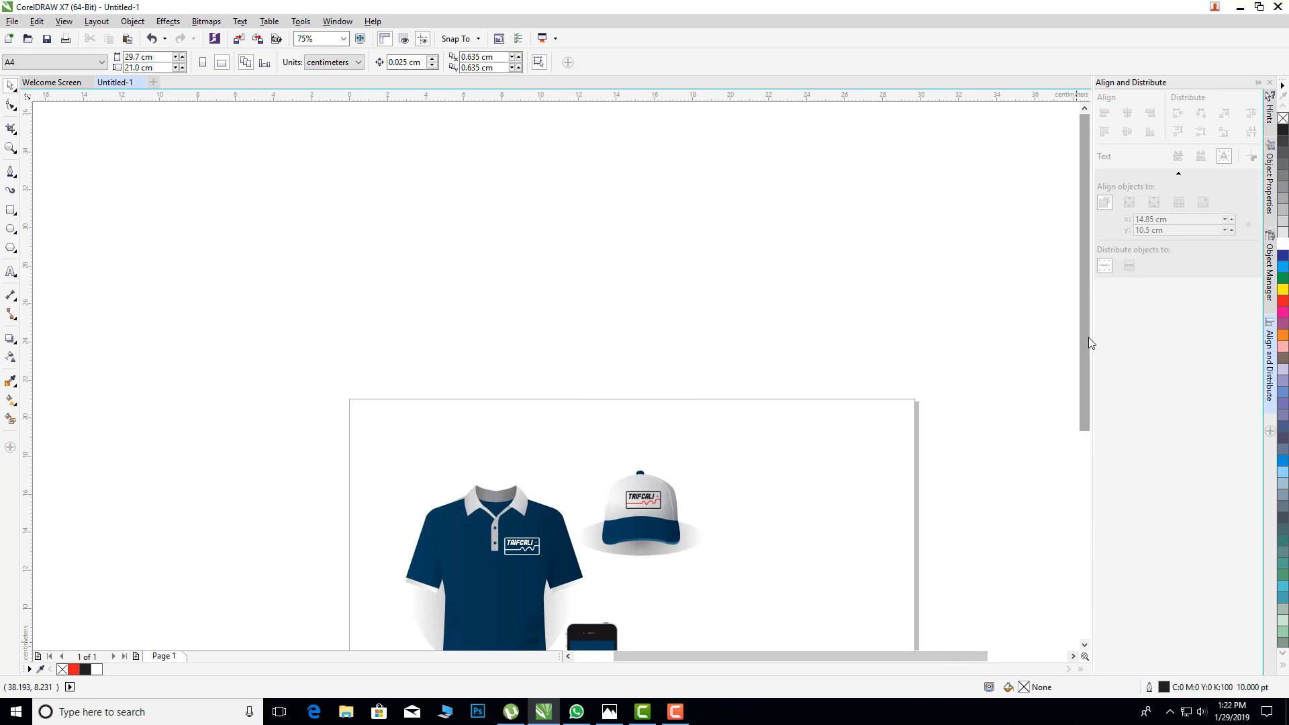
left_click_drag(1088, 339, 1082, 459)
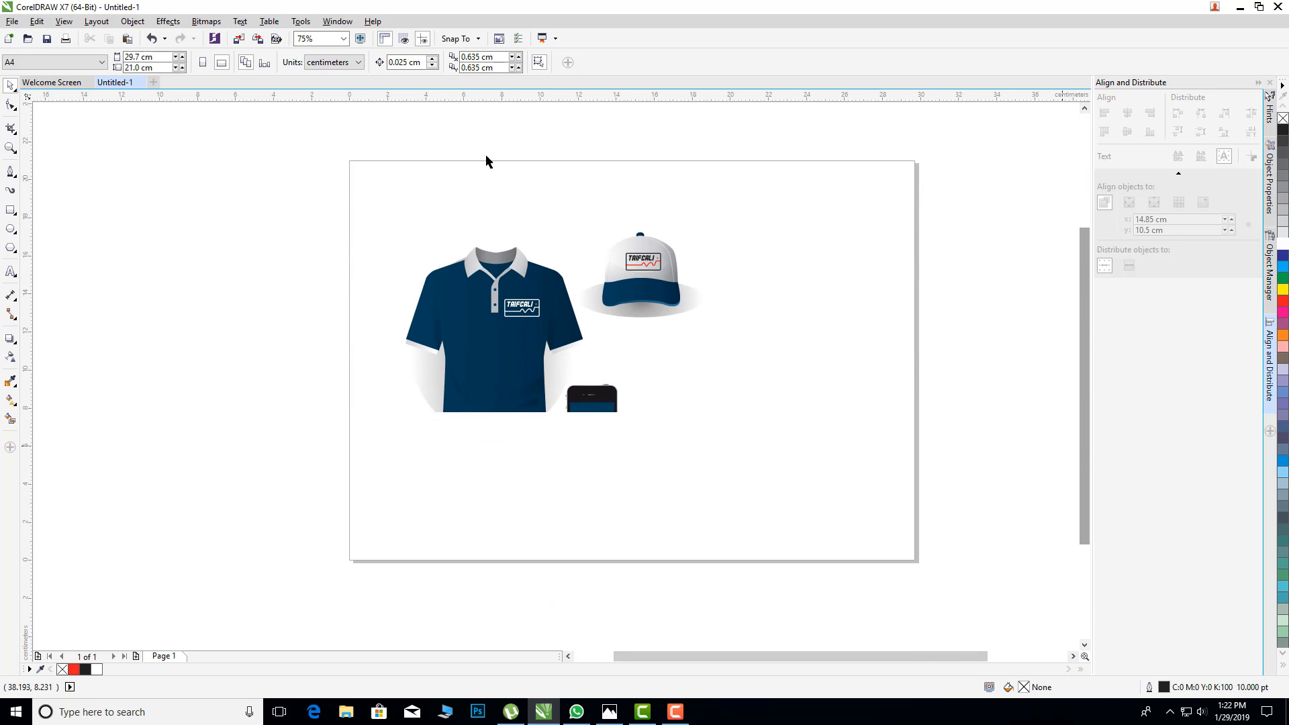
left_click(343, 38)
left_click(343, 38)
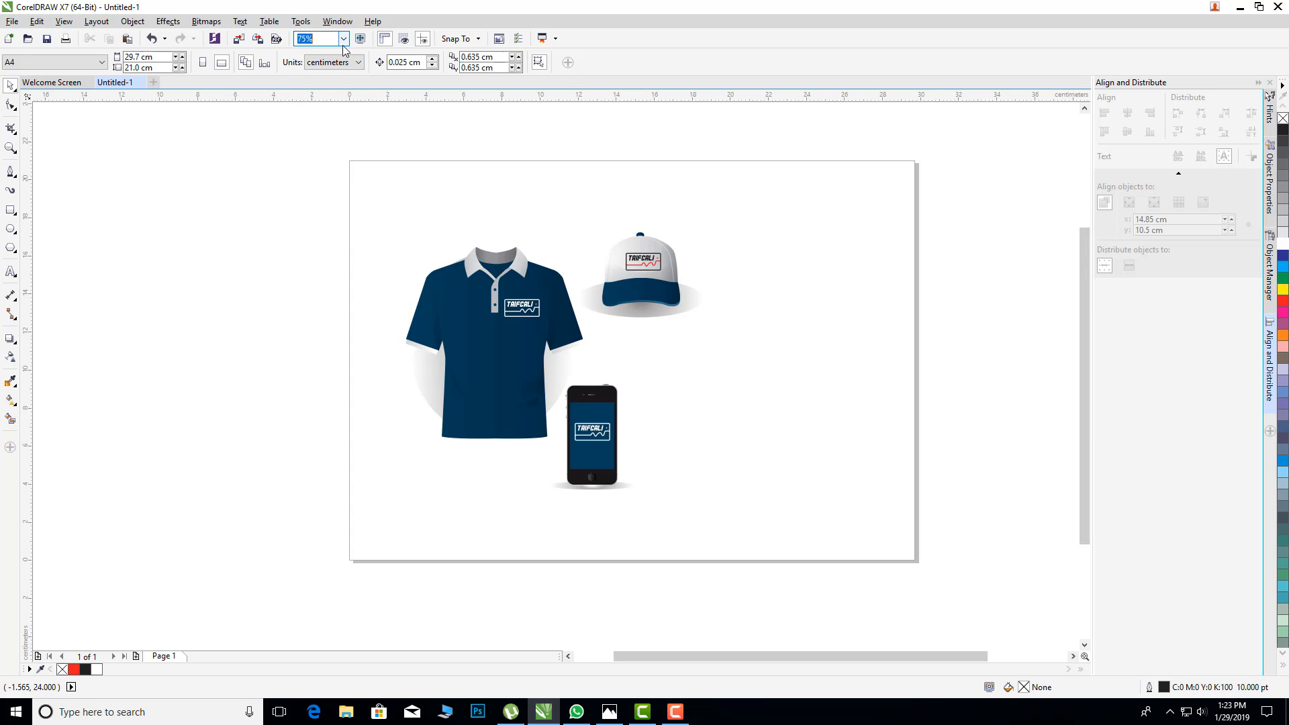
left_click(343, 38)
left_click(316, 133)
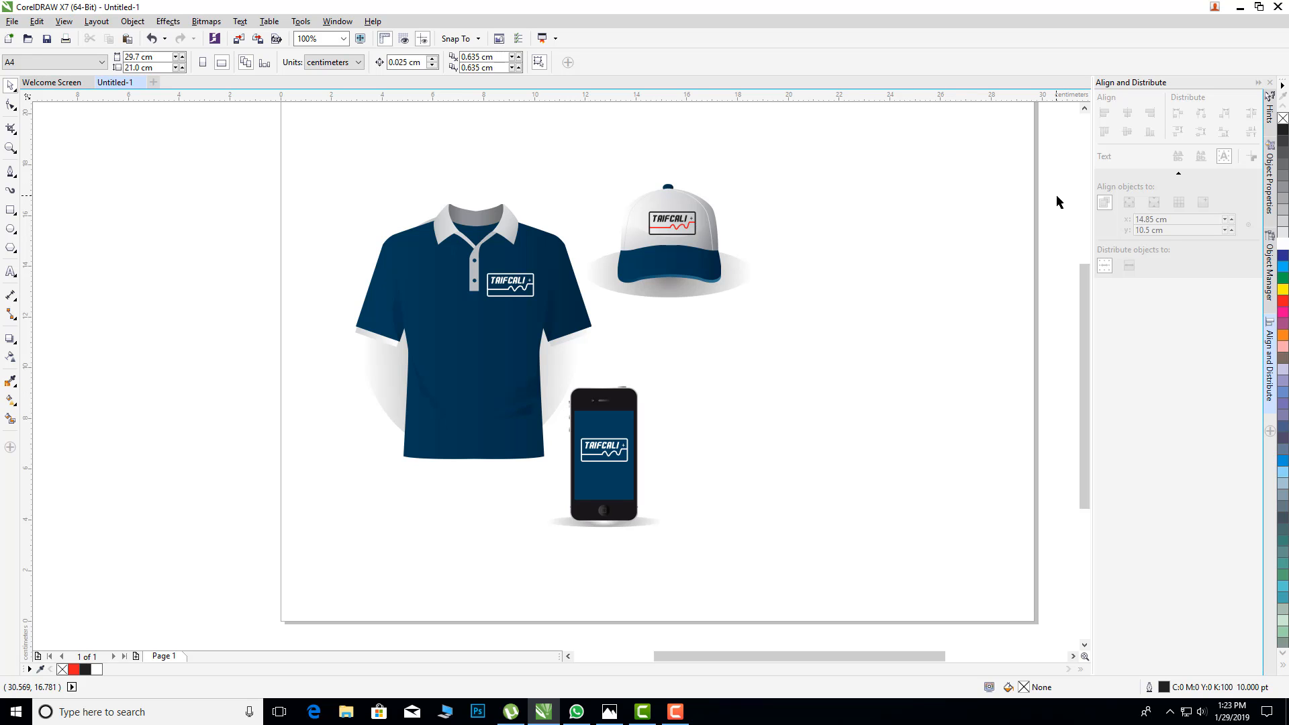
left_click_drag(1071, 142, 560, 344)
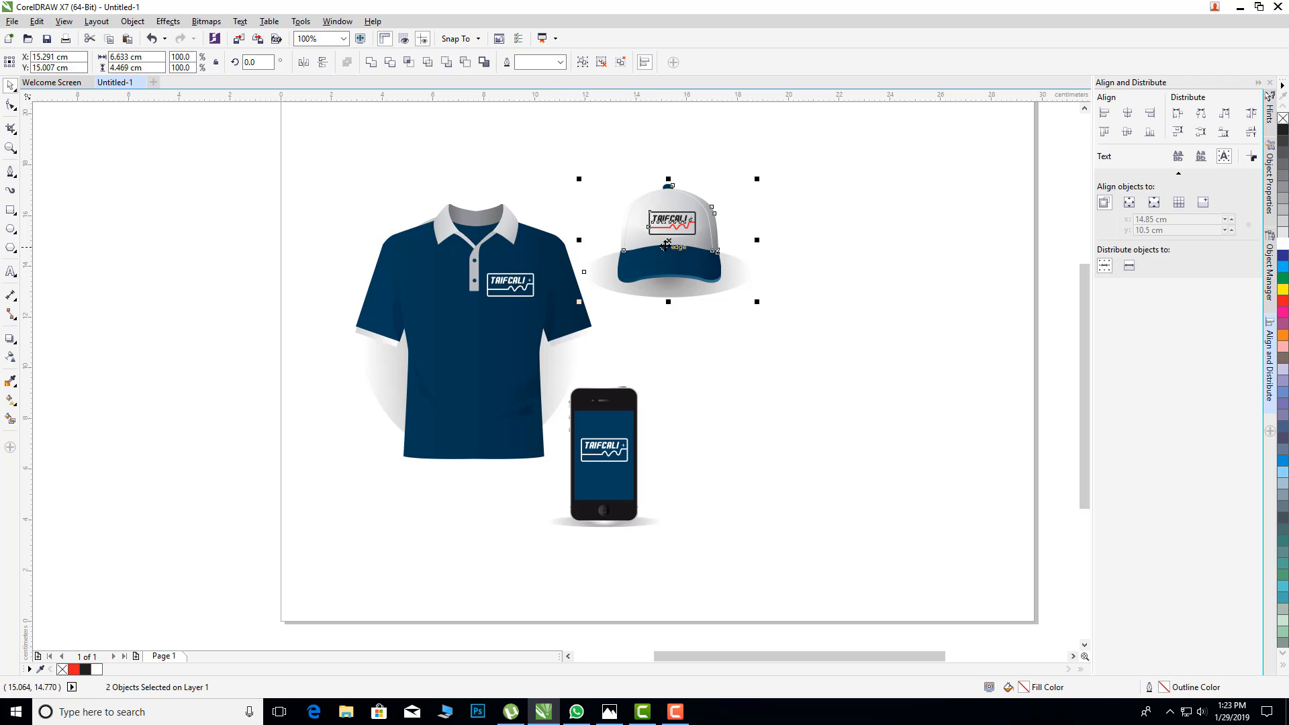
left_click_drag(692, 259, 906, 276)
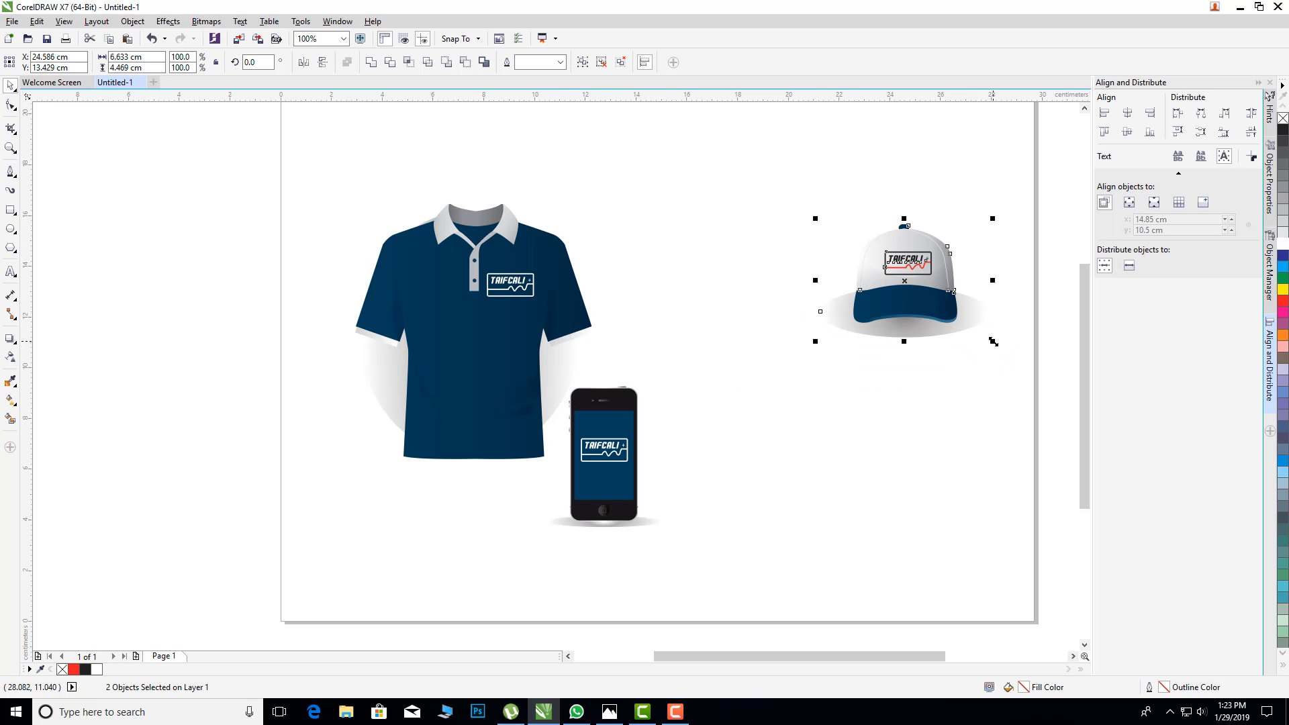
left_click_drag(993, 341, 1026, 364)
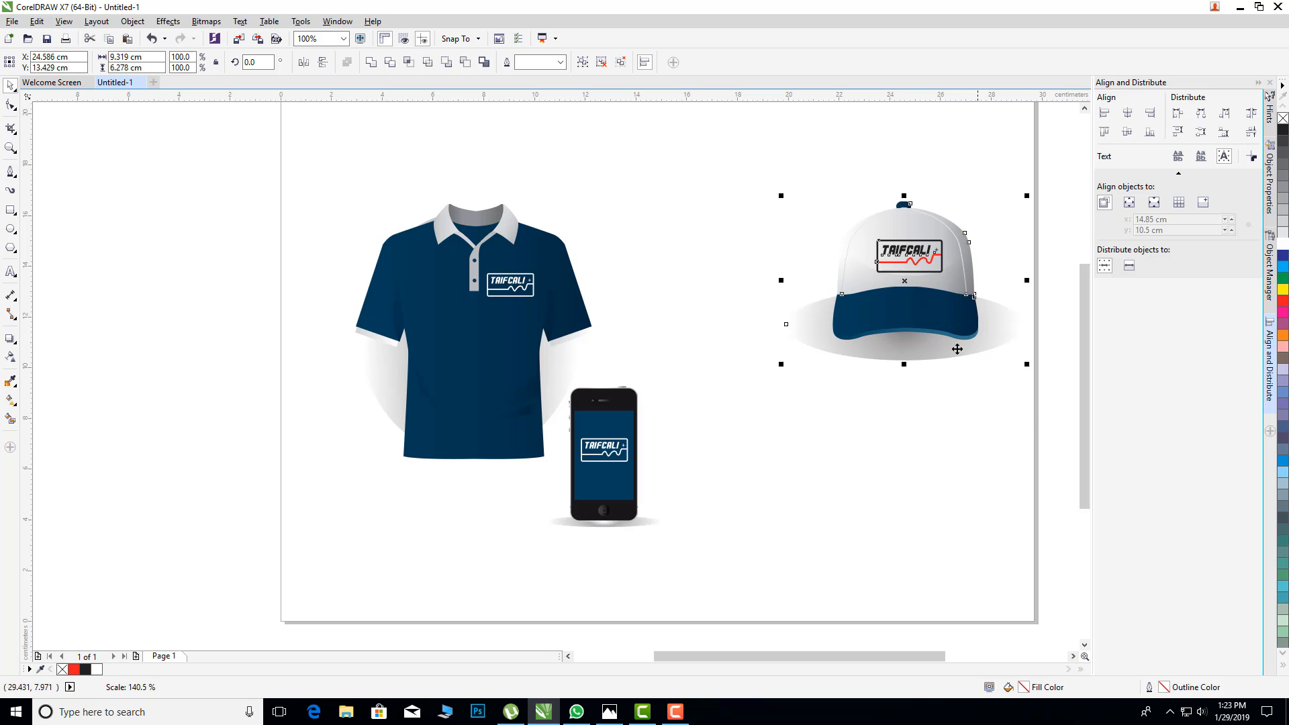
left_click_drag(905, 281, 875, 224)
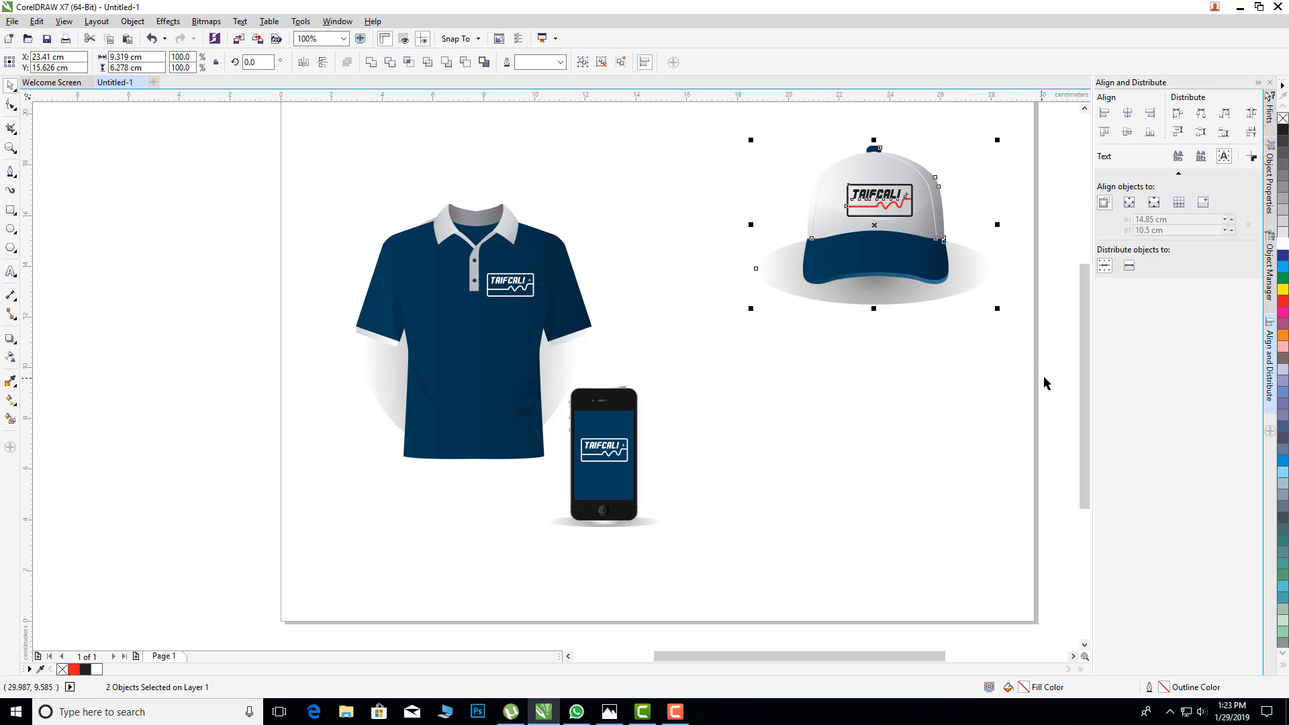
Step: Enlarge the phone mockup with its logo to about 8 × 9.7 cm and place it directly below the cap
left_click(958, 380)
left_click_drag(240, 166, 586, 497)
left_click_drag(774, 643, 521, 362)
left_click_drag(665, 532, 710, 584)
left_click_drag(604, 454, 870, 455)
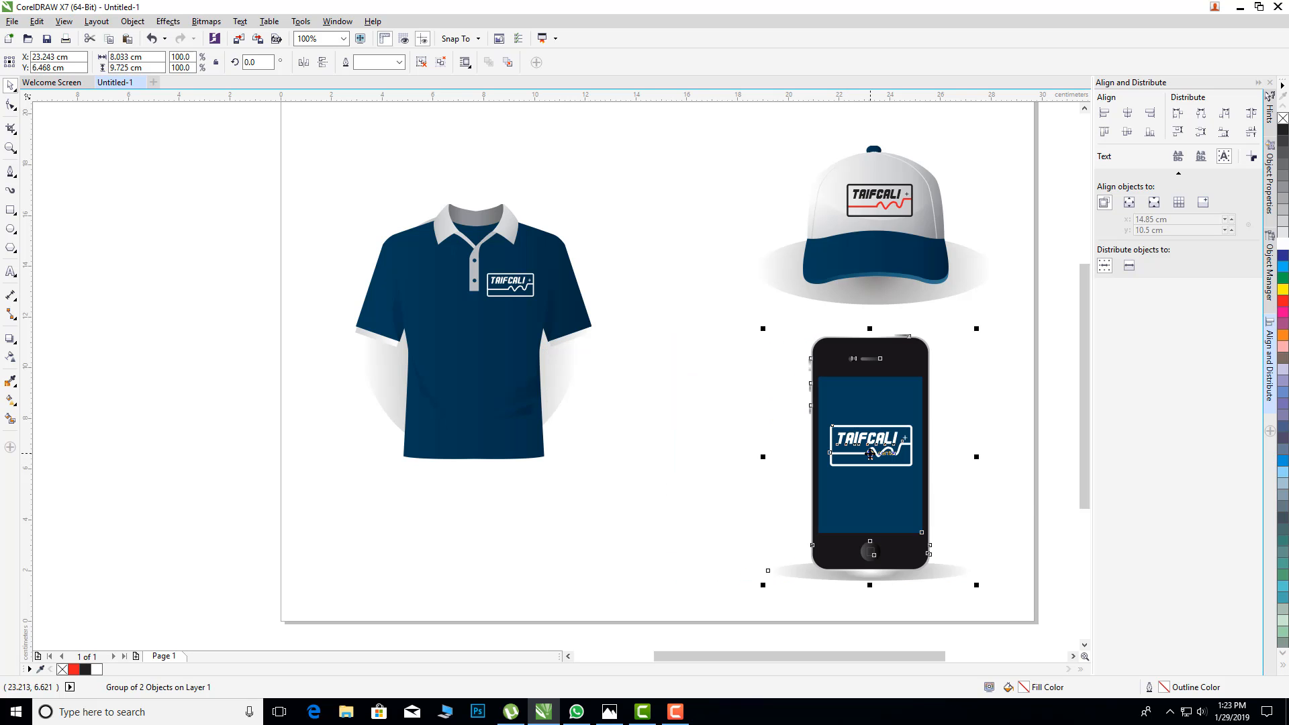
Step: Group the polo shirt parts with the chest logo and enlarge the group to about 15.6 × 16.8 cm, filling the page's left part
left_click(1048, 495)
left_click_drag(195, 147, 678, 562)
left_click(583, 63)
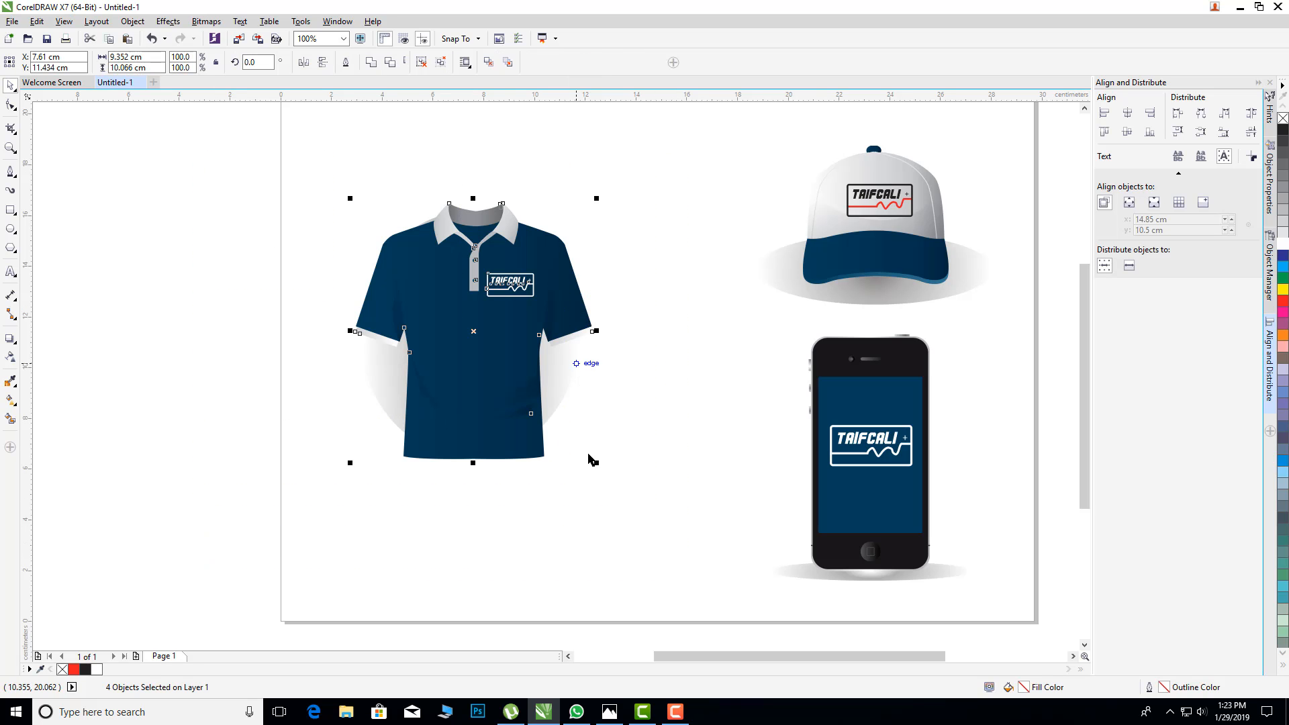
left_click_drag(596, 463, 678, 565)
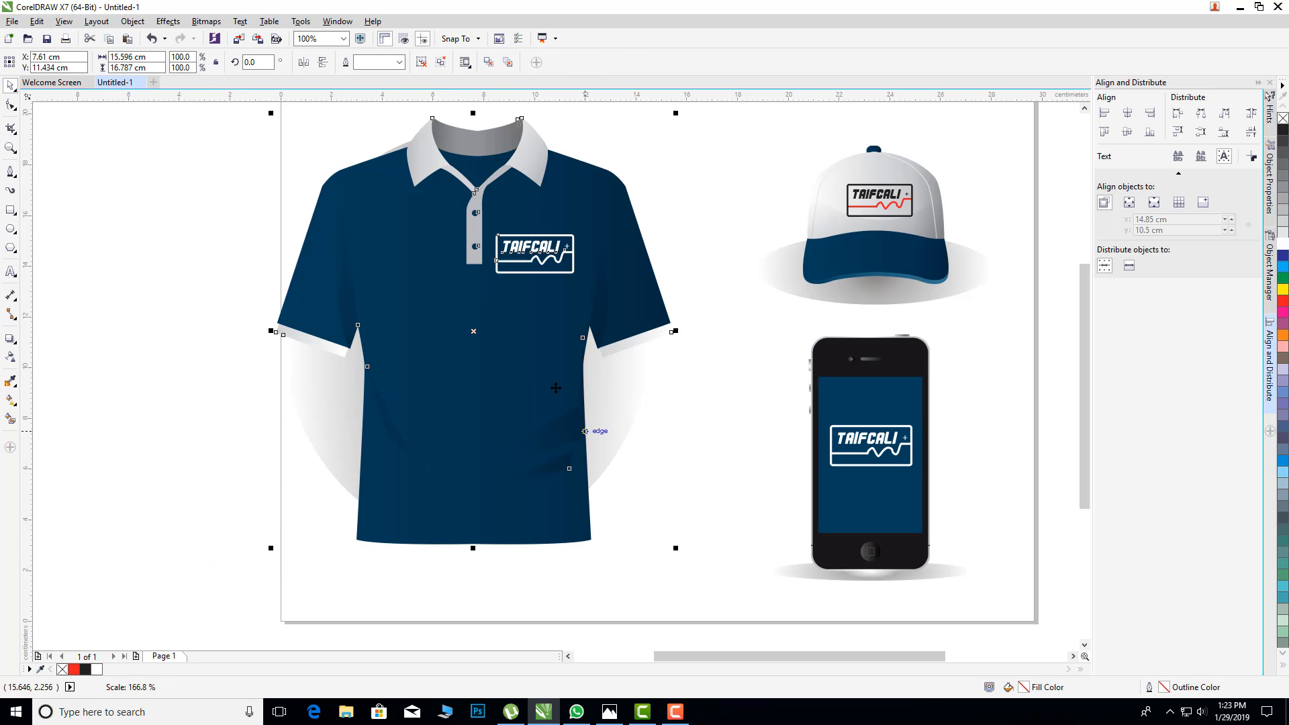
left_click_drag(497, 295, 557, 300)
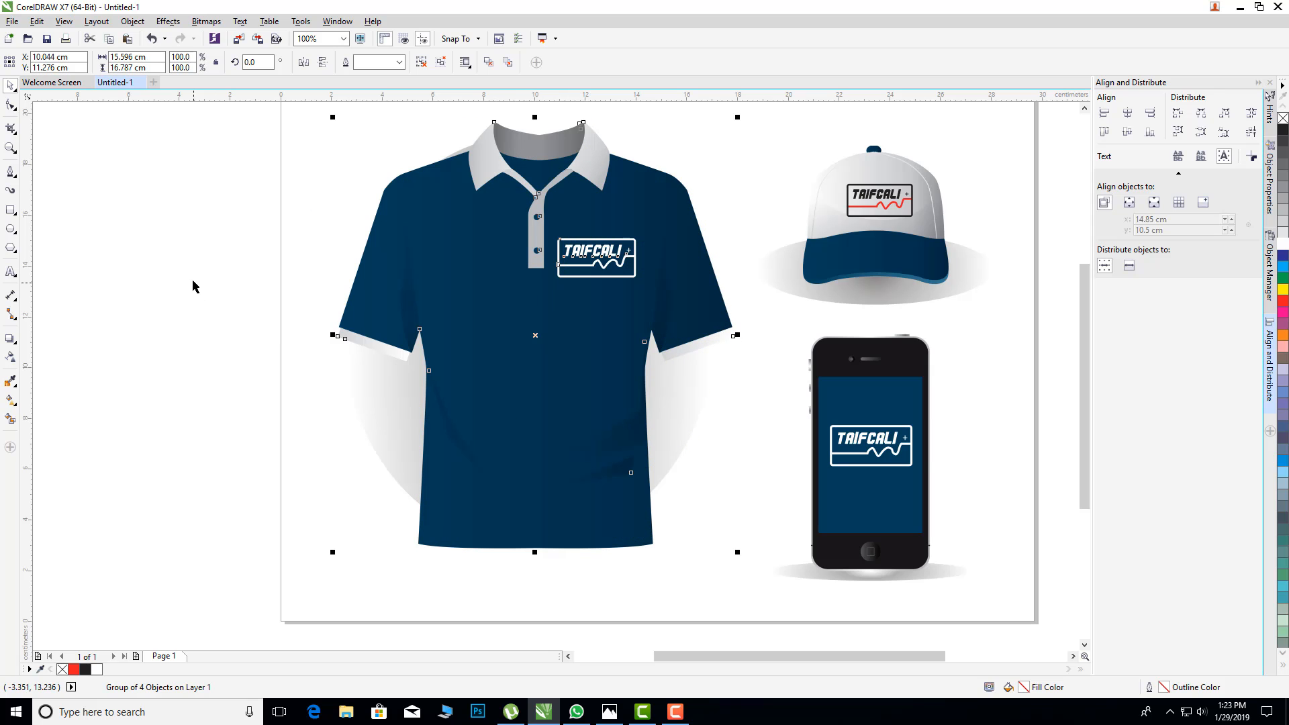
left_click(192, 282)
Step: Examine the arrangement of the polo shirt, cap and phone mockups across the whole page
scroll(1085, 368, "up", 1)
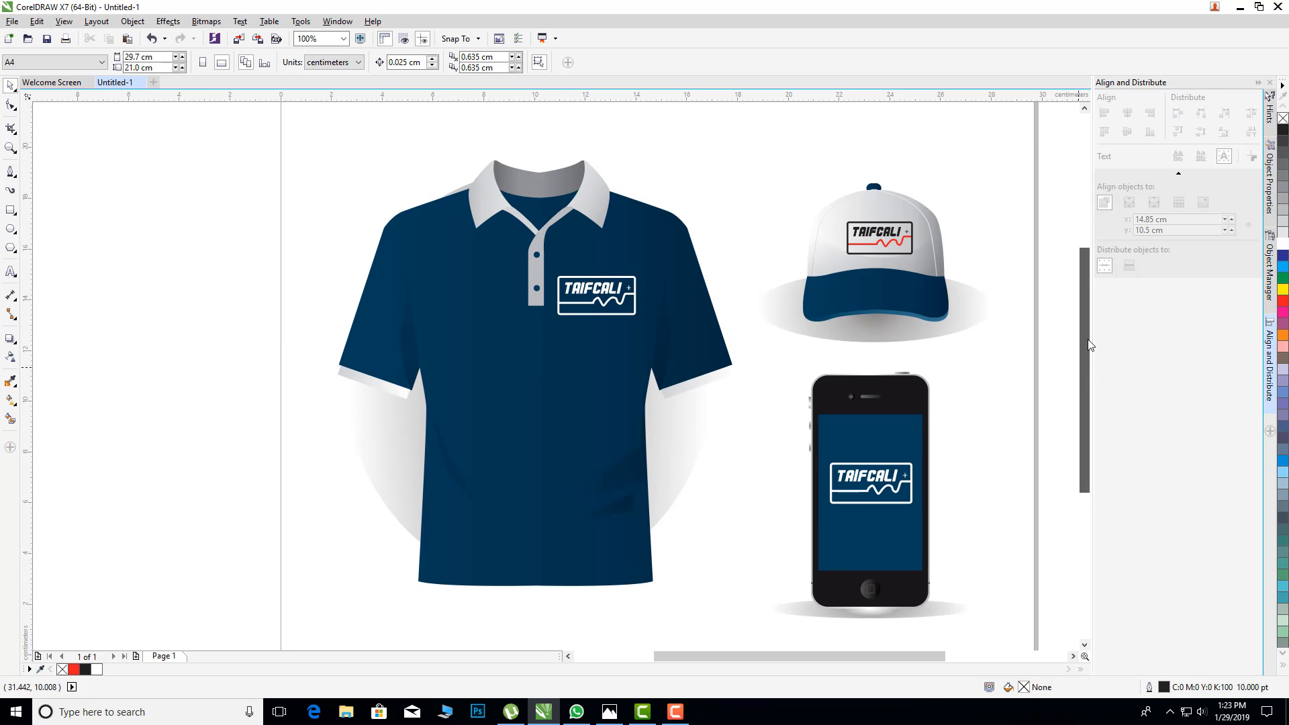
scroll(1091, 365, "down", 1)
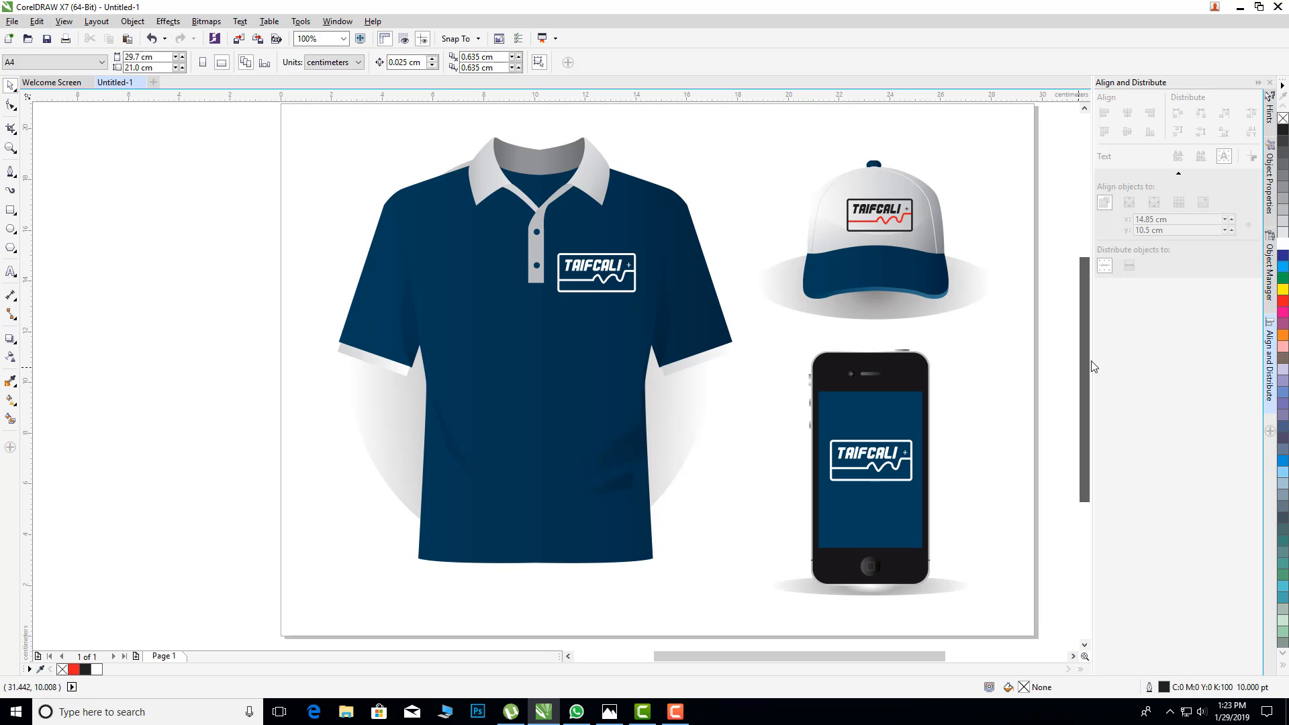
left_click_drag(894, 655, 940, 654)
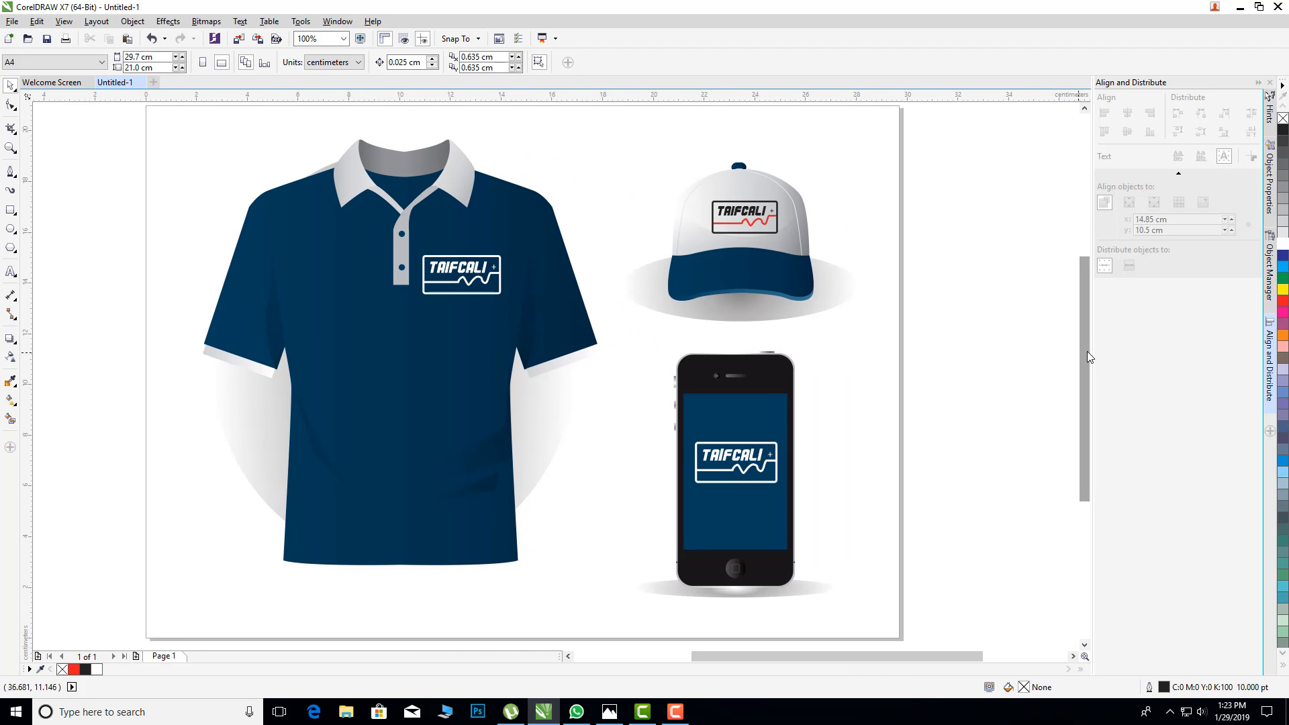
scroll(1086, 351, "down", 1)
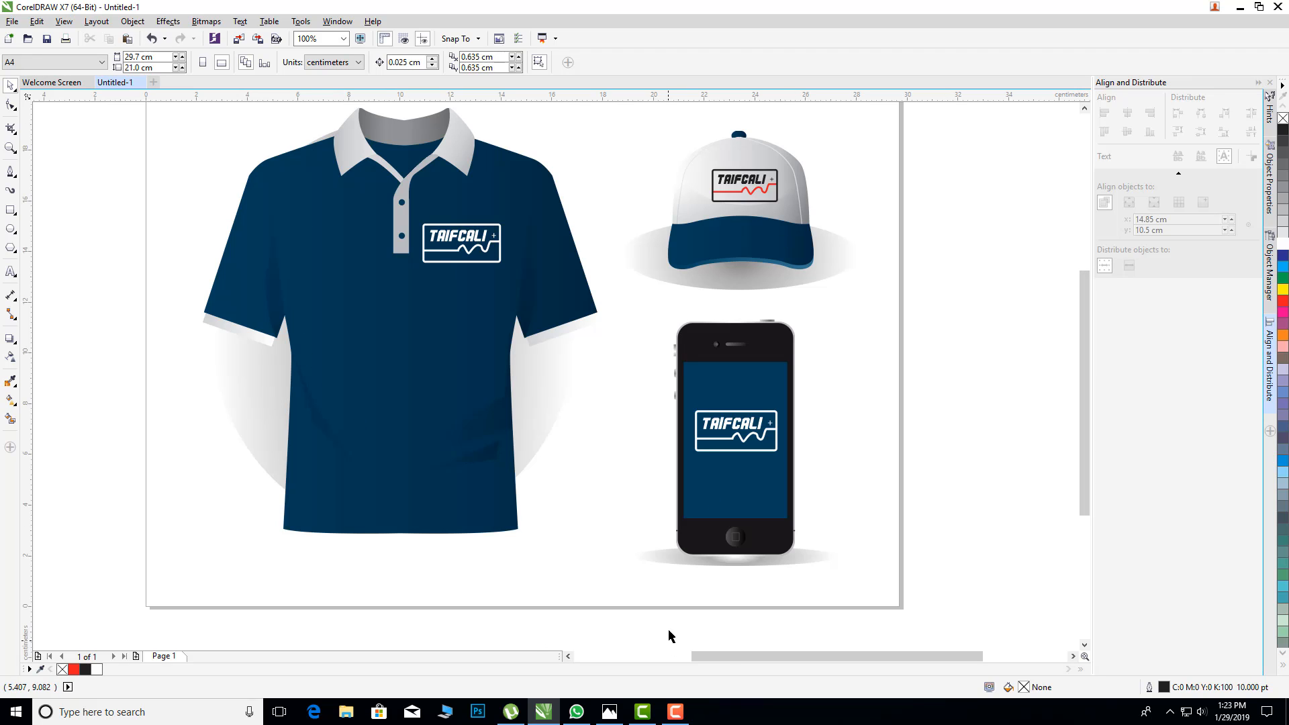
left_click_drag(731, 651, 719, 651)
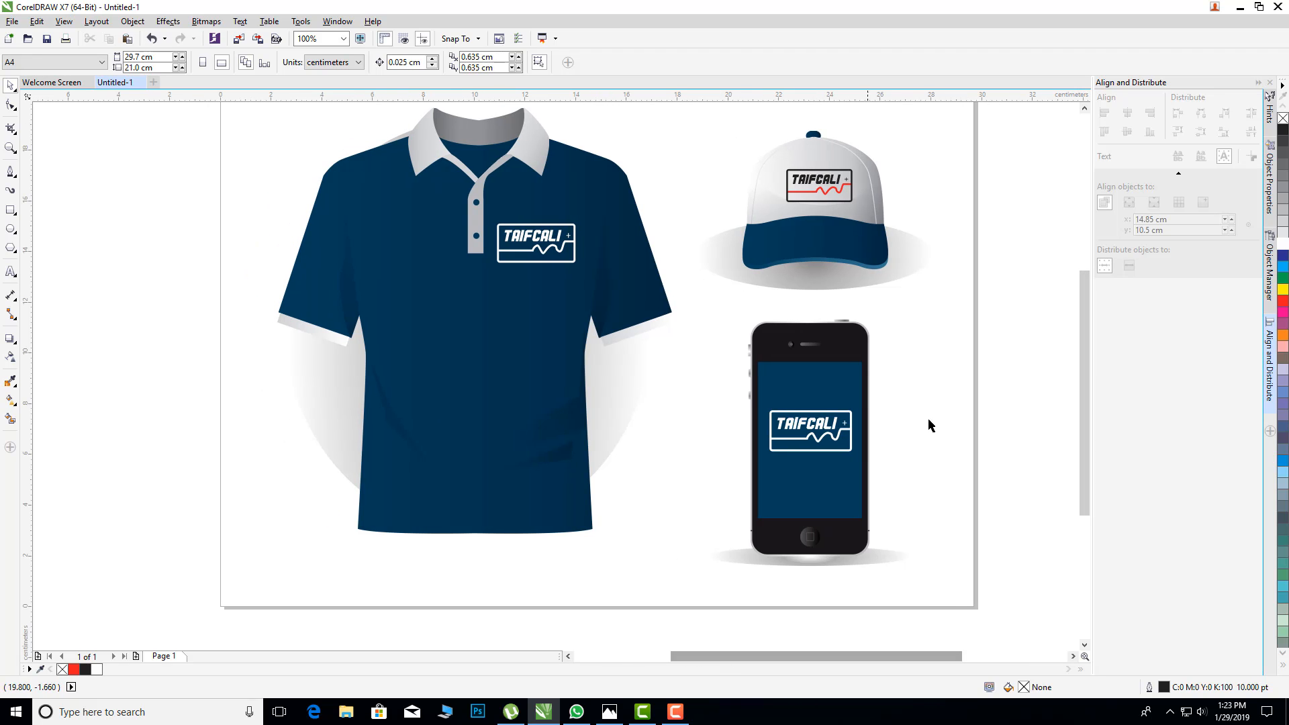
mouse_move(1079, 388)
left_mouse_down()
mouse_move(1081, 352)
mouse_move(1082, 369)
left_mouse_up()
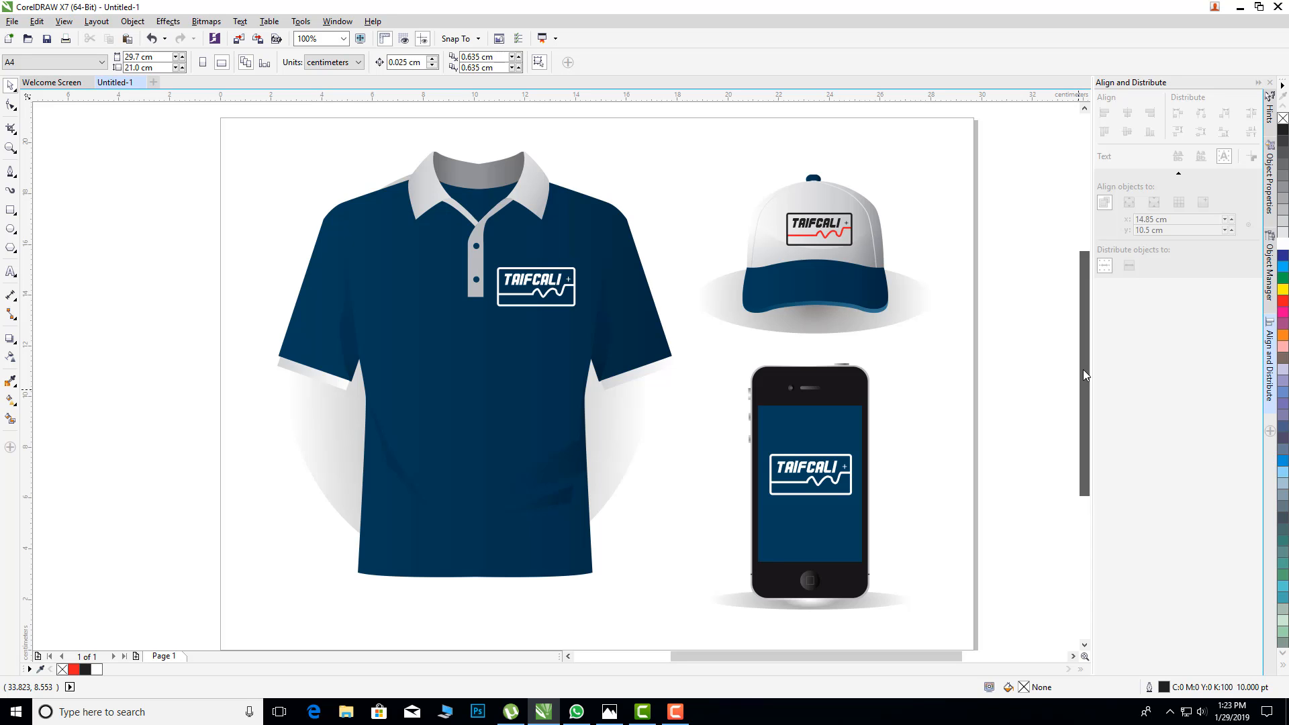
left_click_drag(1082, 370, 1082, 370)
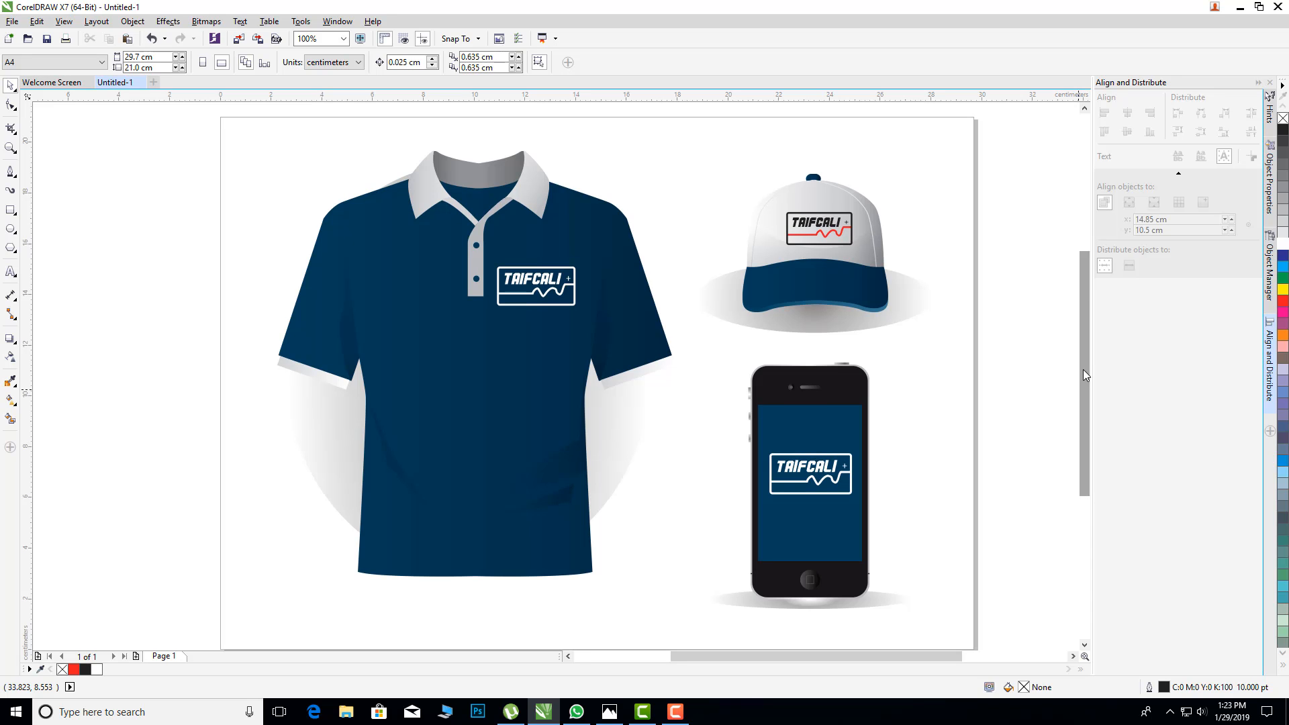
left_click(678, 720)
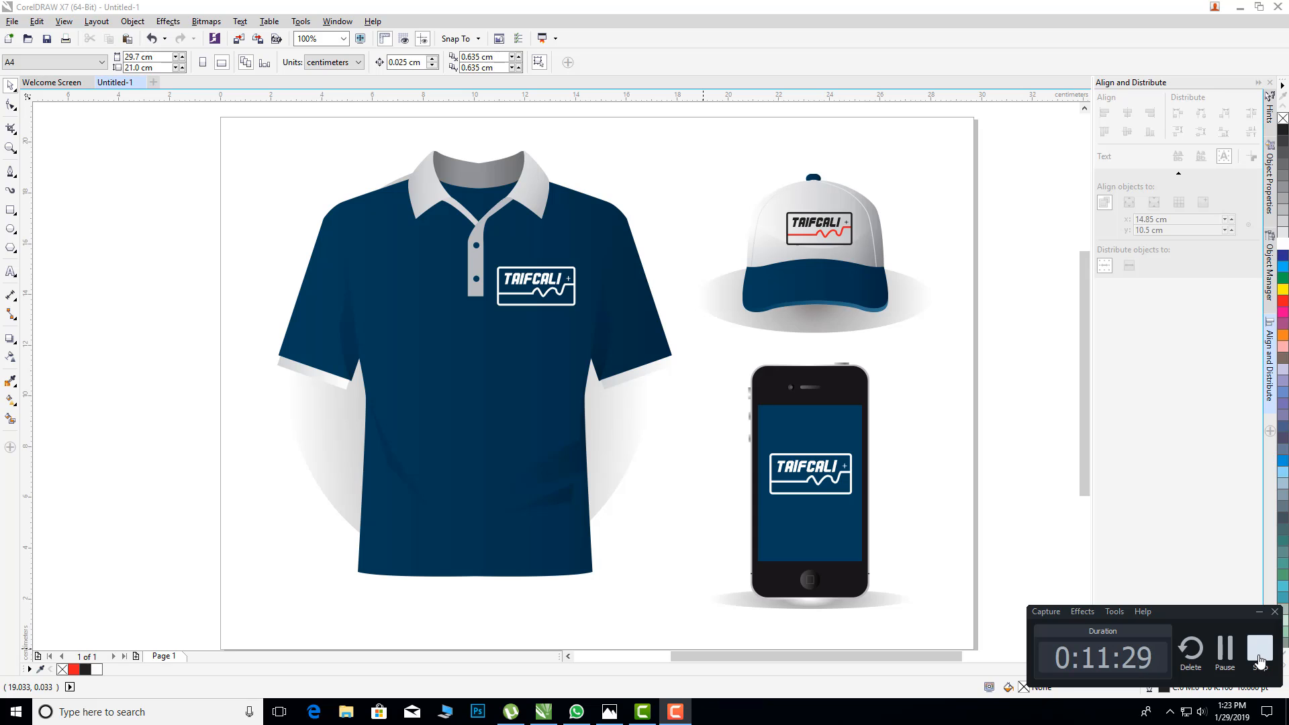